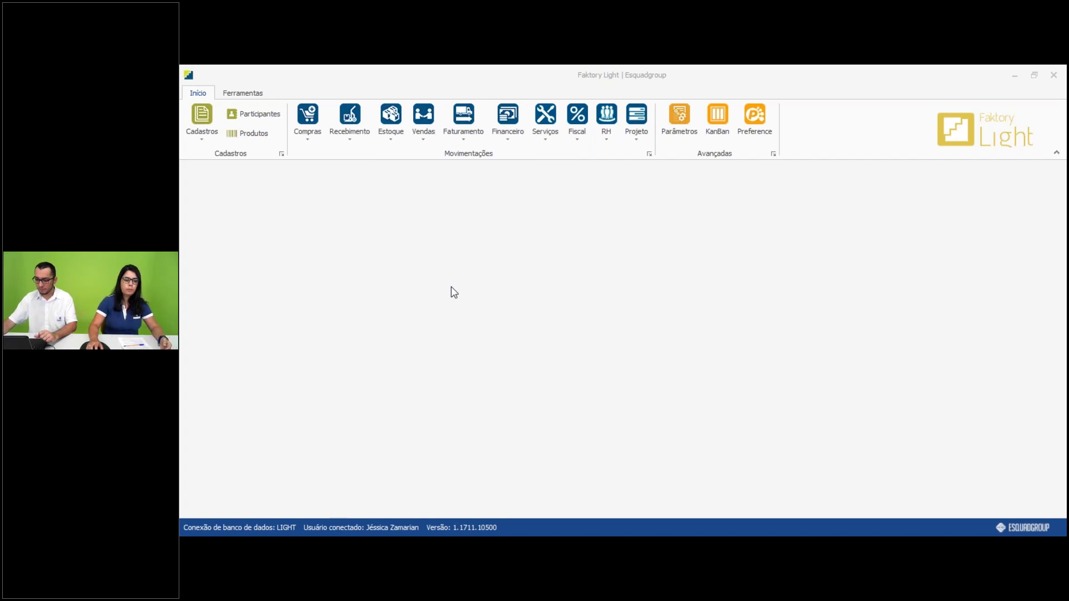
Open the product register and search for "sil-730".
click(203, 138)
mouse_move(215, 172)
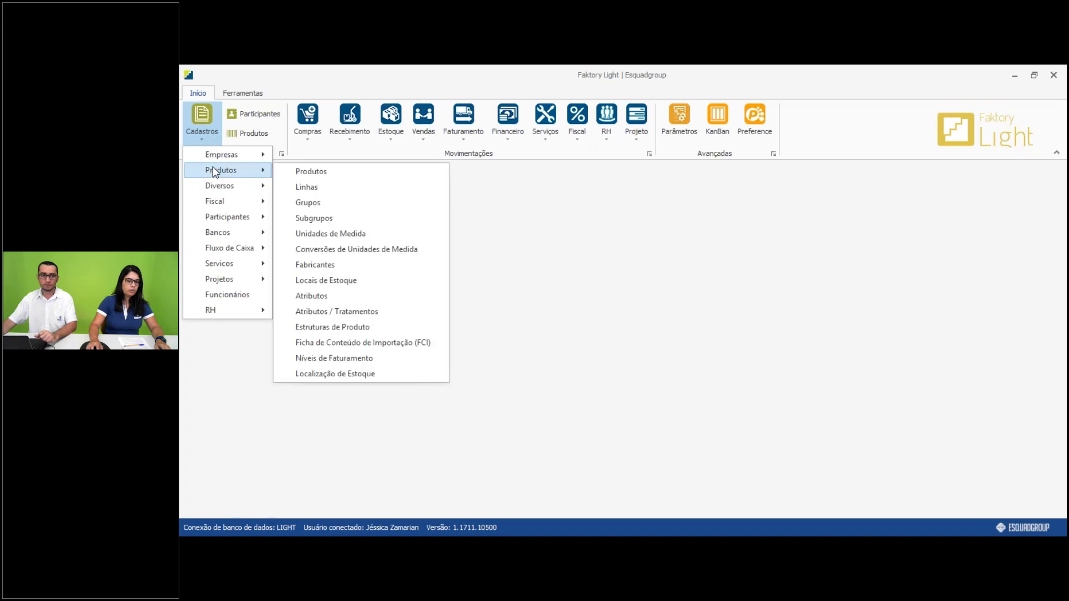
click(328, 178)
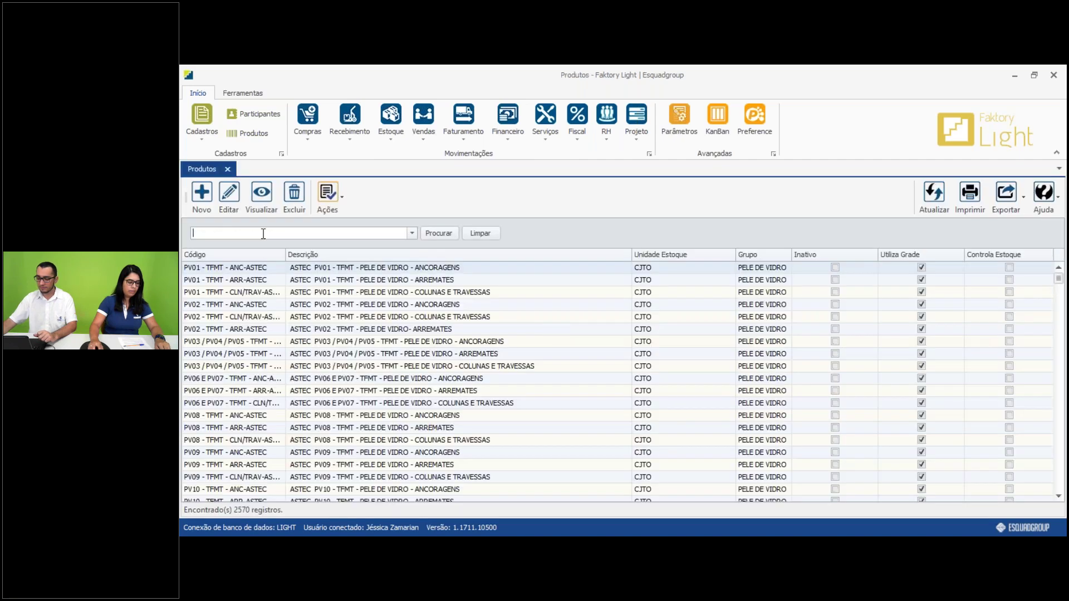
text(sil-730)
key(Return)
Open the SIL-730 silicone product for editing, acknowledge the open-movements notice and choose Comprado as its Procedência.
click(318, 269)
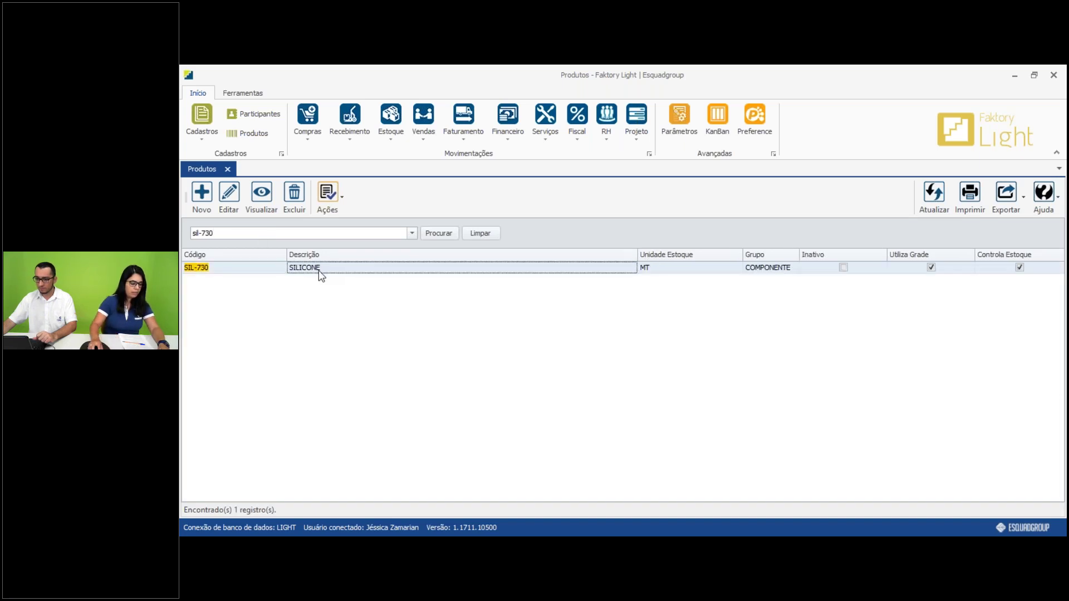
click(226, 199)
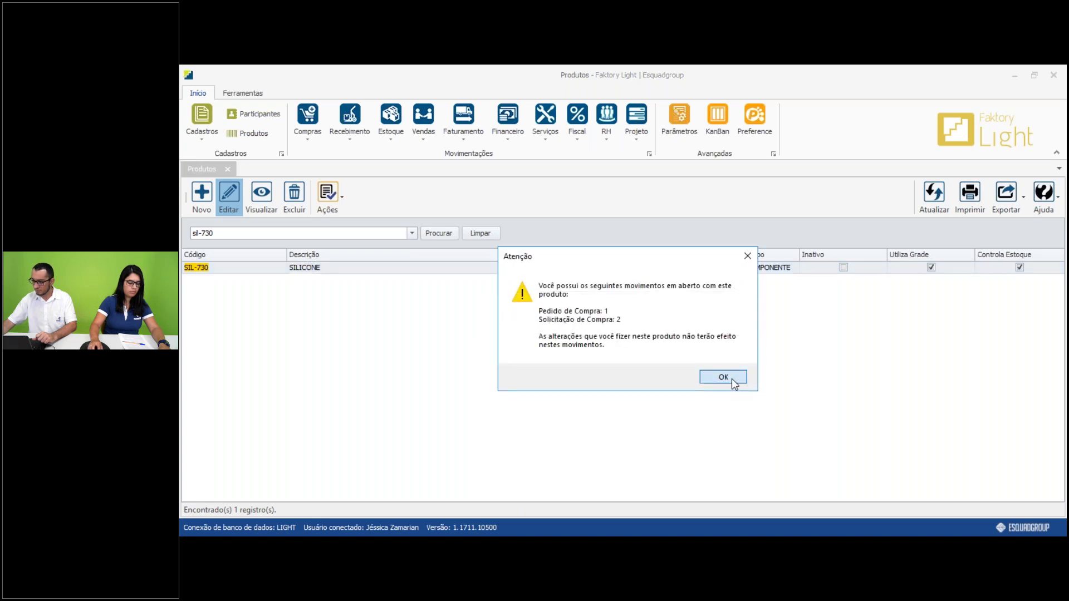
click(732, 379)
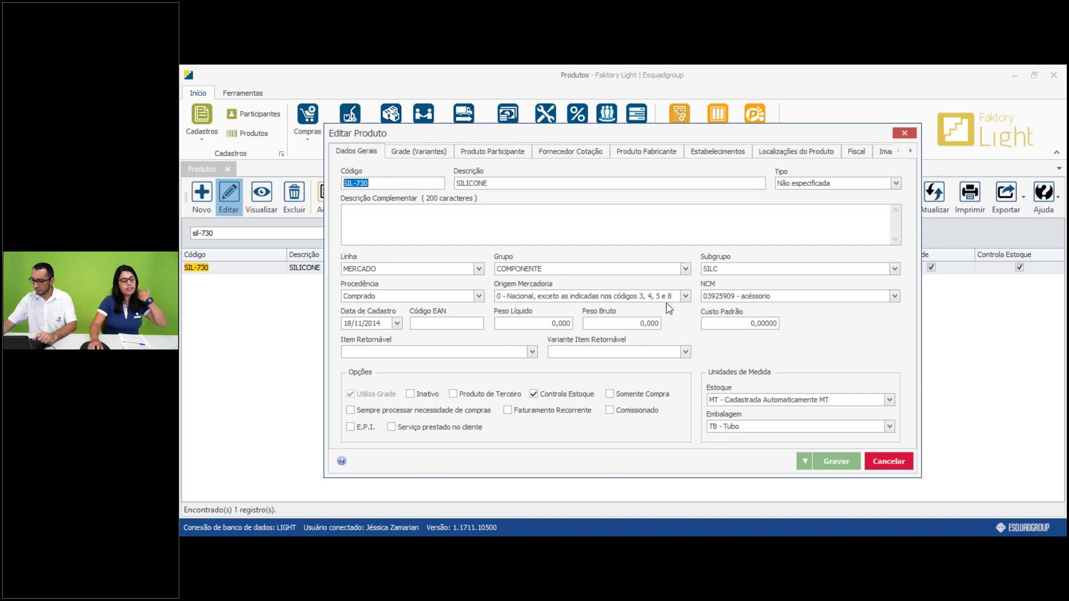
click(399, 298)
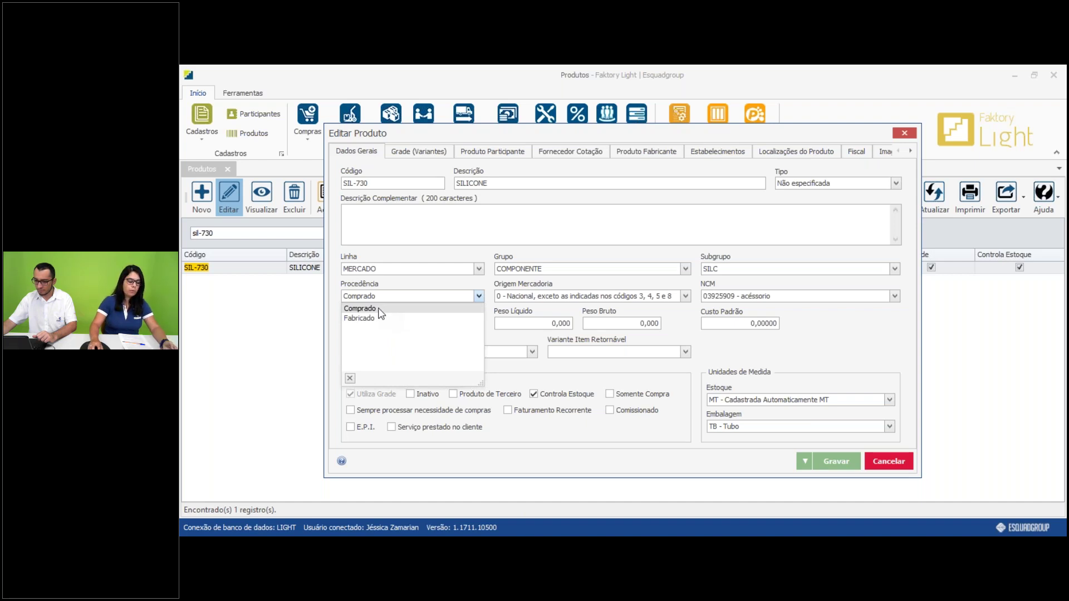
click(381, 309)
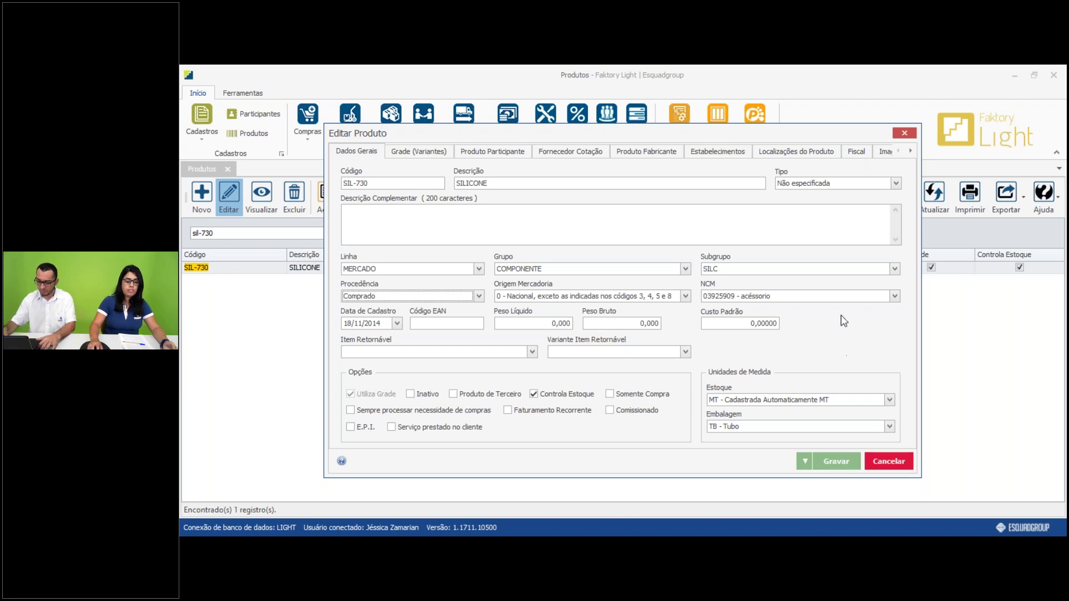
Examine the product's Logística settings for minimum stock, minimum purchase lot and Compra por Demanda.
click(912, 153)
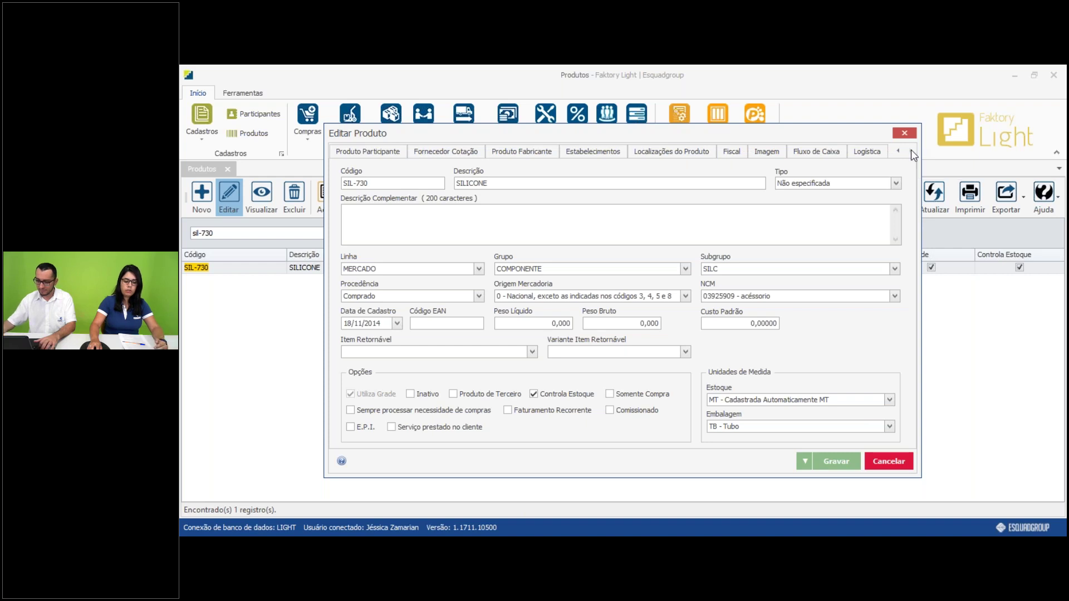
click(868, 153)
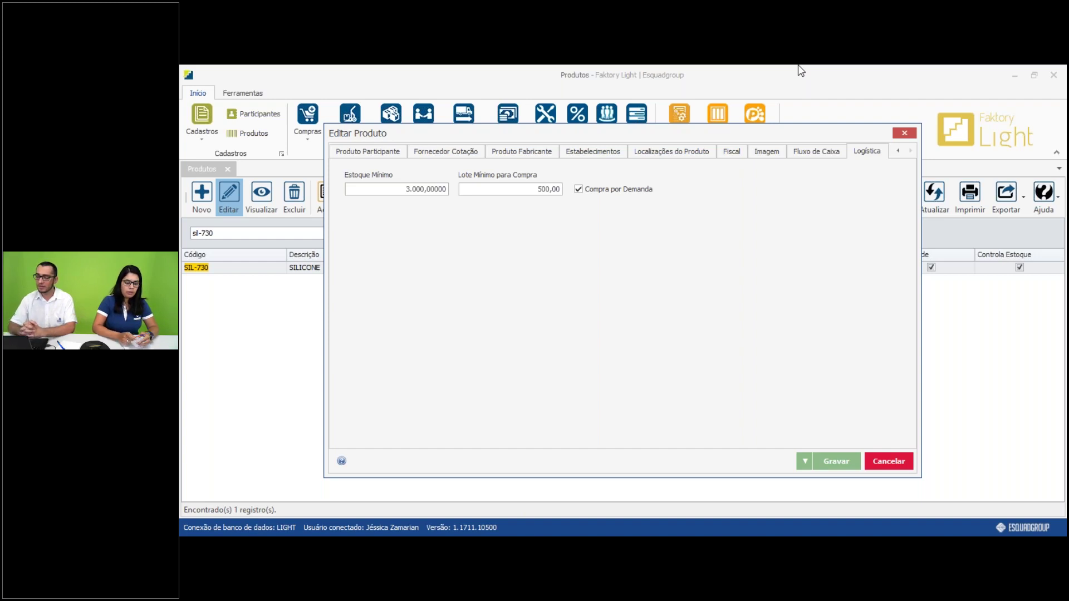
click(615, 191)
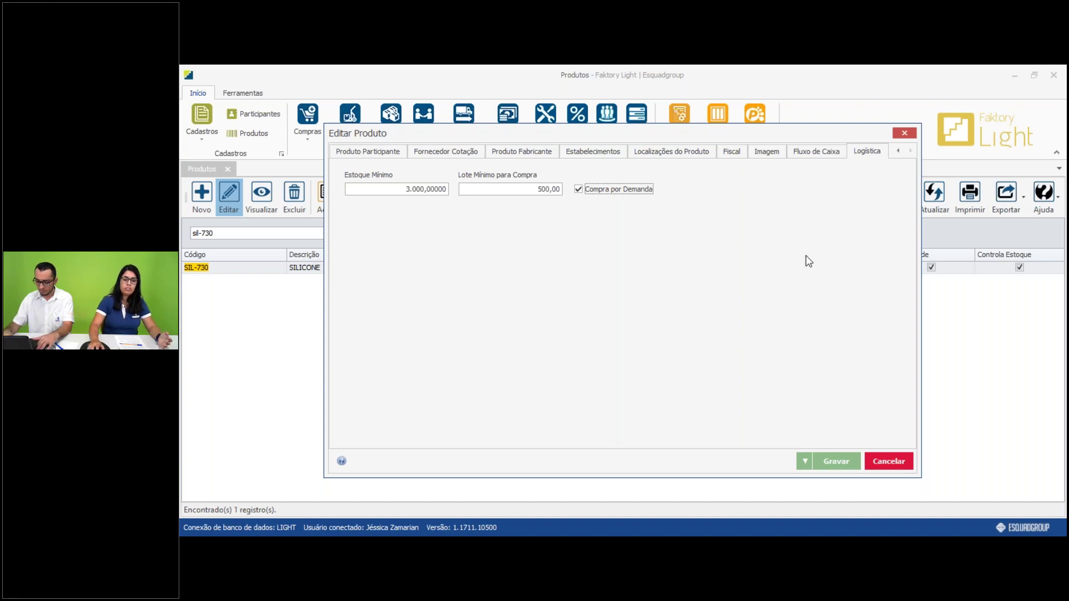
Review the stock and packaging units in the product's Dados Gerais, and close the product without saving.
click(900, 151)
click(900, 151)
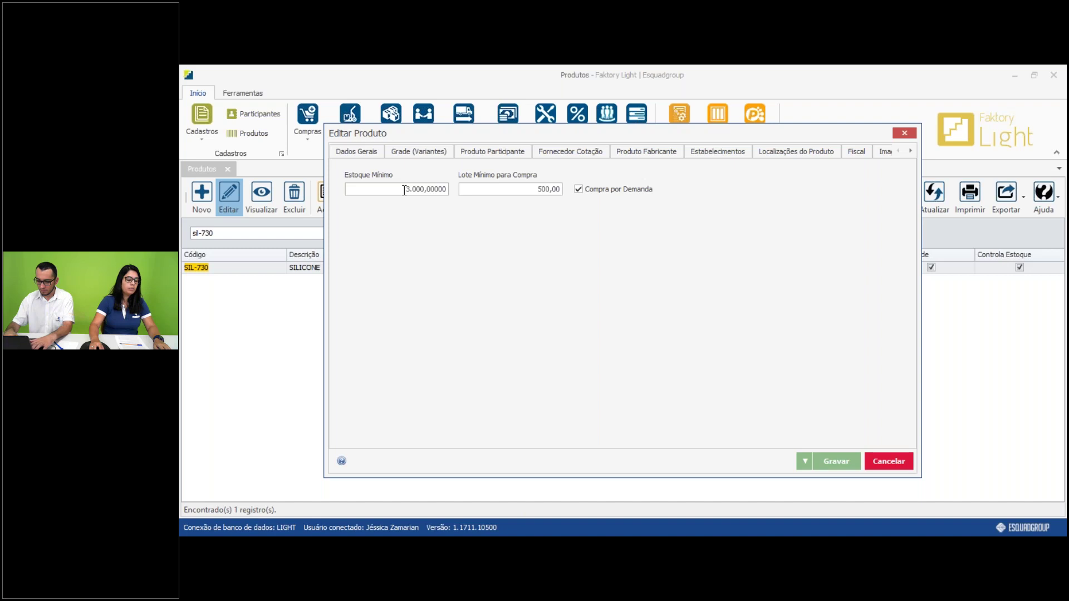
click(361, 155)
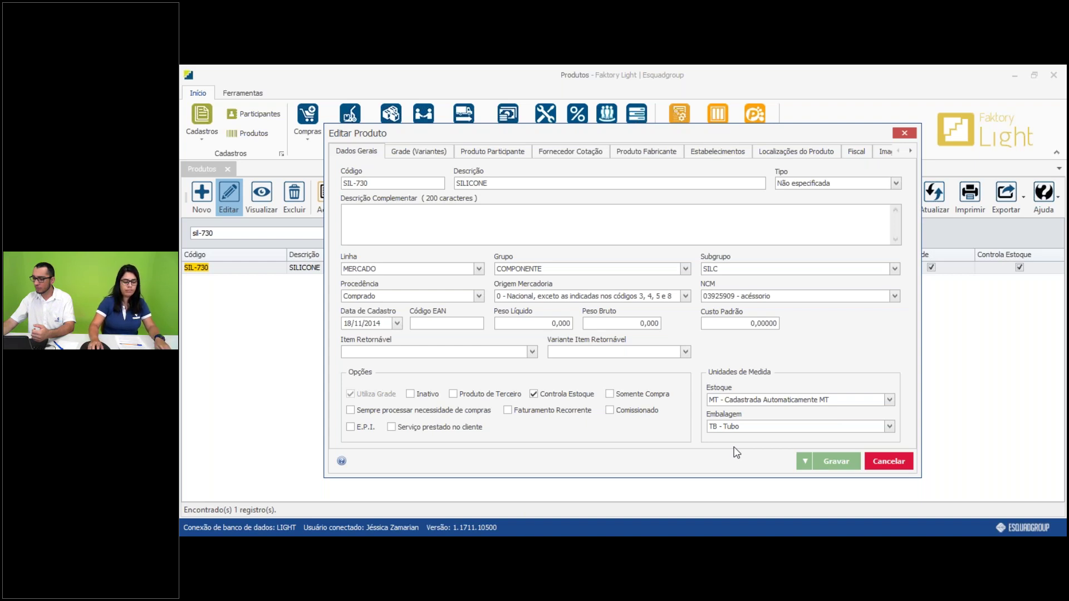
click(901, 461)
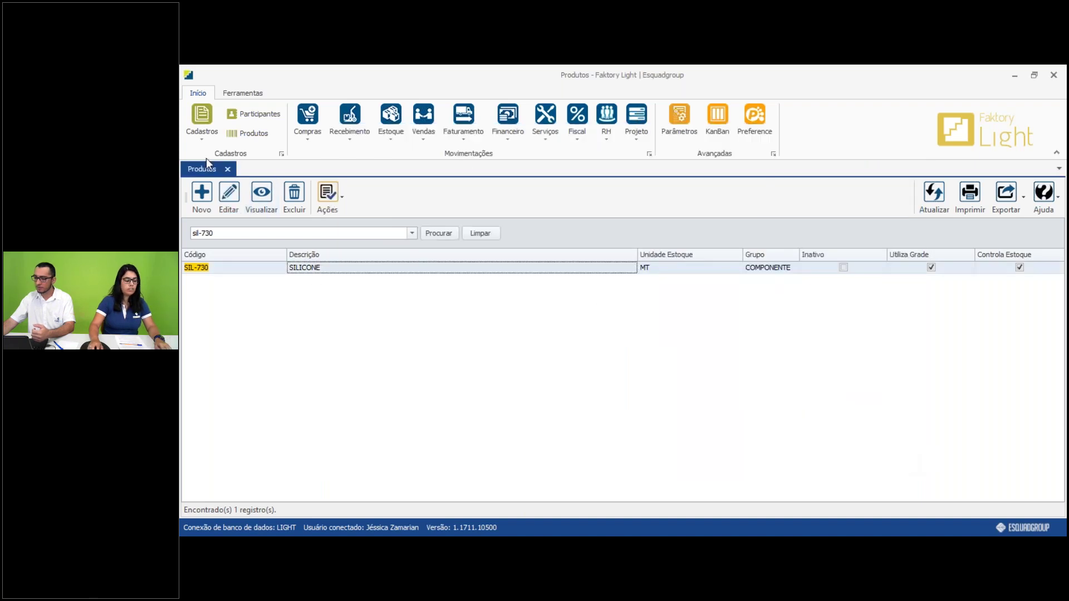
Open the Conversões de Unidades de Medida register and search for "sil-730".
click(213, 134)
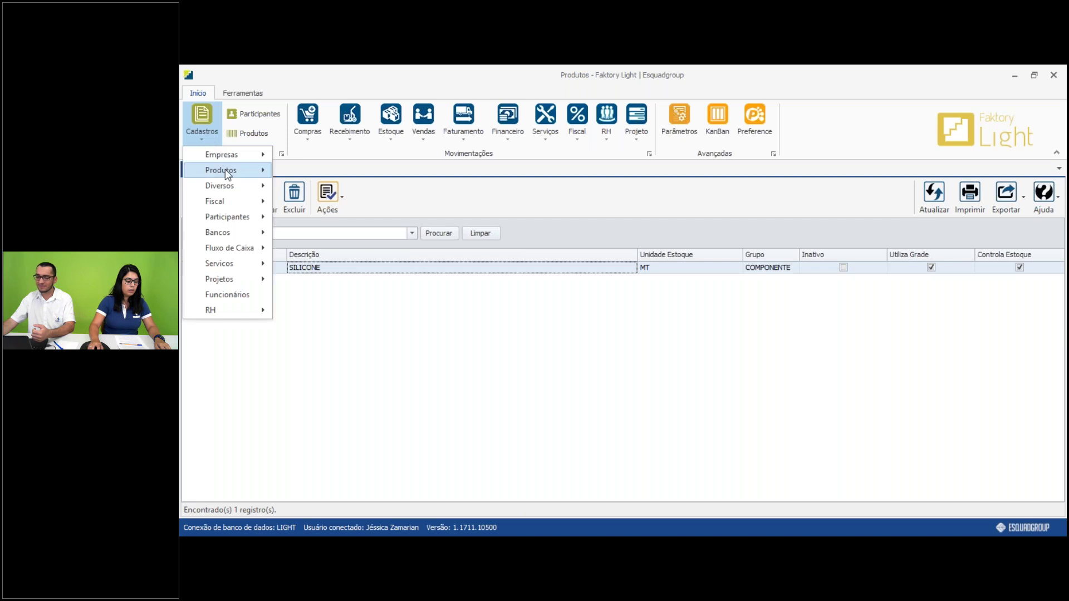
mouse_move(228, 174)
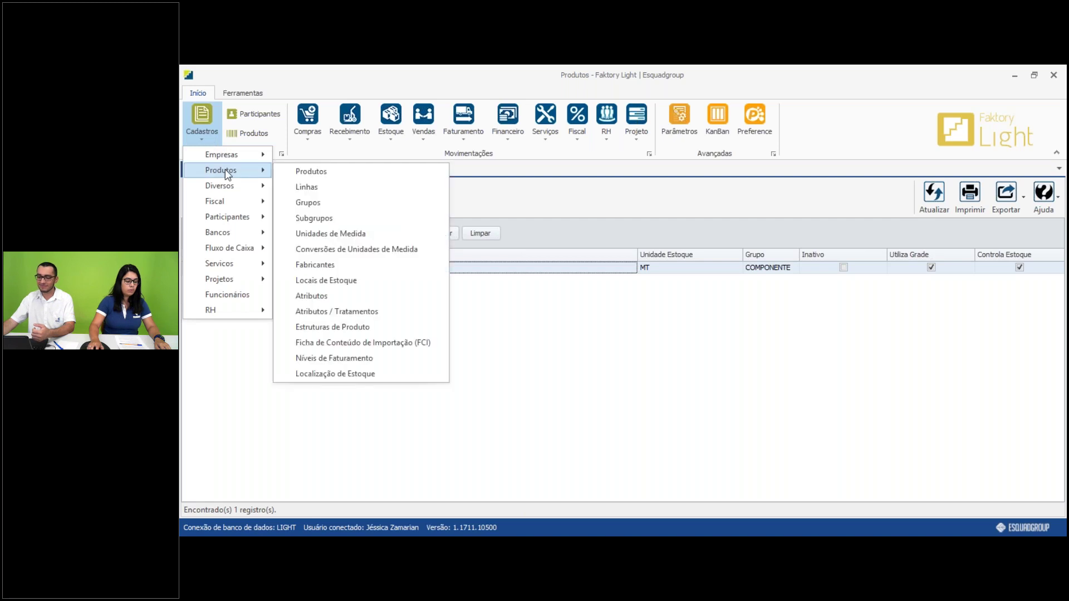
click(350, 252)
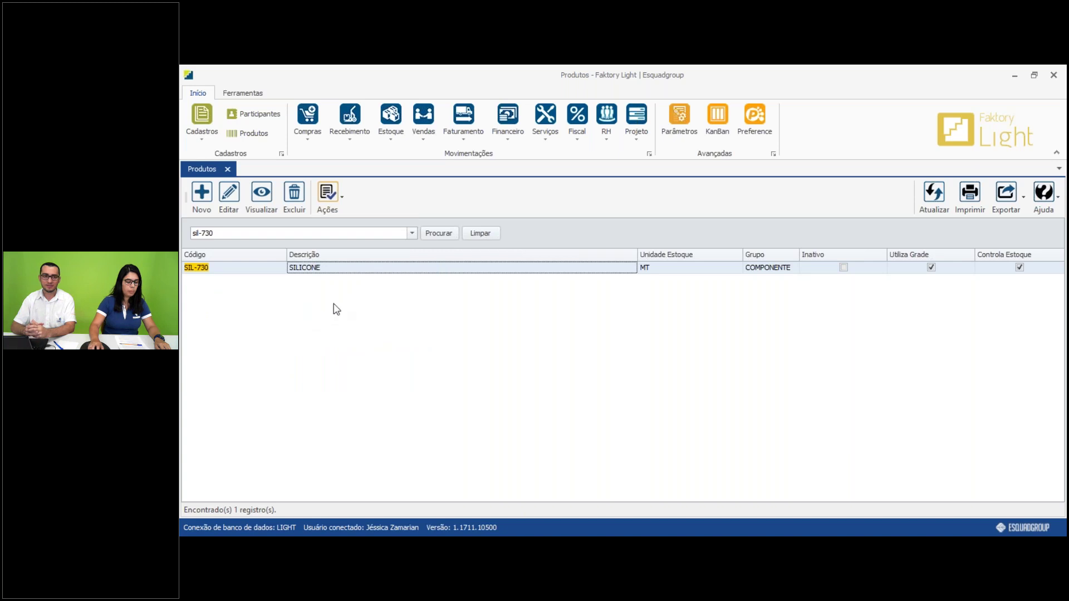
click(369, 199)
click(334, 233)
text(sil-730)
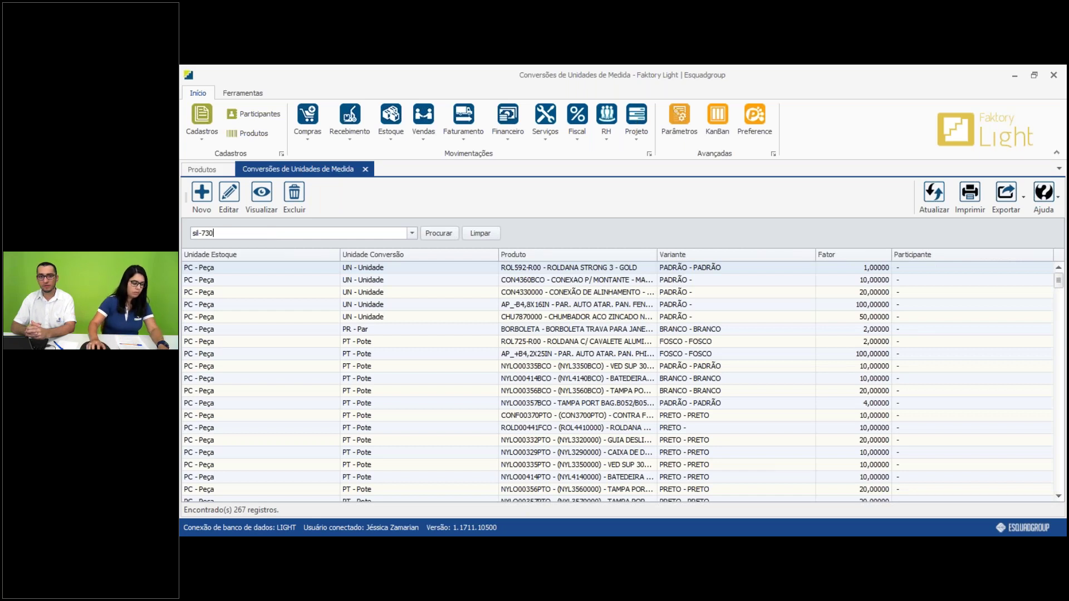
key(Return)
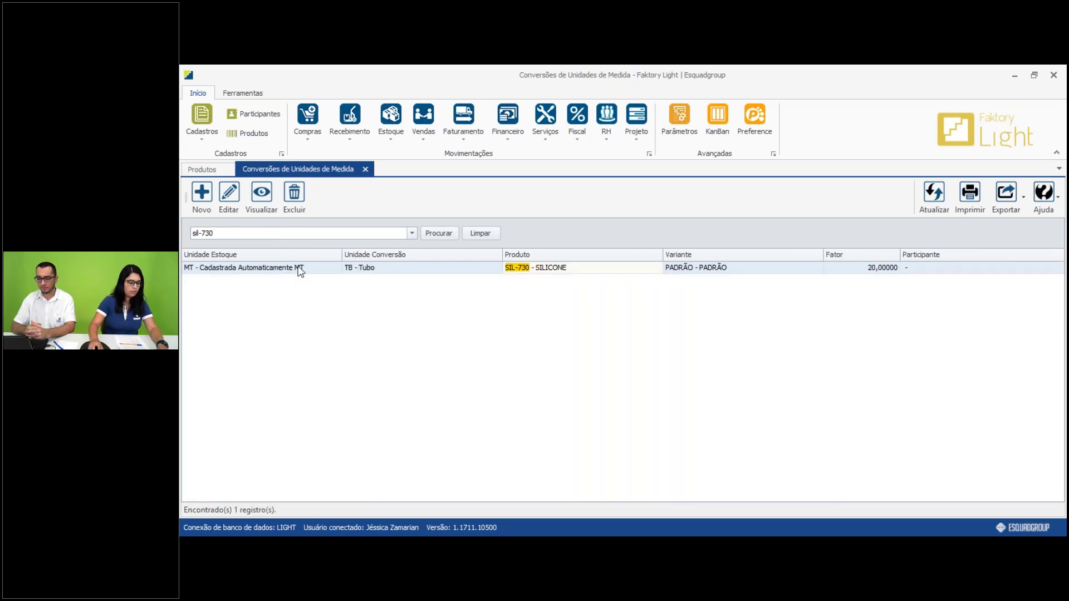
View the SIL-730 unit conversion record, check its units and Fator, and close it.
click(262, 204)
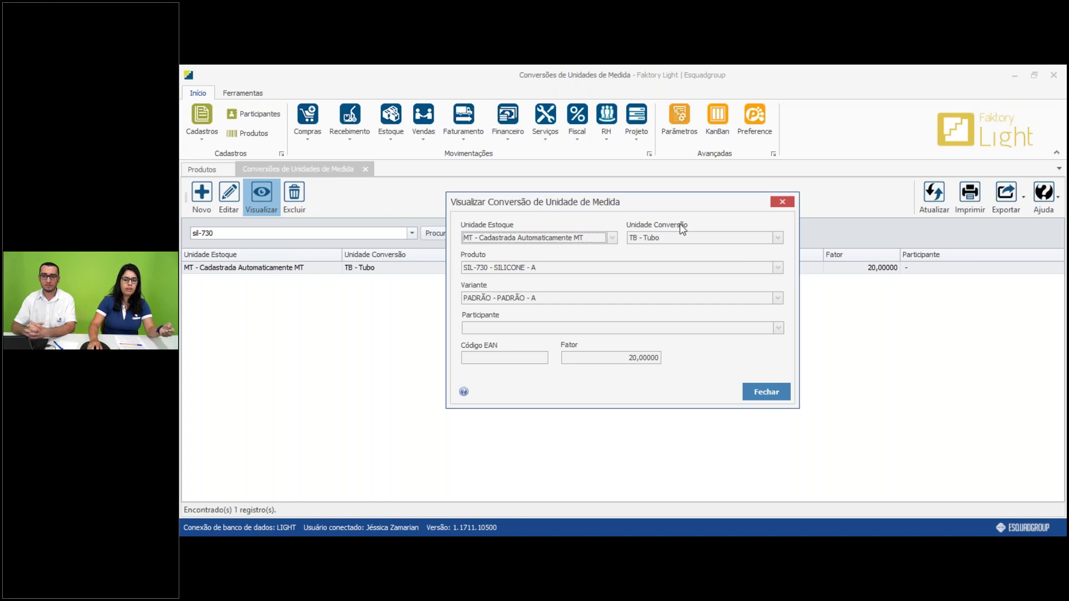
click(607, 355)
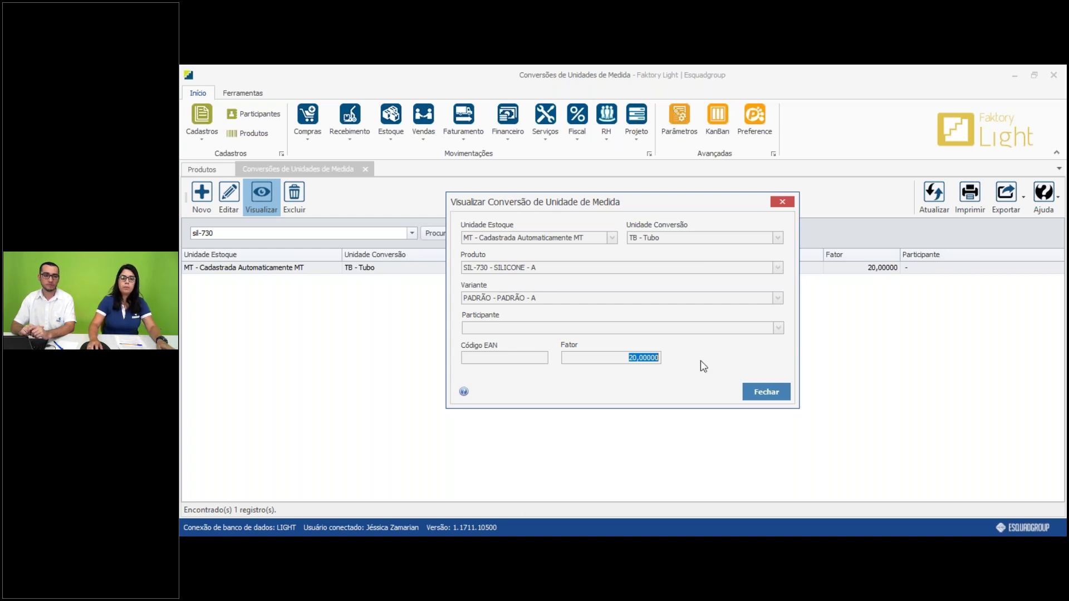
click(768, 395)
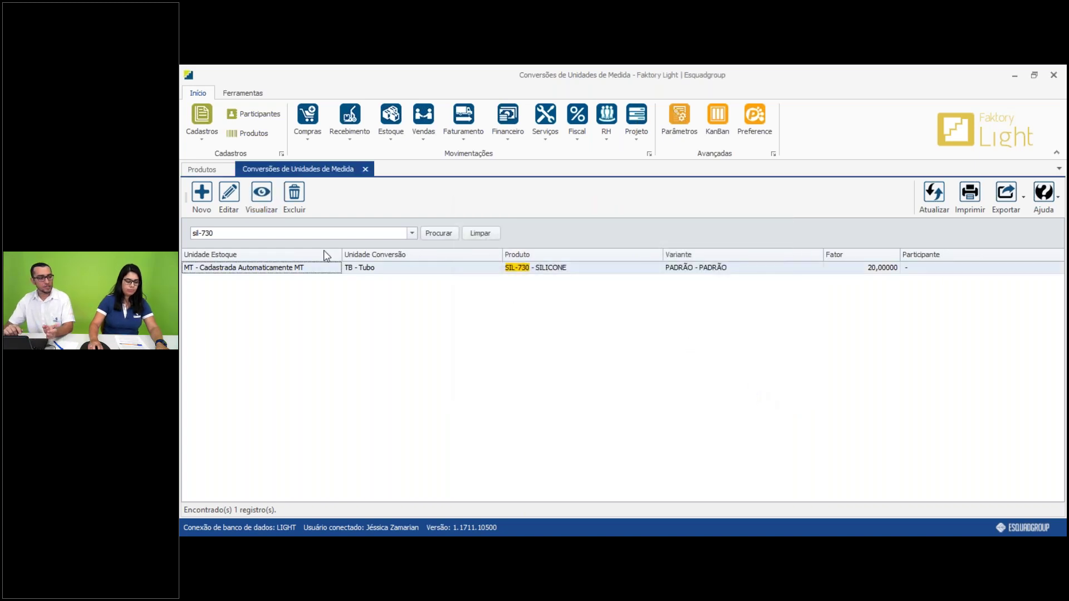
click(265, 202)
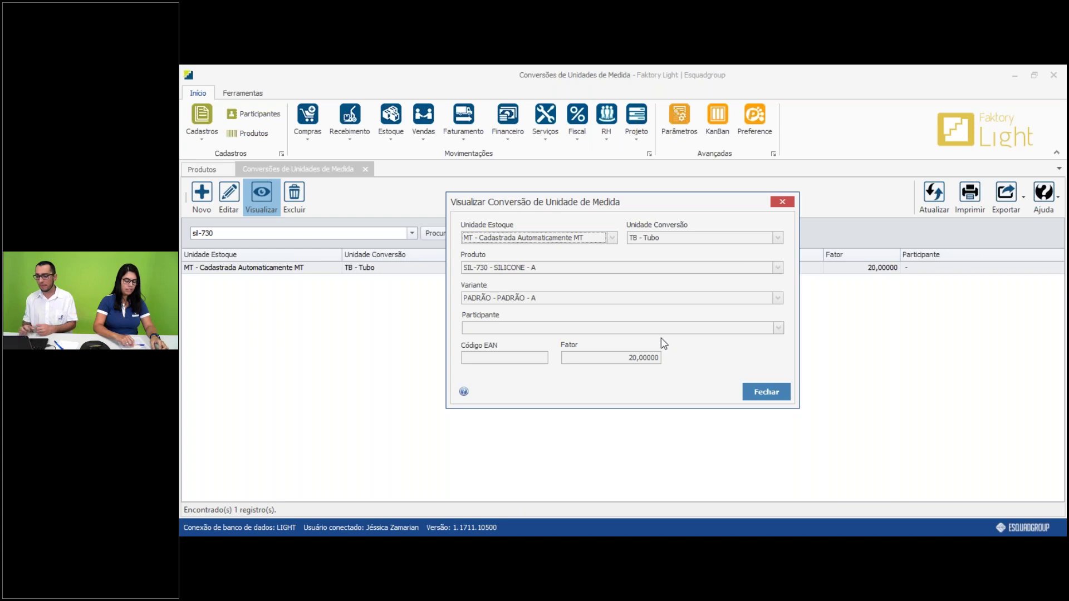
click(780, 203)
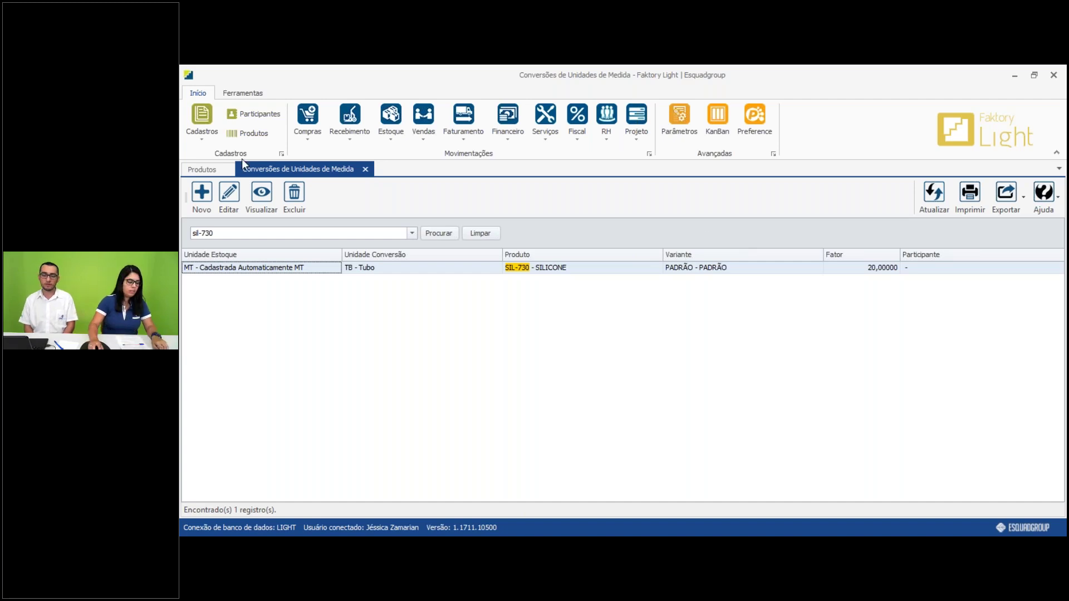
Return to the product register, search for "lg052" and select the FOLHA product.
click(200, 169)
click(195, 232)
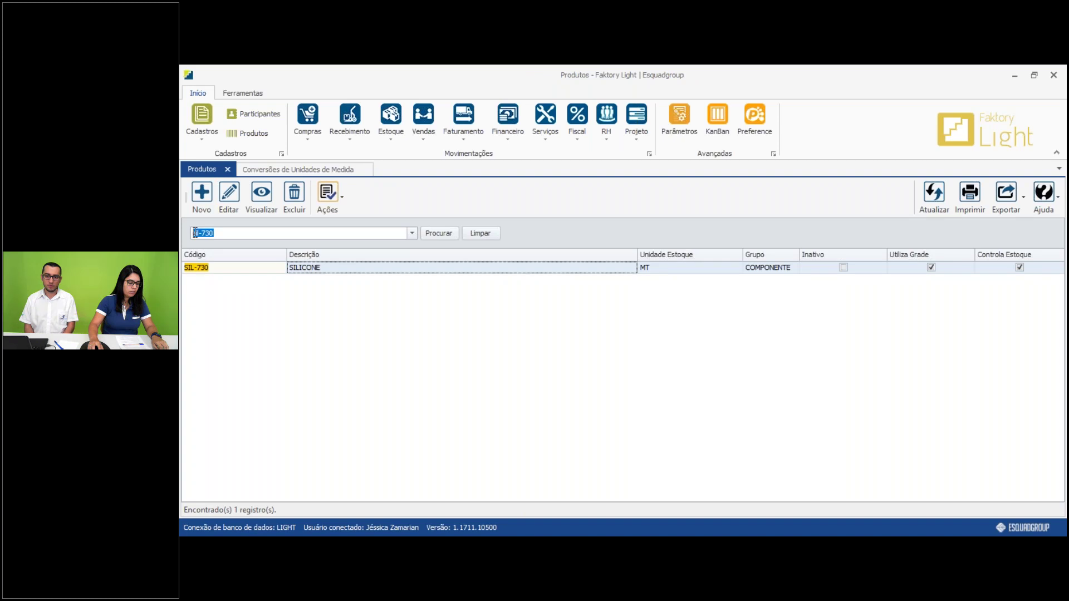
text(lg052)
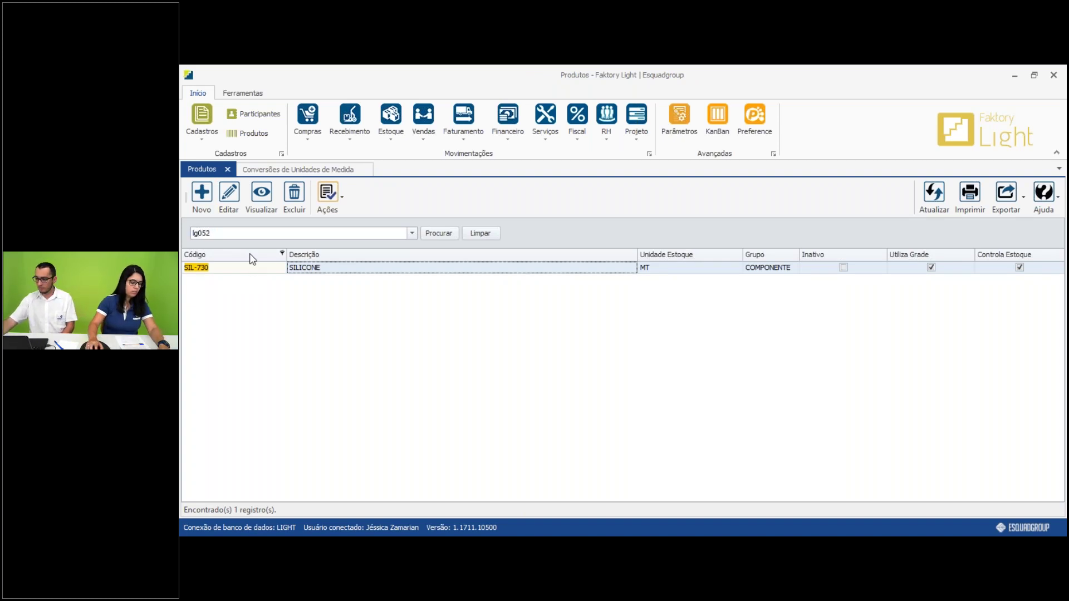
click(424, 235)
click(280, 267)
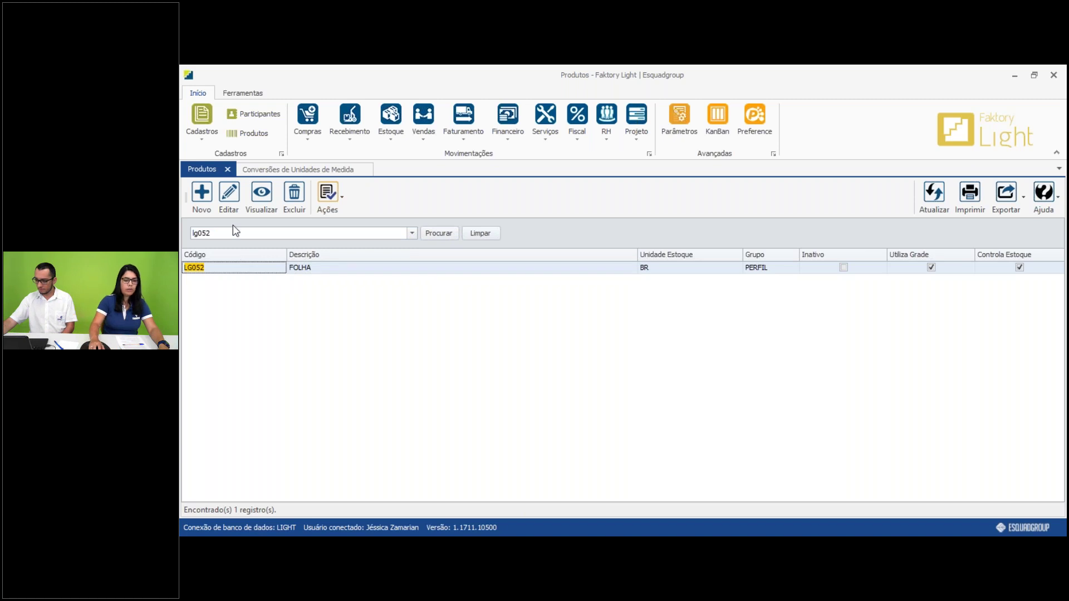
Open product LG052 for editing and select the SEM_COR6000 variant in its variant grid.
click(229, 196)
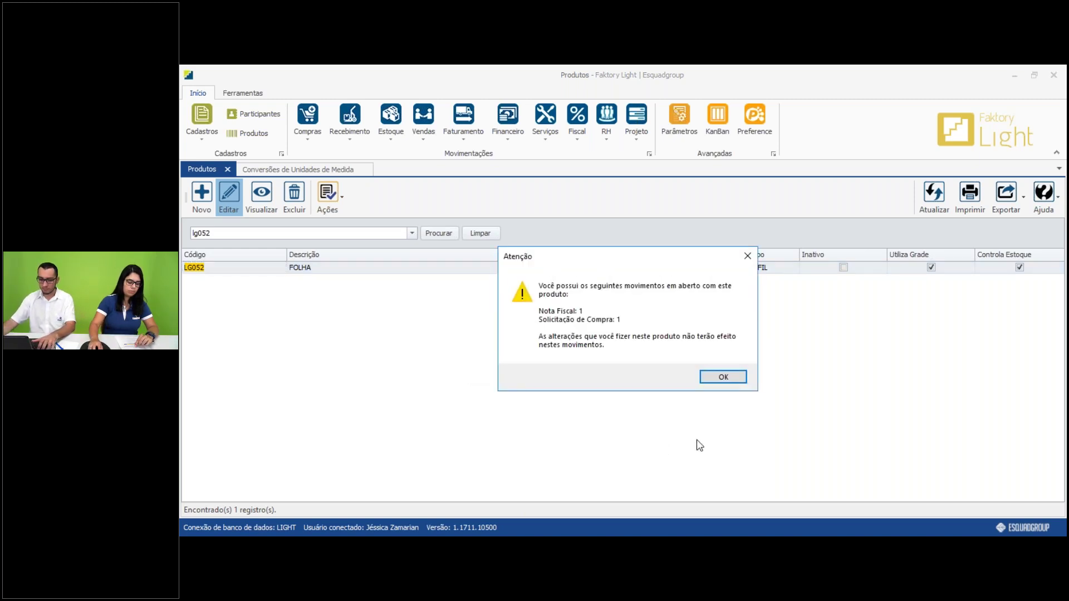
click(723, 378)
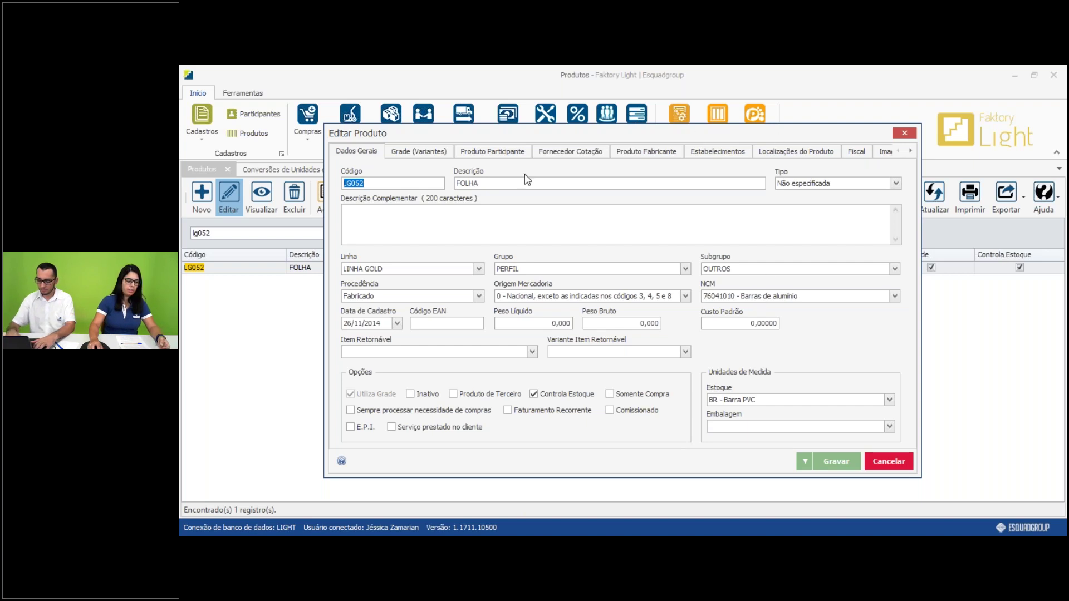
click(429, 153)
click(430, 249)
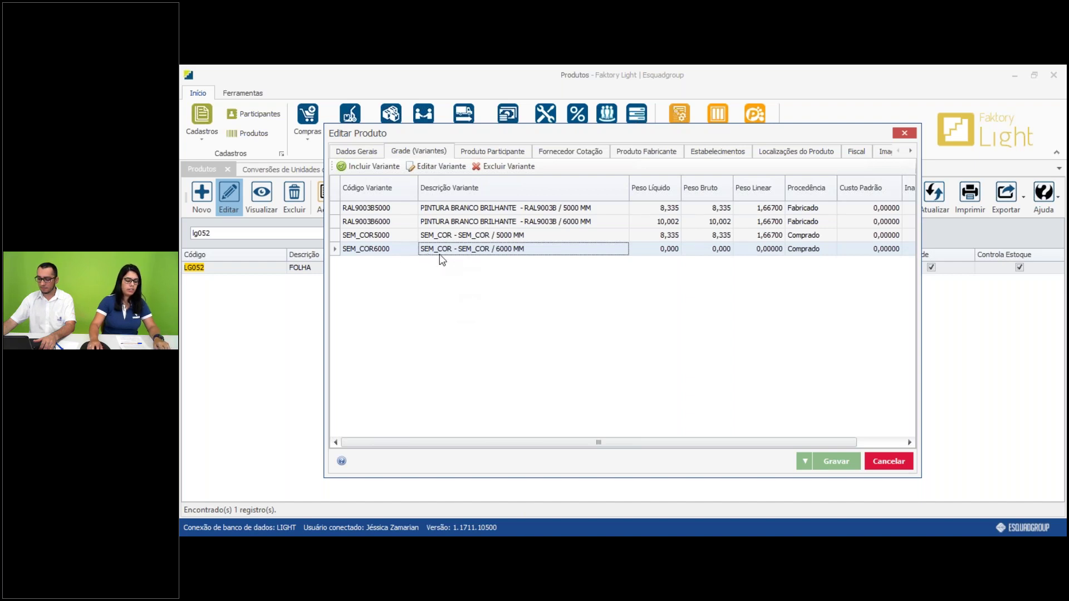
Examine the SEM_COR6000 variant's origin, Barra Inteira option and attributes, and close the variant and product without saving.
click(441, 169)
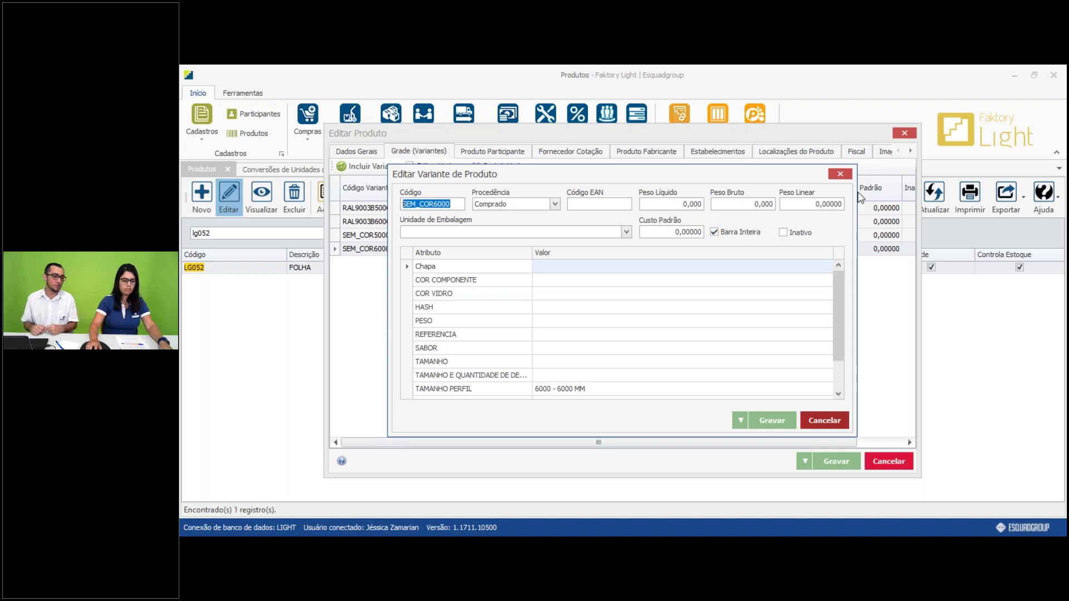
click(842, 174)
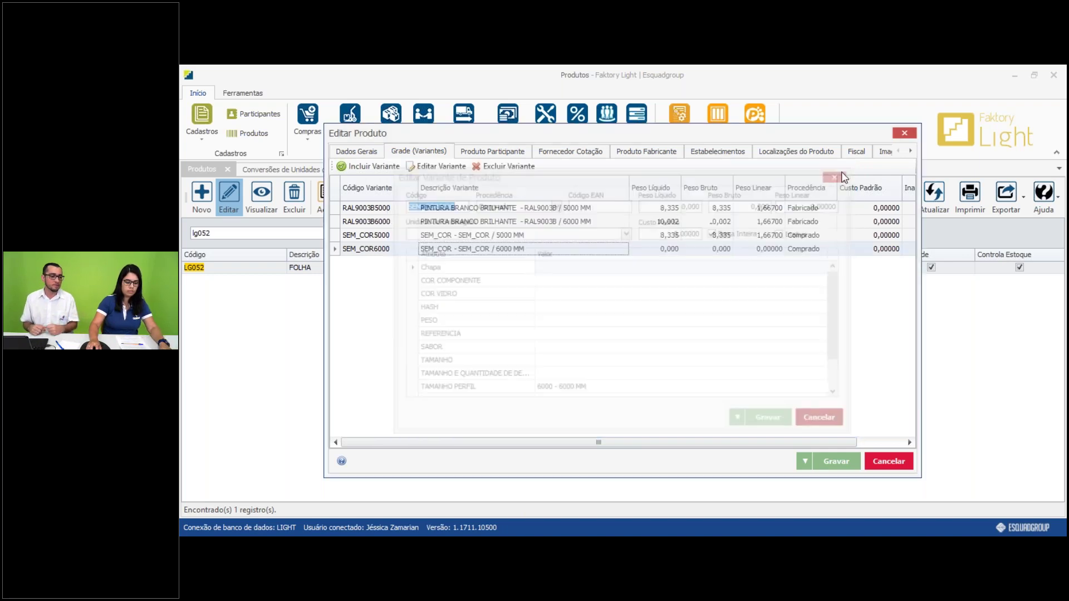
click(903, 133)
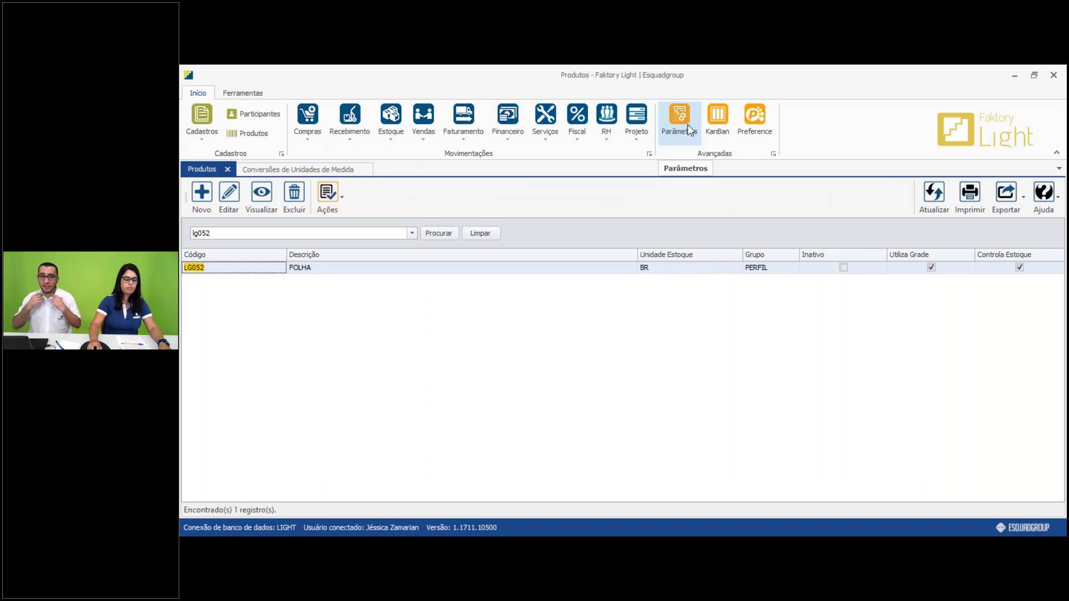
Open the system parameters, search for parameter 308 and expand its Integração group.
click(690, 132)
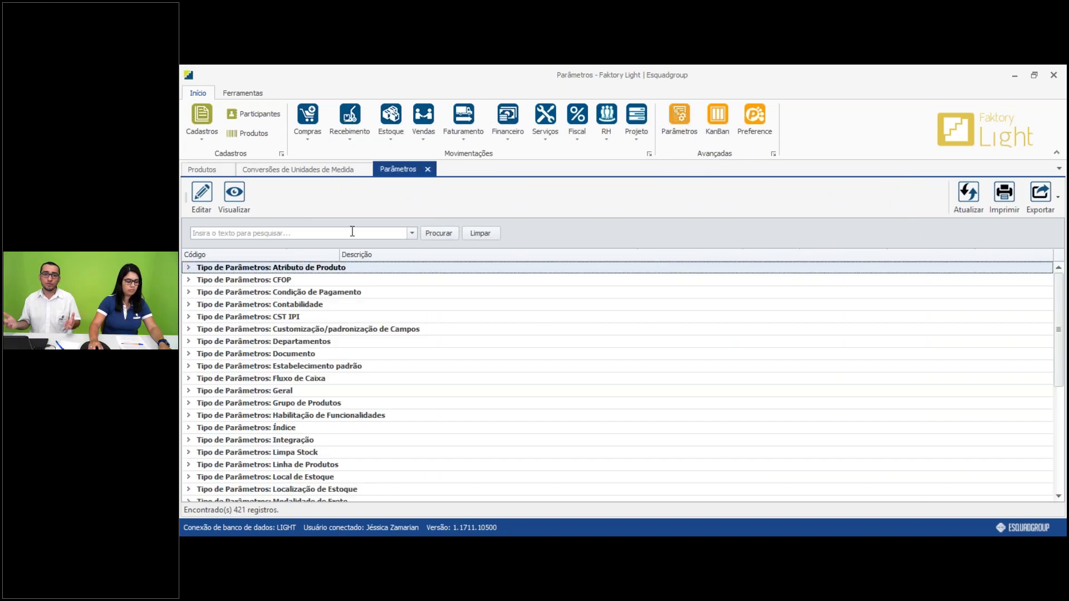
text(308)
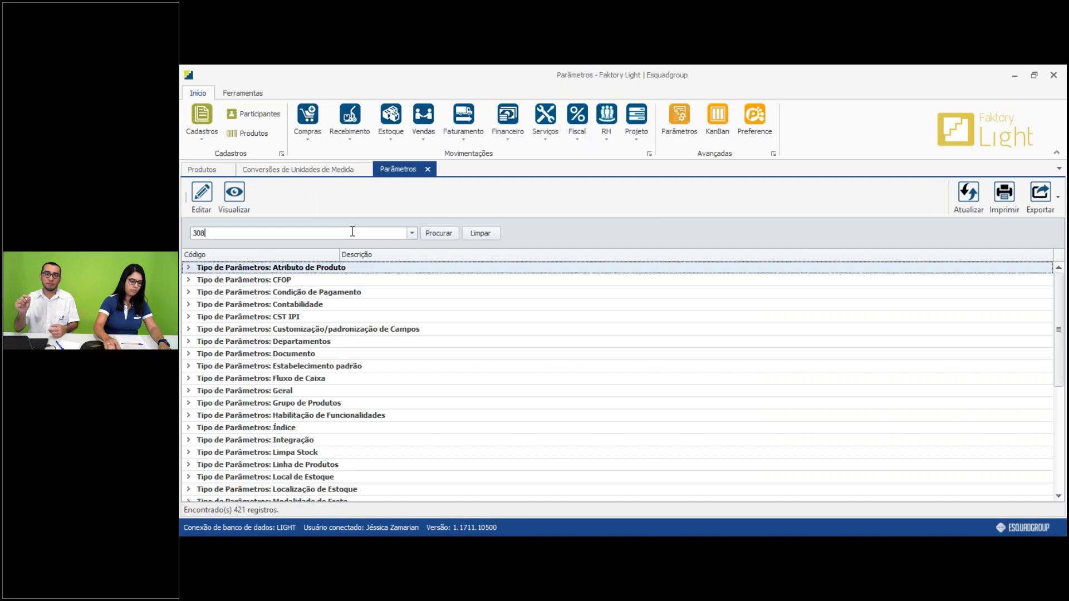
click(190, 270)
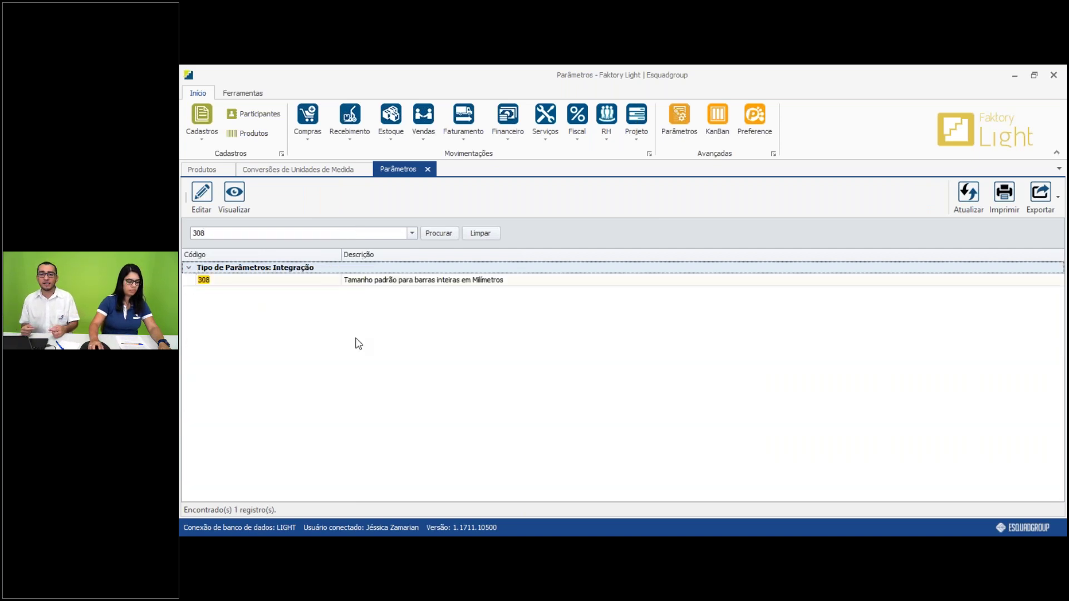
Open parameter 308 for editing, enter 6000 as its value and close it without saving.
click(415, 282)
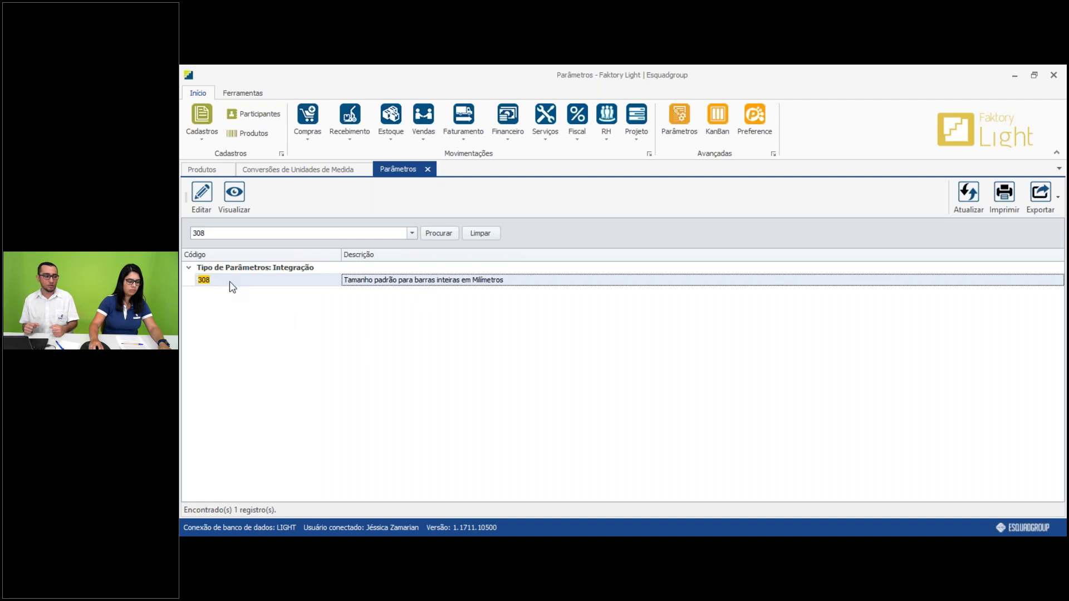
click(202, 201)
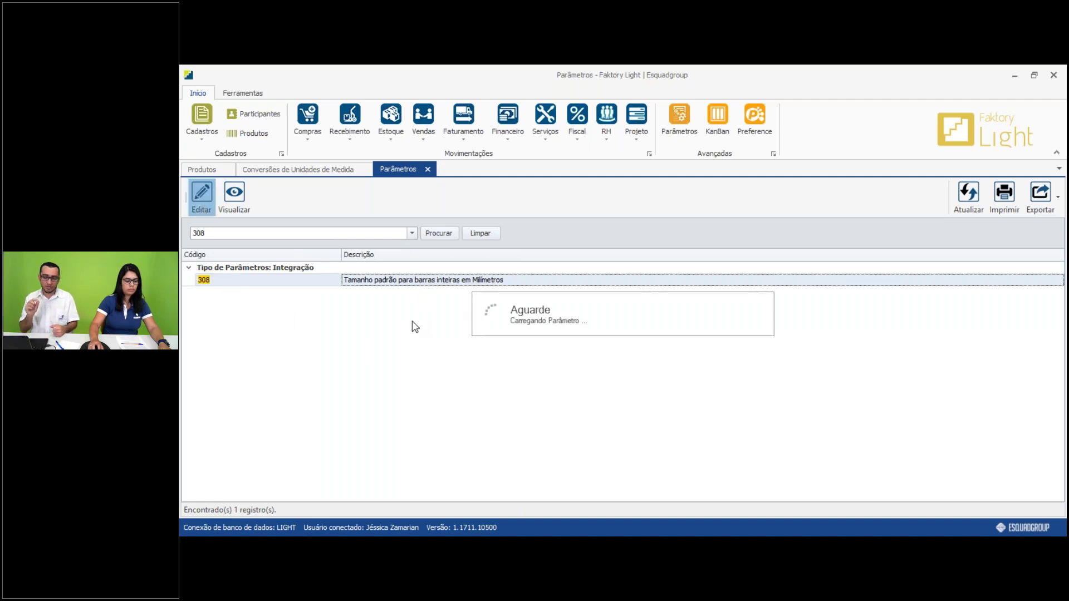
click(412, 337)
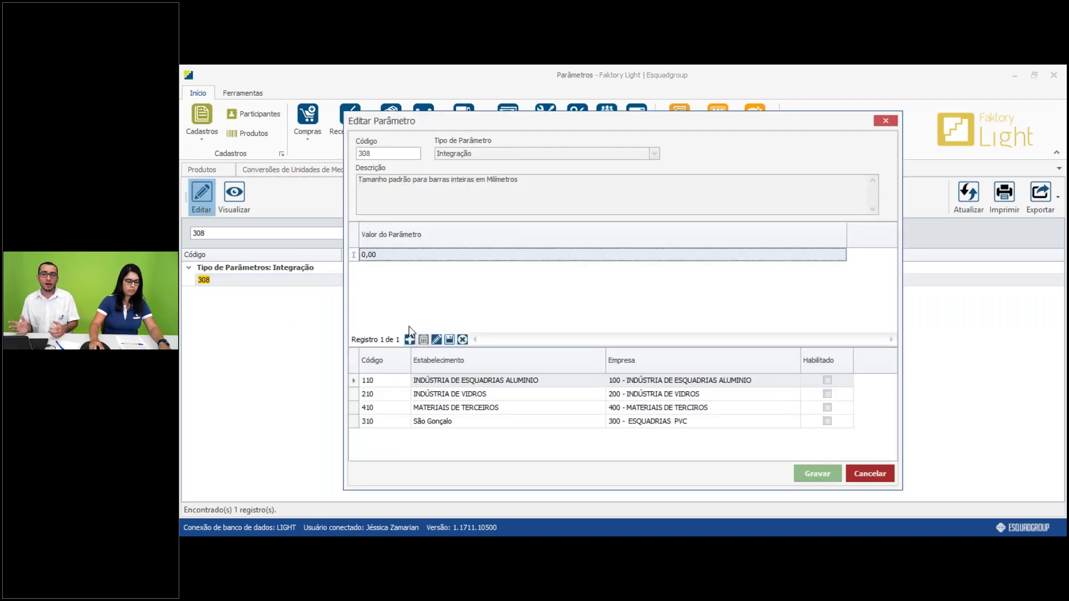
click(474, 256)
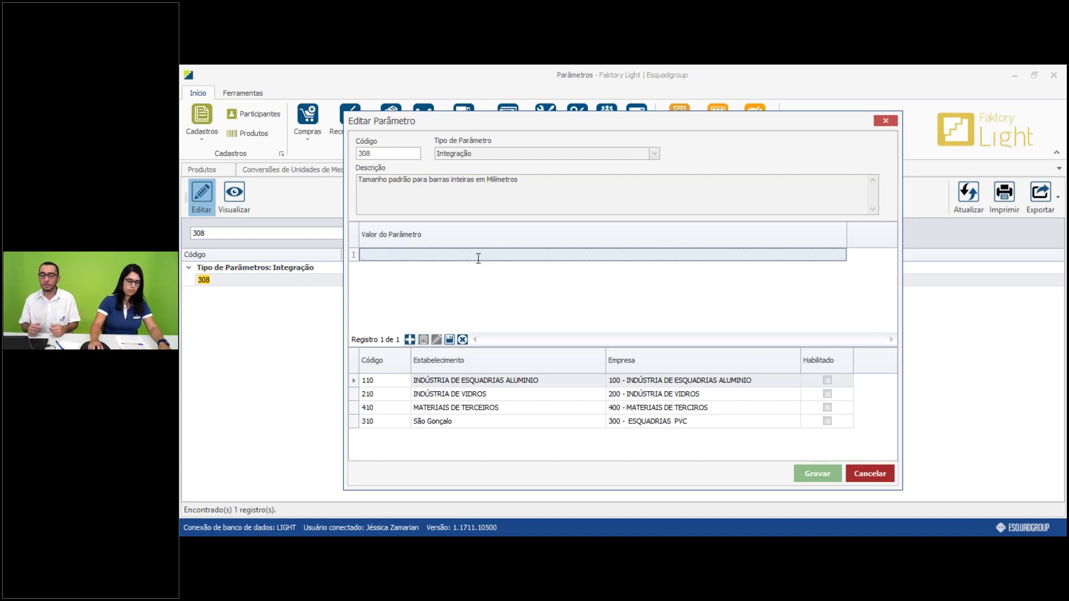
text(6000)
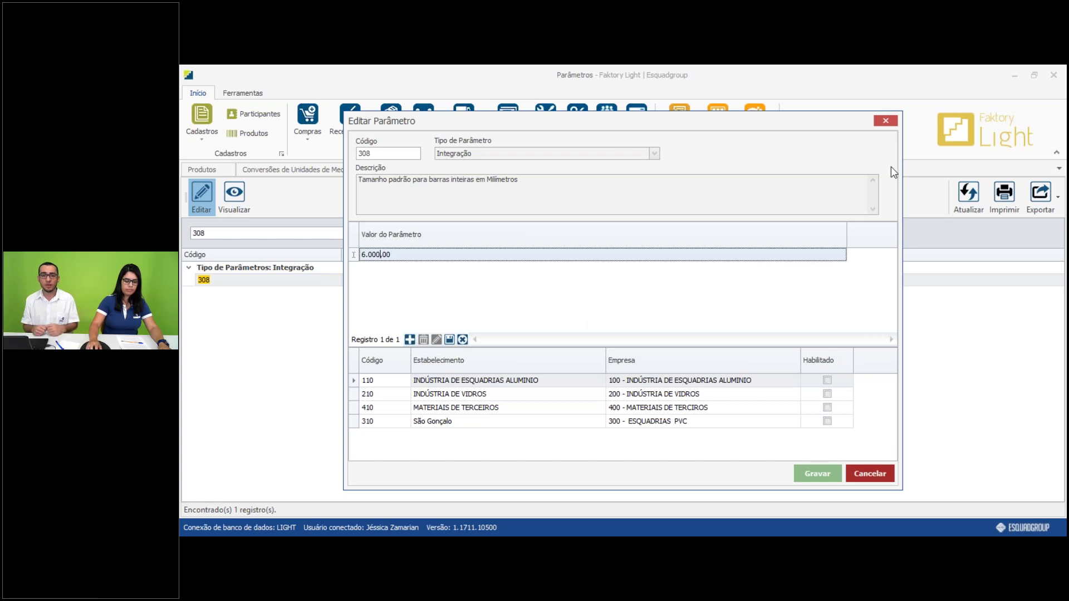
click(891, 121)
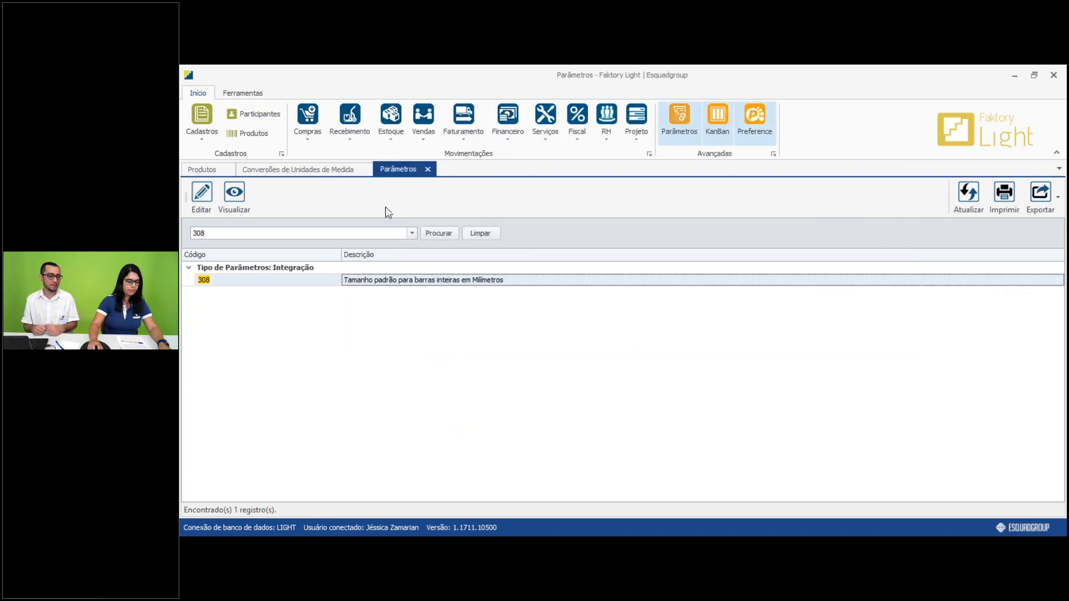
Close the parameter and unit conversion registers and open the Locais de Estoque register.
click(428, 170)
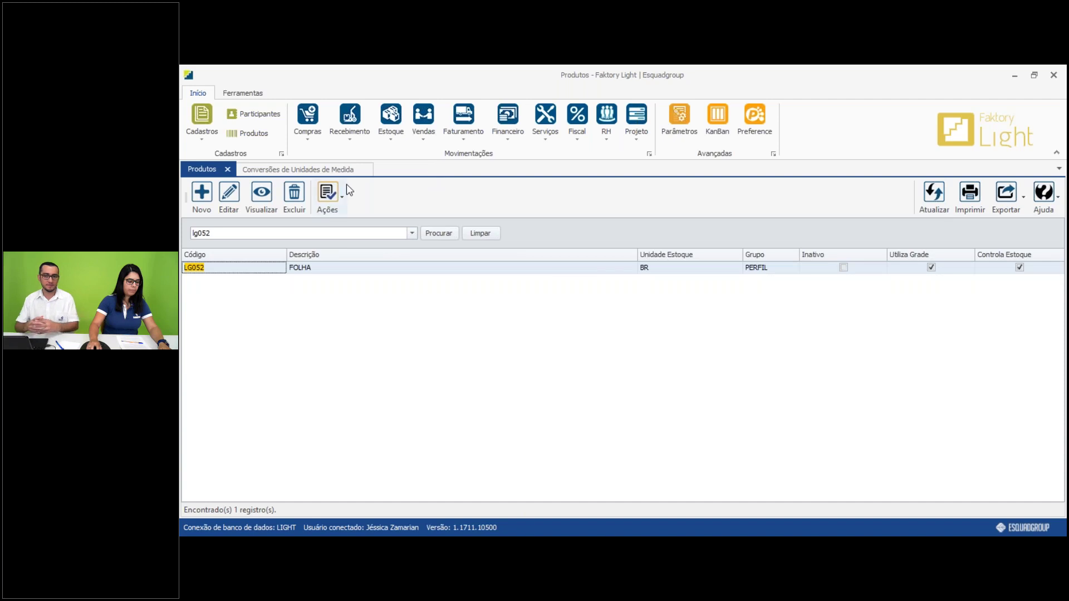
click(366, 170)
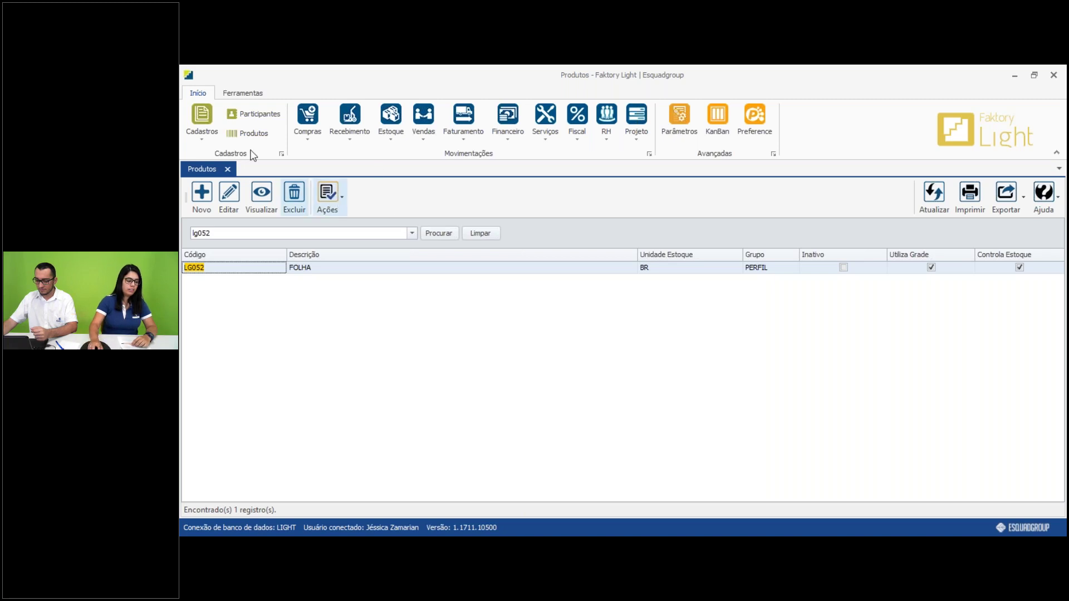
click(201, 122)
mouse_move(219, 176)
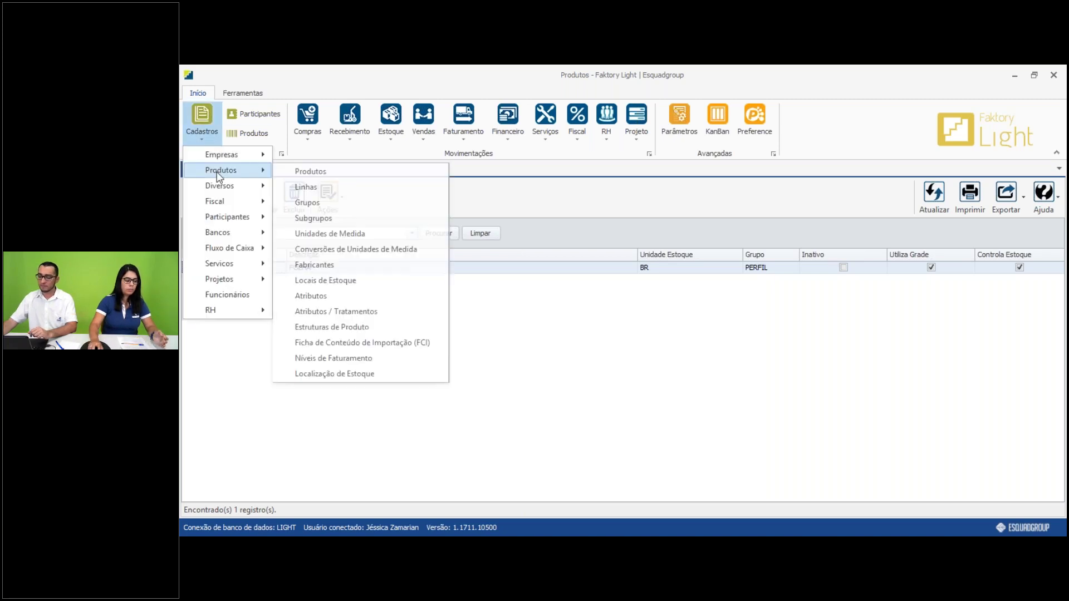
click(323, 281)
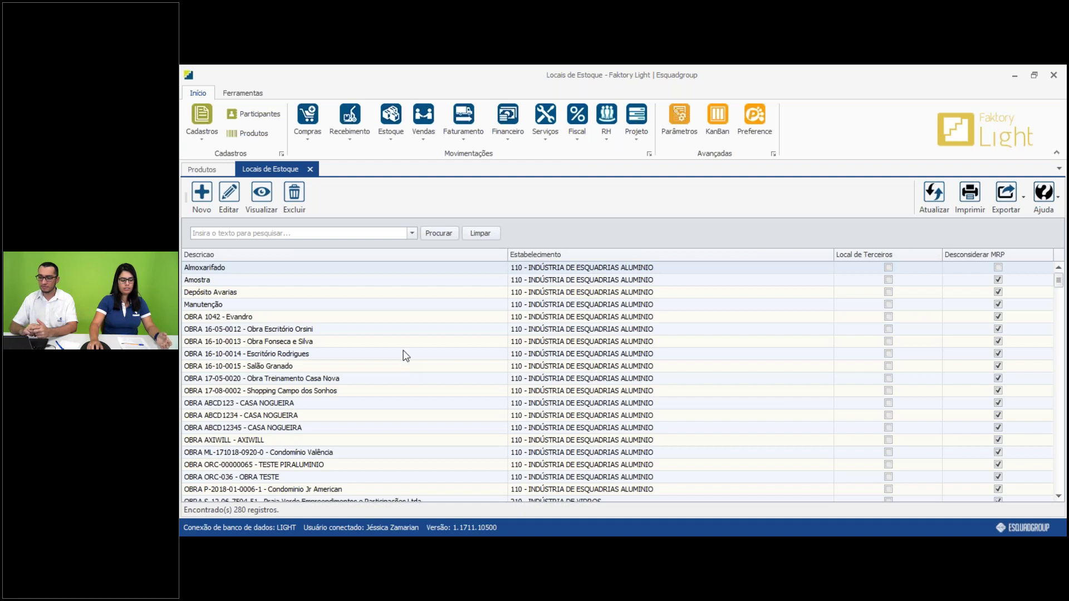
View the Almoxarifado stock location's details, check its MRP calculation option and close the record.
click(423, 266)
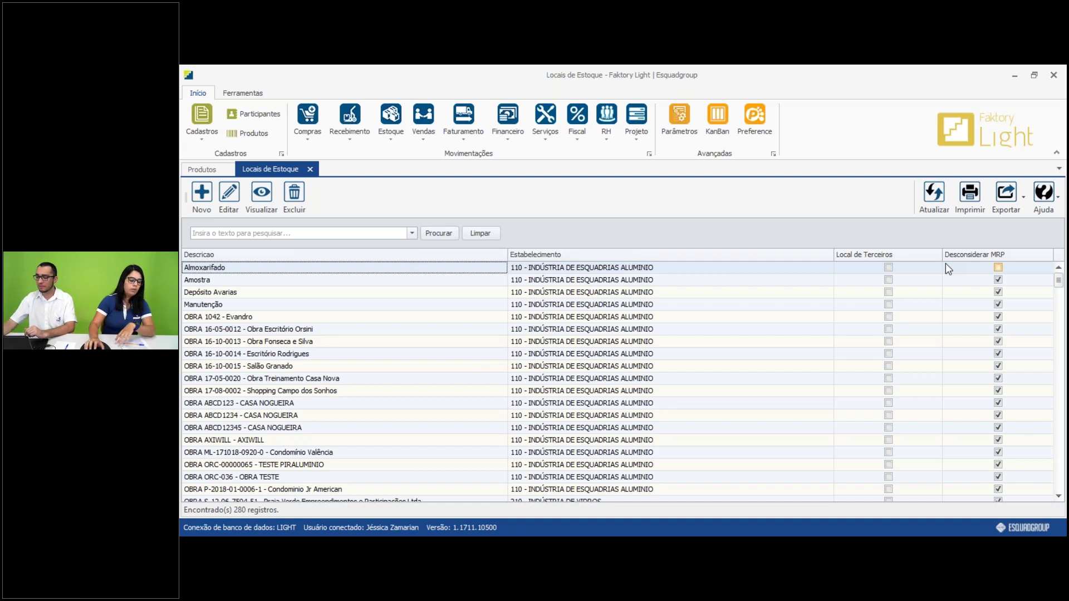
click(592, 267)
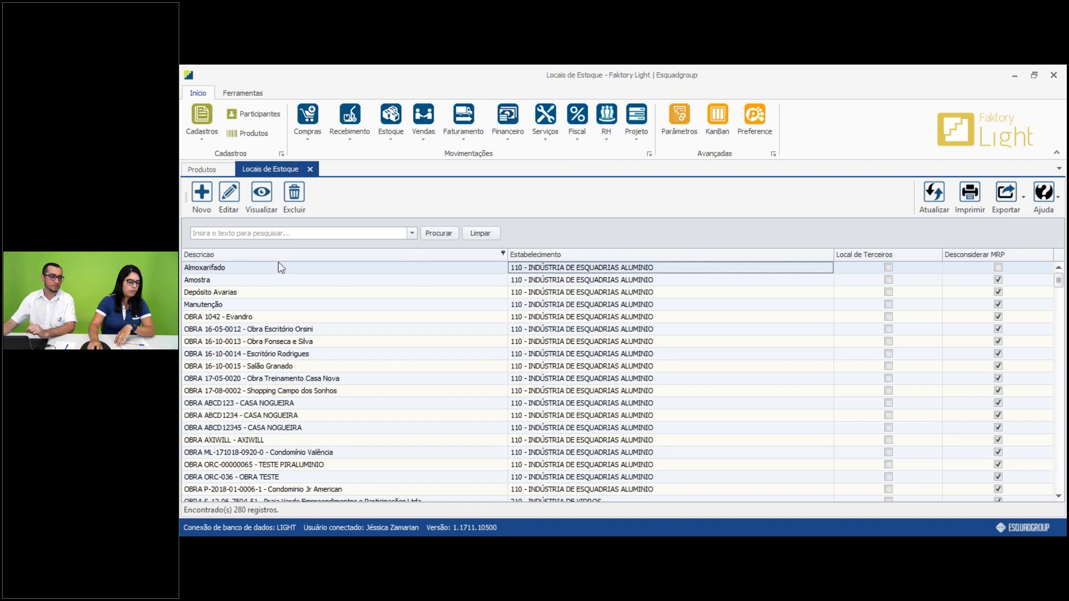
click(253, 269)
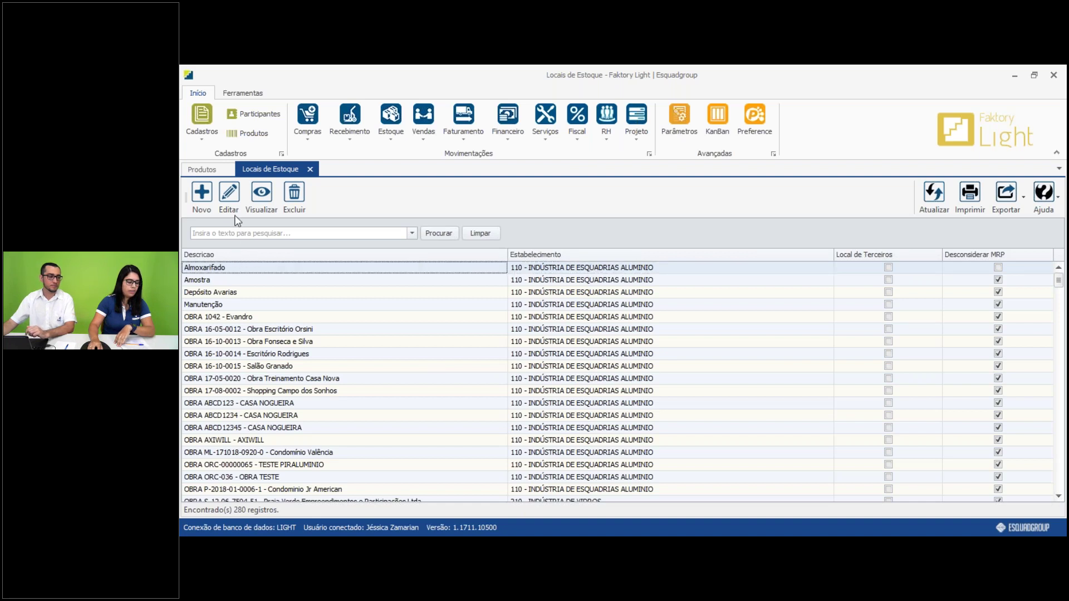
click(261, 196)
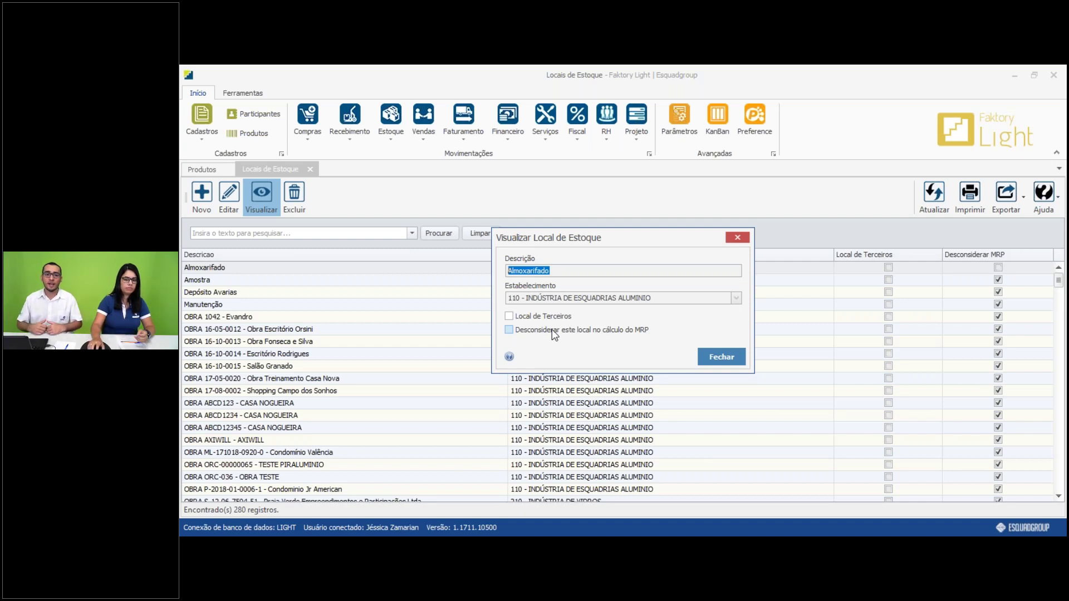
click(1049, 66)
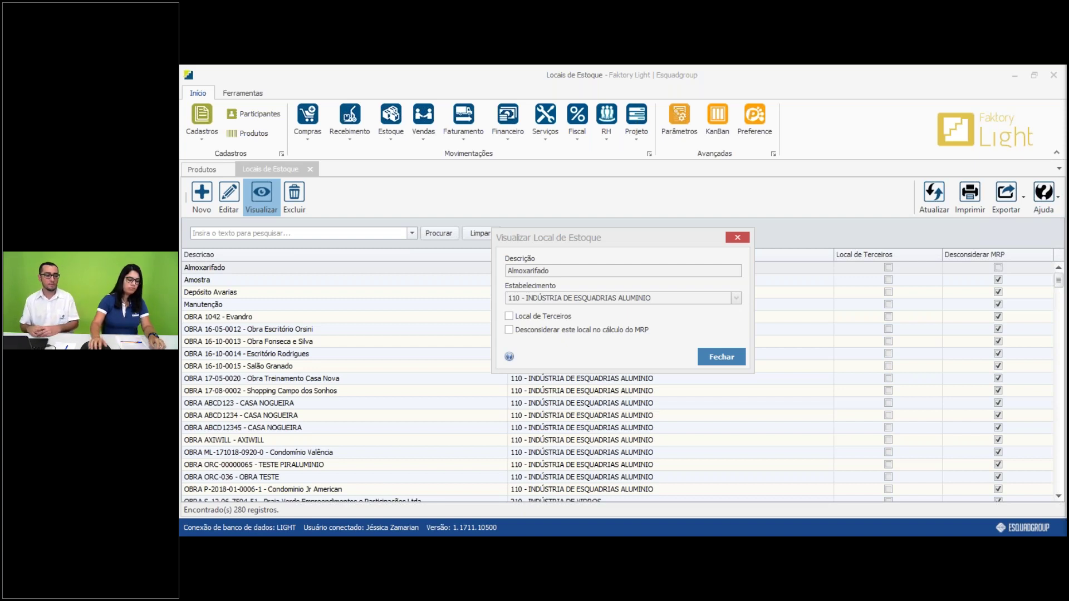
click(746, 245)
click(746, 241)
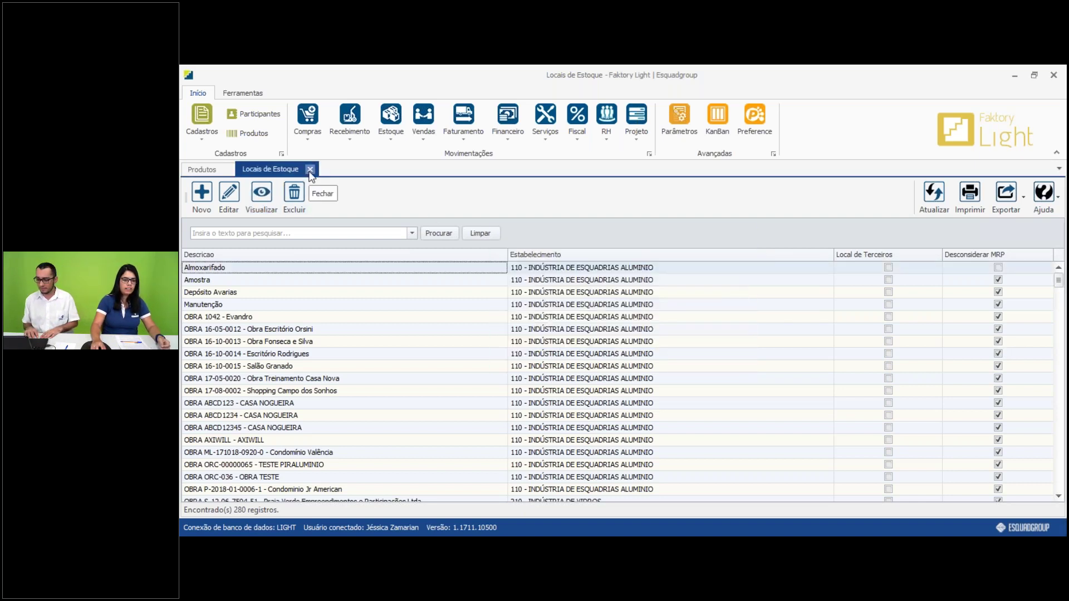
Close the stock location and product registers and open Compras por Demanda.
click(310, 170)
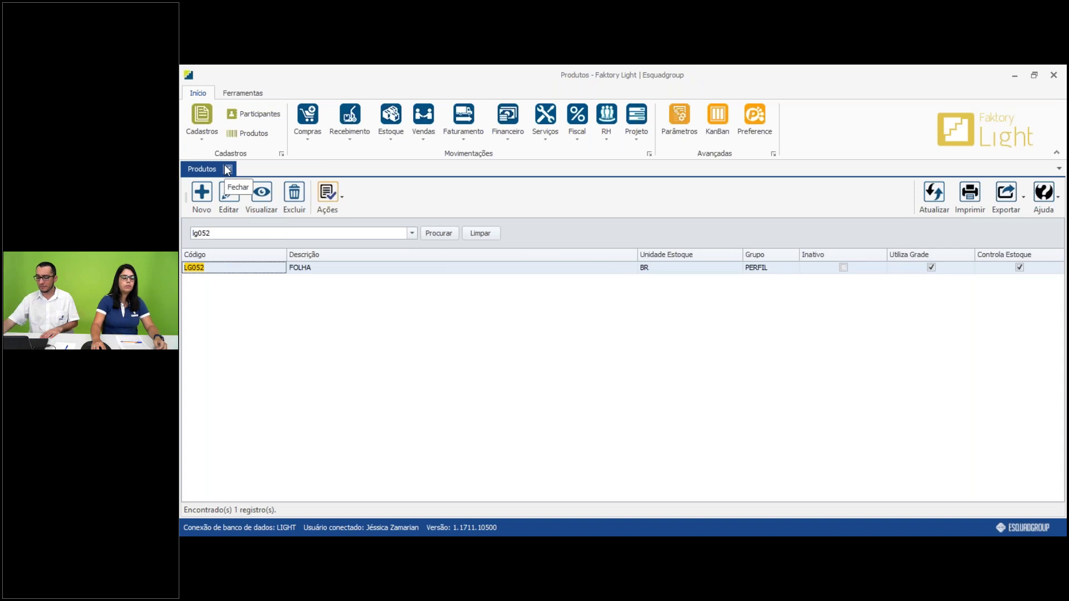
click(228, 170)
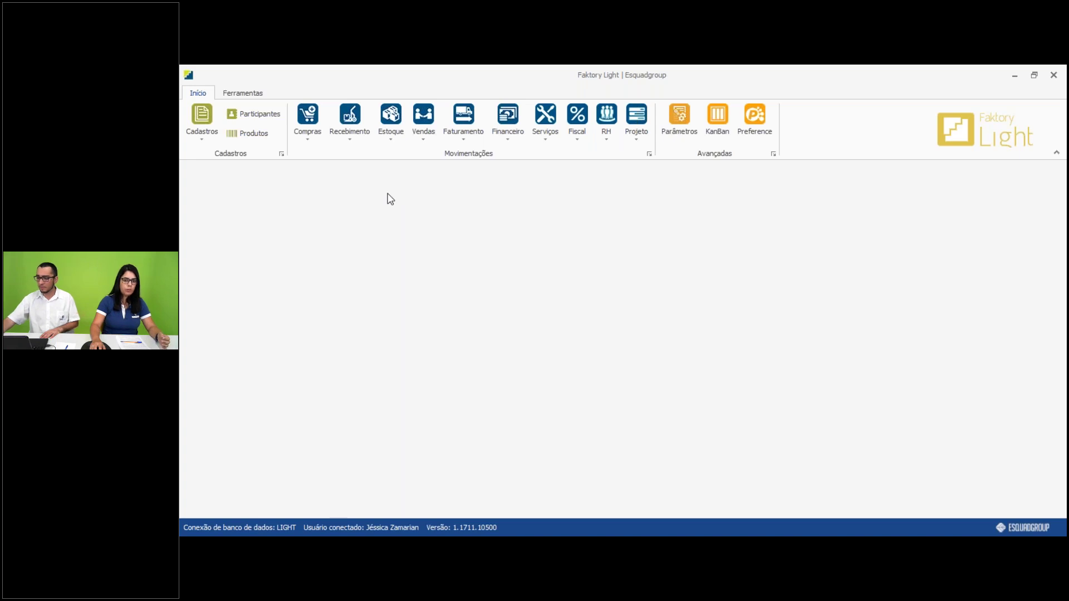
click(319, 140)
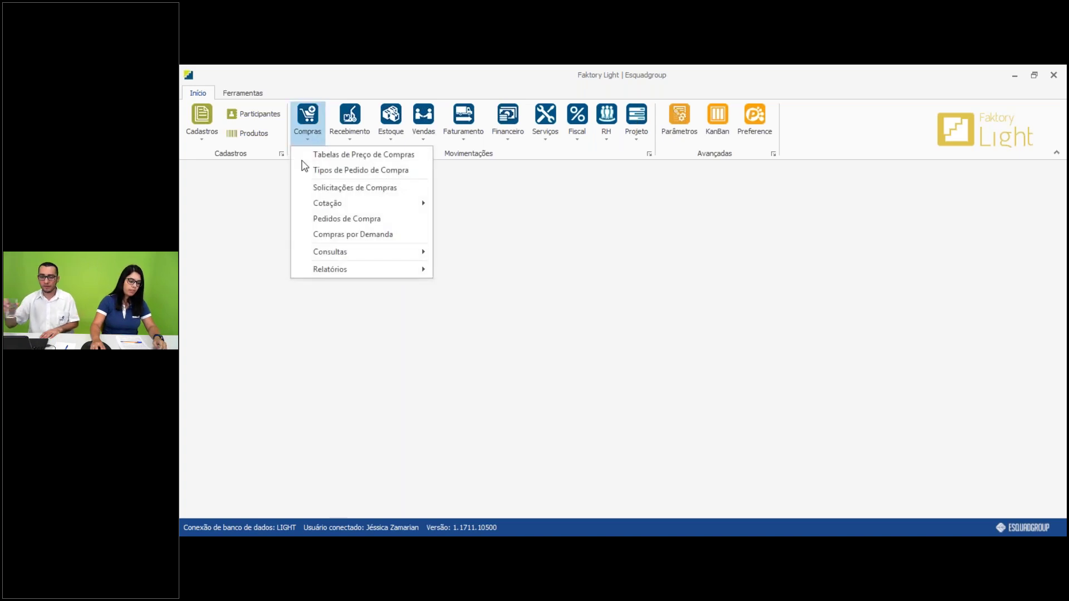
click(363, 234)
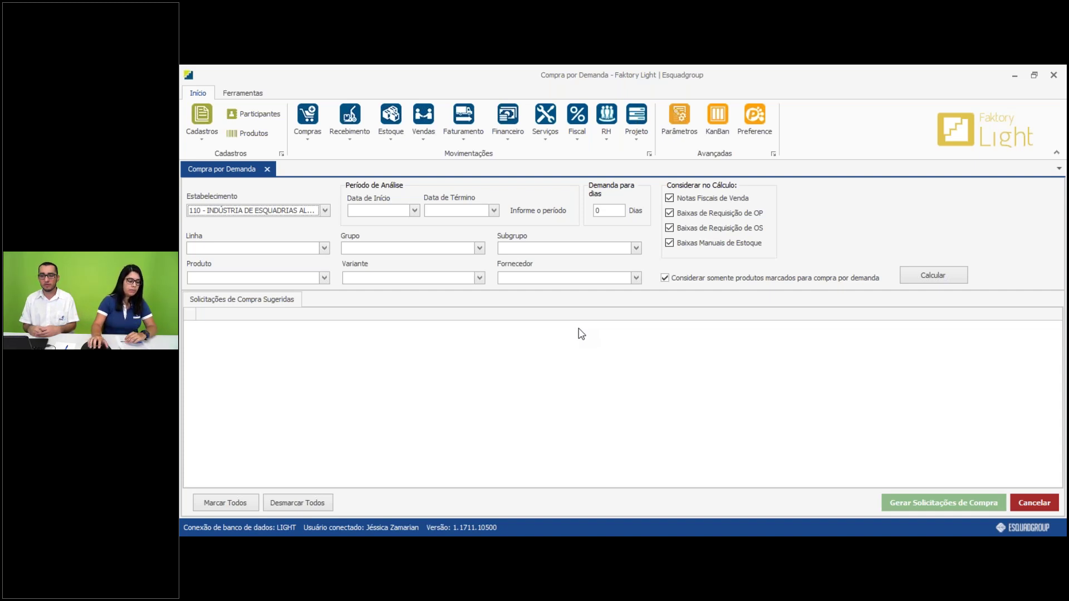
Keep establishment 110 and set the analysis period from 01/11/2017 to 18/01/2018.
click(324, 211)
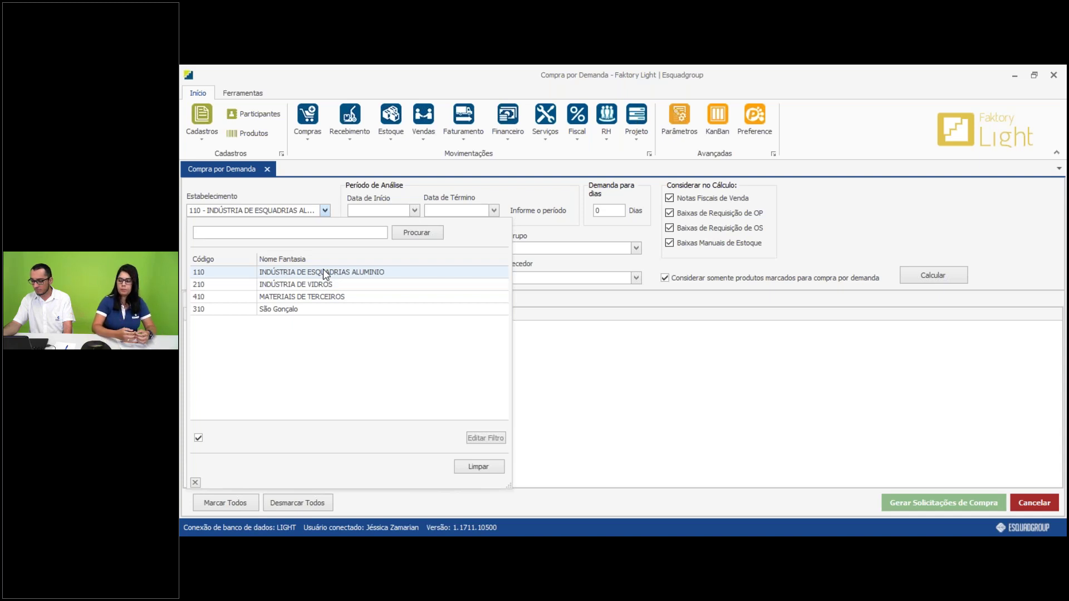
click(559, 226)
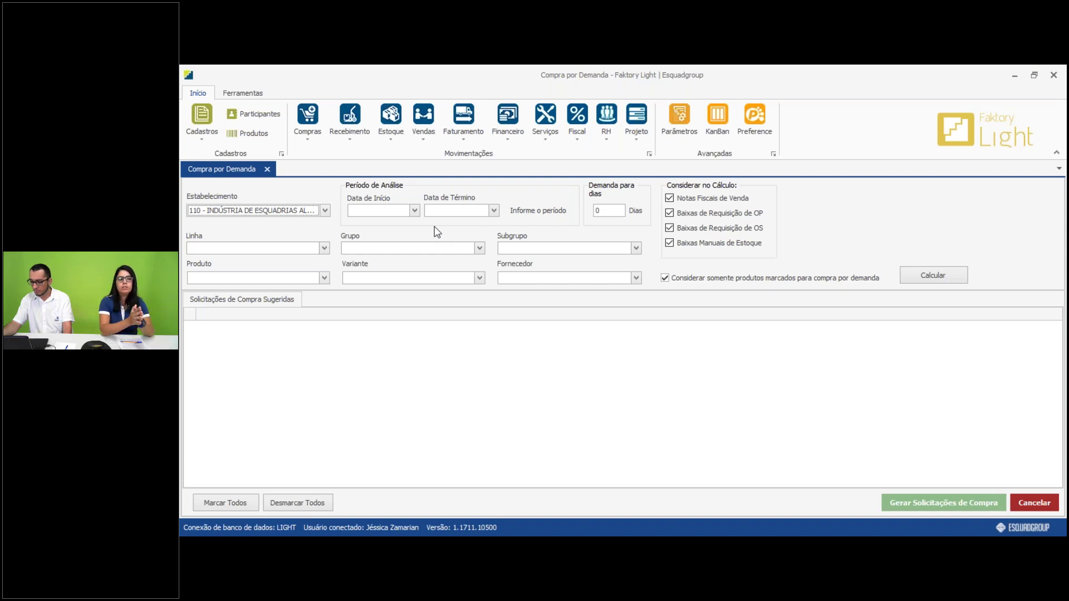
click(415, 211)
click(361, 247)
click(361, 248)
click(441, 277)
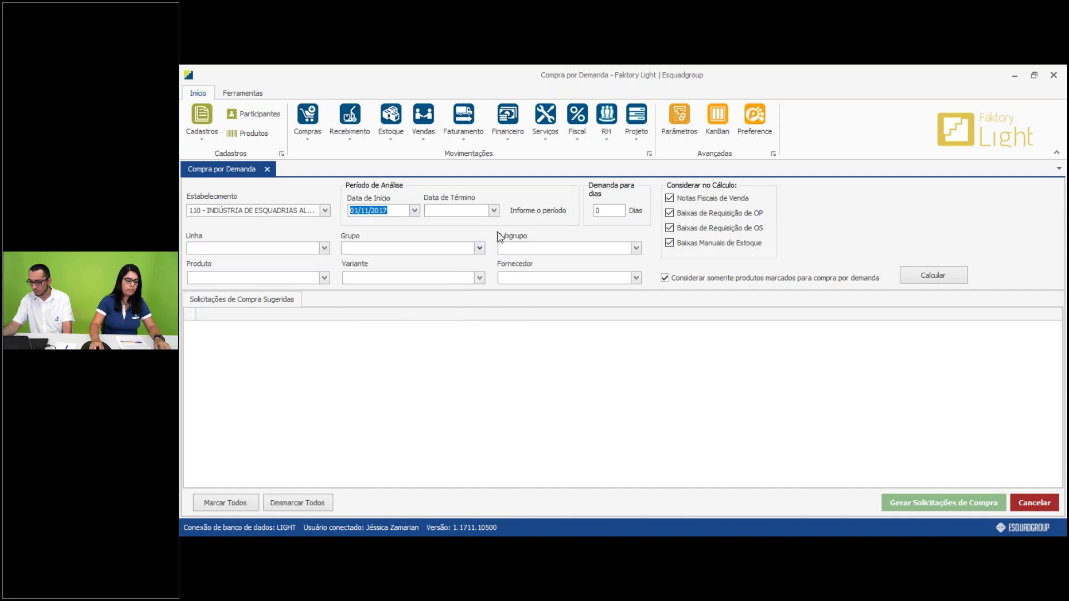
click(494, 211)
click(534, 305)
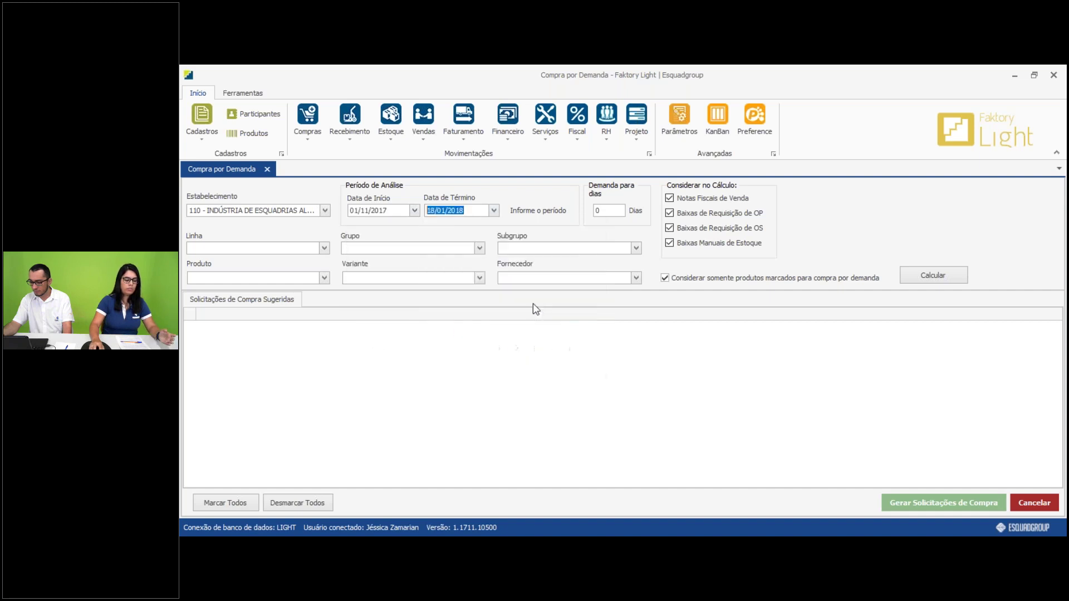
Set the purchase demand to cover 60 days.
key(Tab)
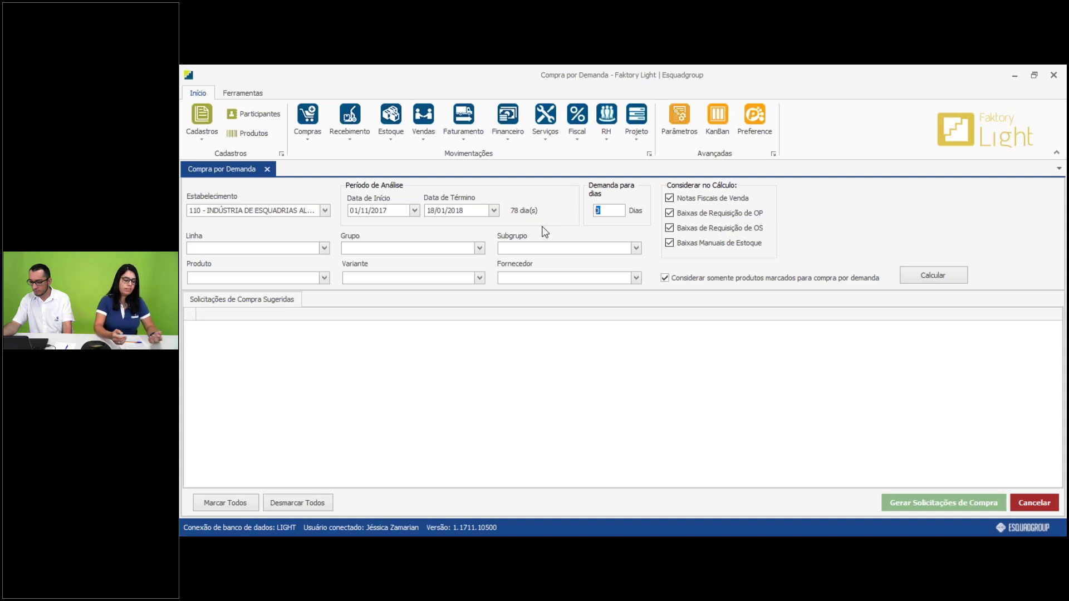
text(60)
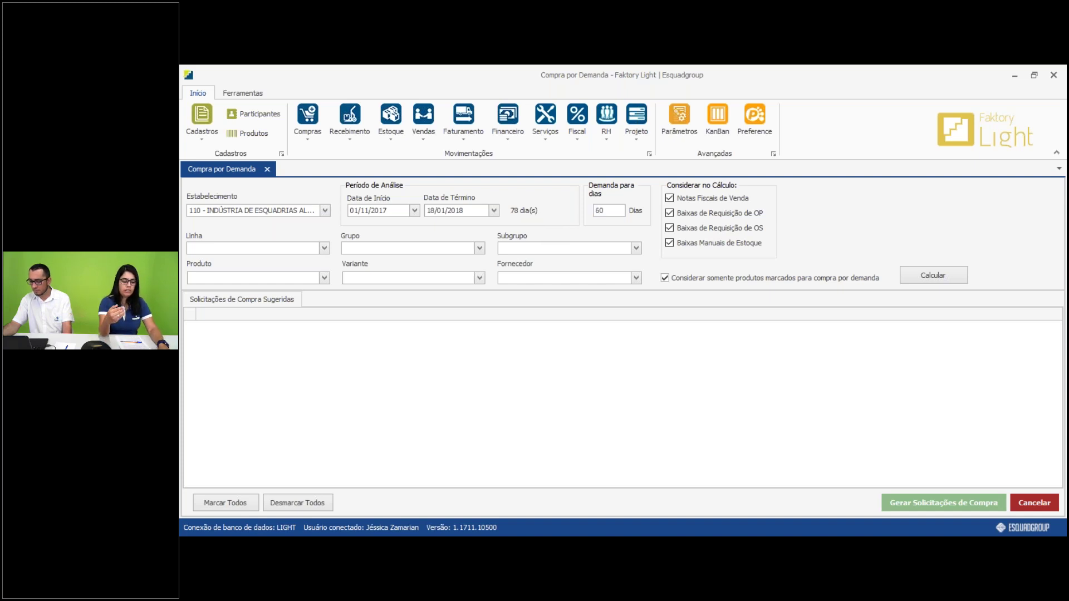
key(Tab)
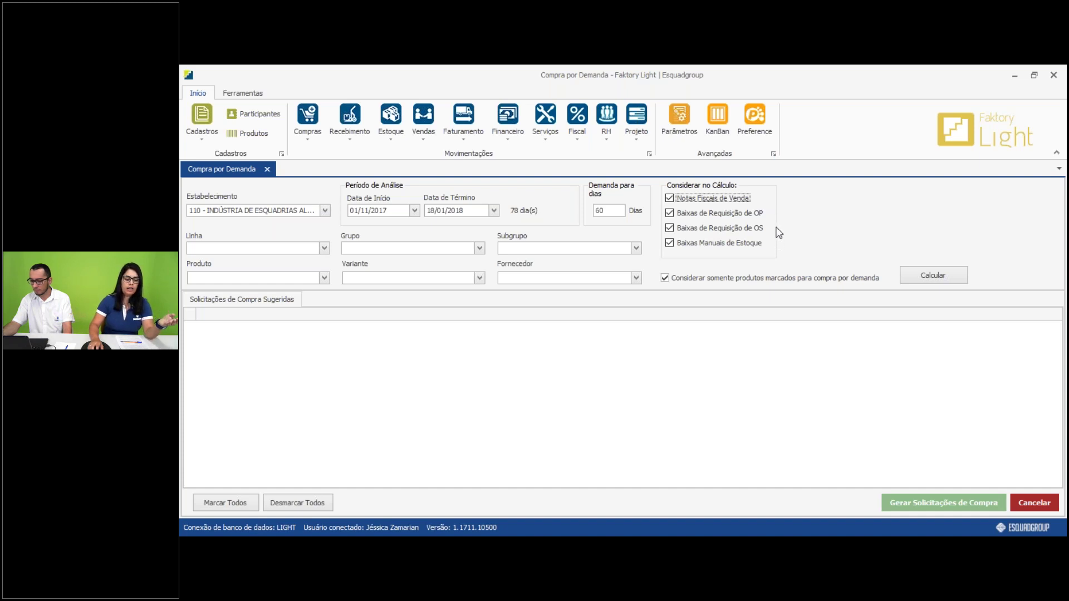
Exclude sales invoices, OP requisitions, OS requisitions and manual stock write-offs from the demand calculation.
click(670, 198)
click(671, 215)
click(670, 228)
click(670, 244)
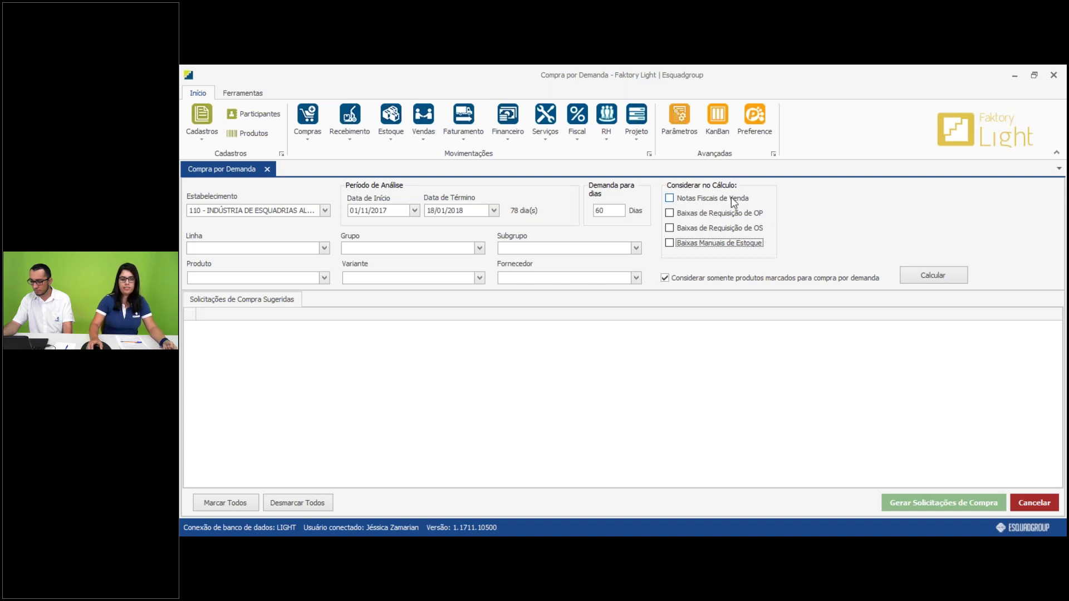
Re-enable Notas Fiscais de Venda, Baixas de Requisição de OP, Baixas de Requisição de OS and Baixas Manuais de Estoque, consulting the related stock functions.
click(674, 199)
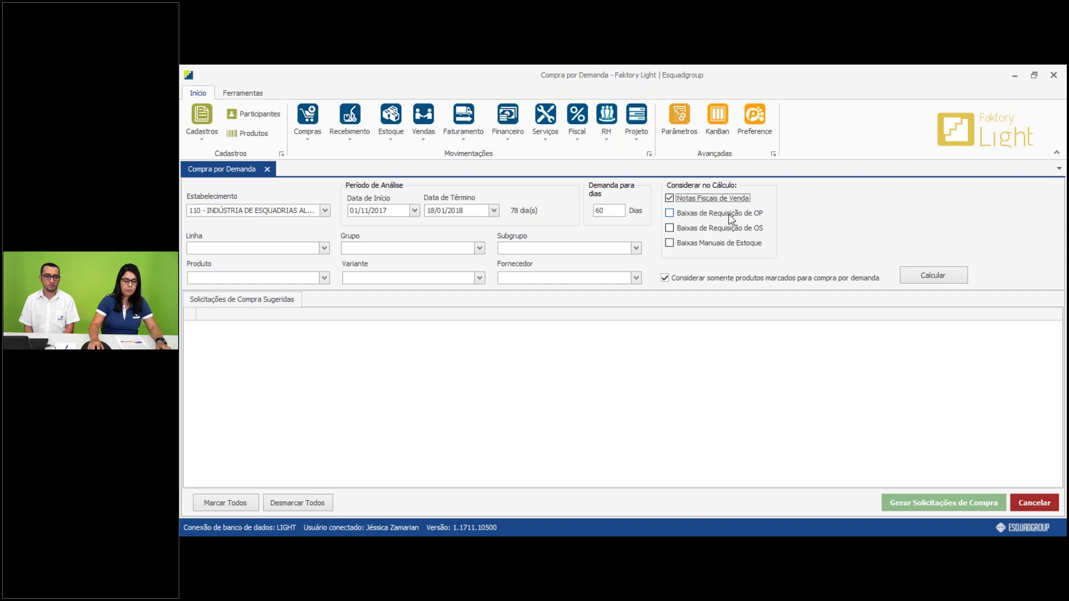
click(670, 216)
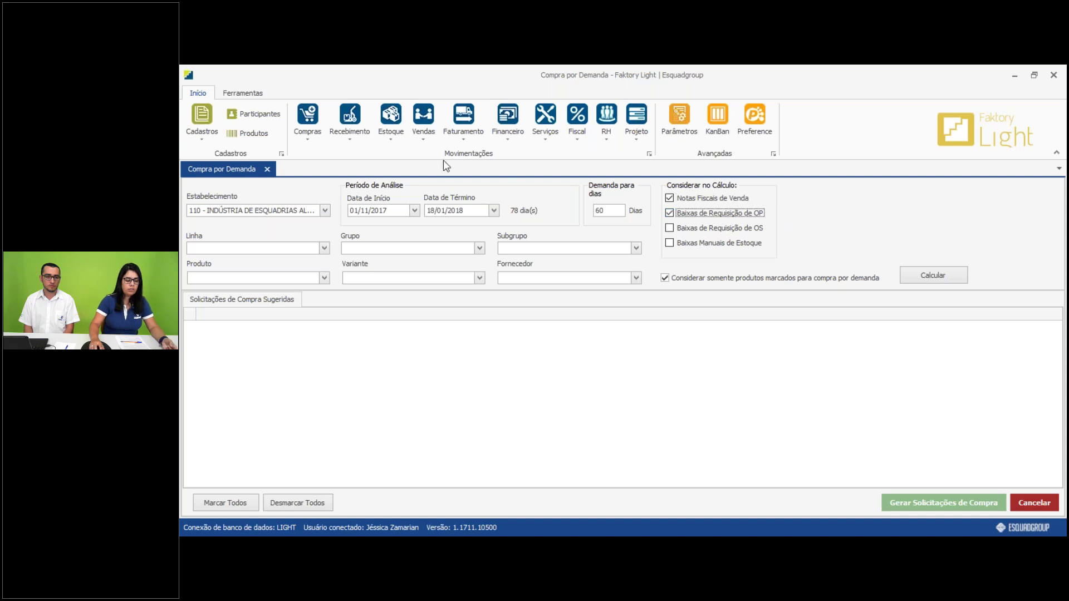
click(402, 139)
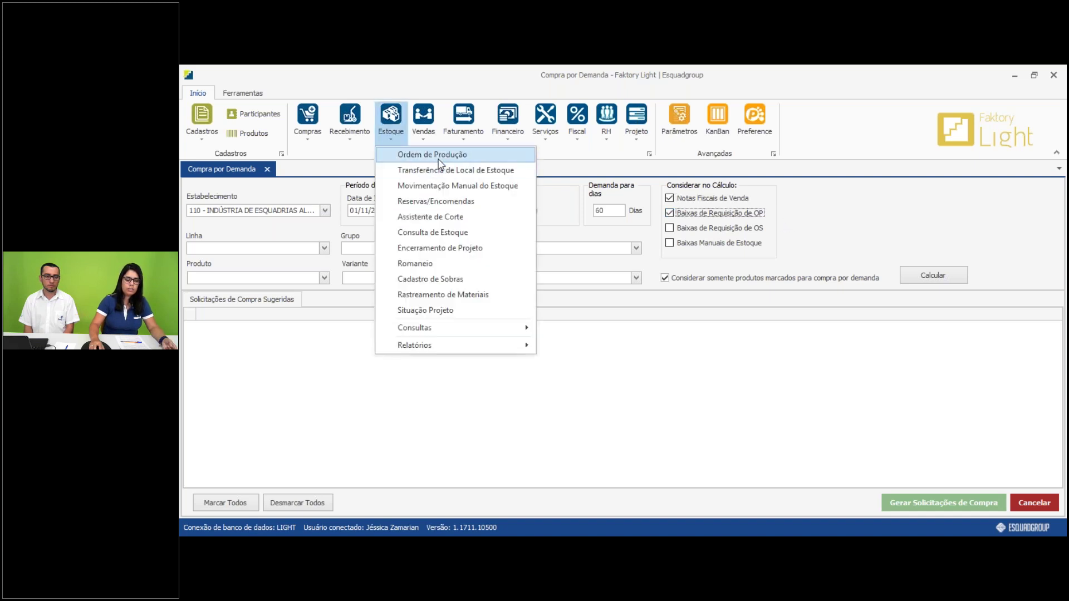
click(804, 221)
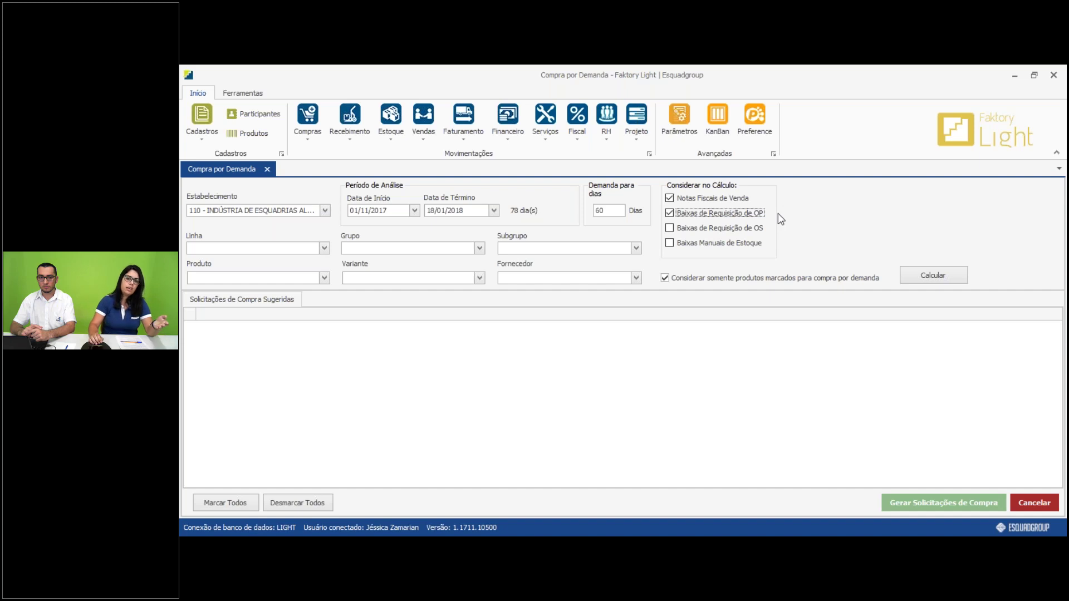
click(744, 229)
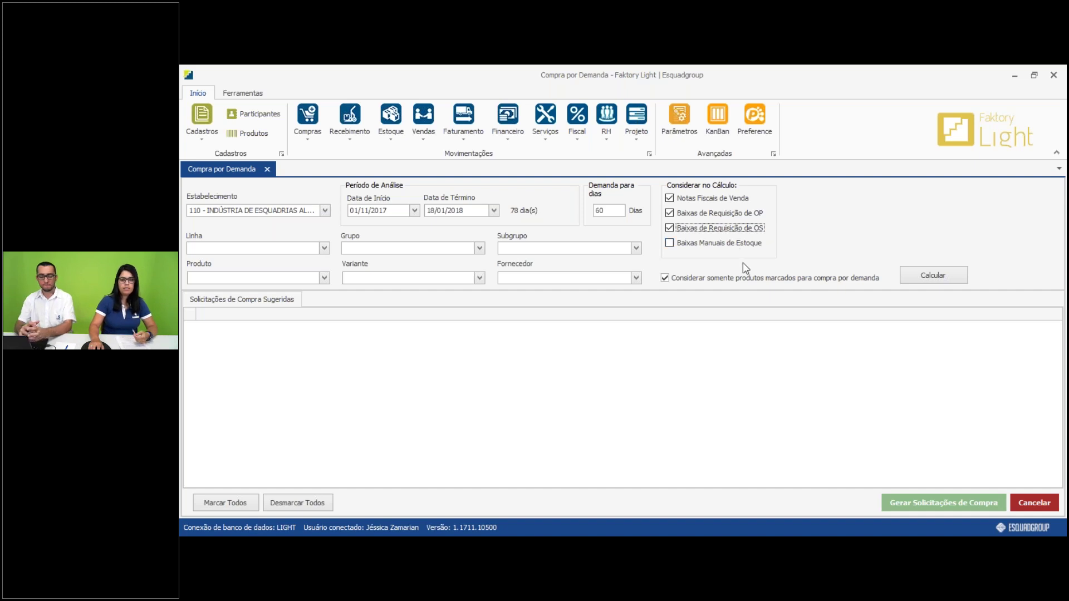
click(732, 243)
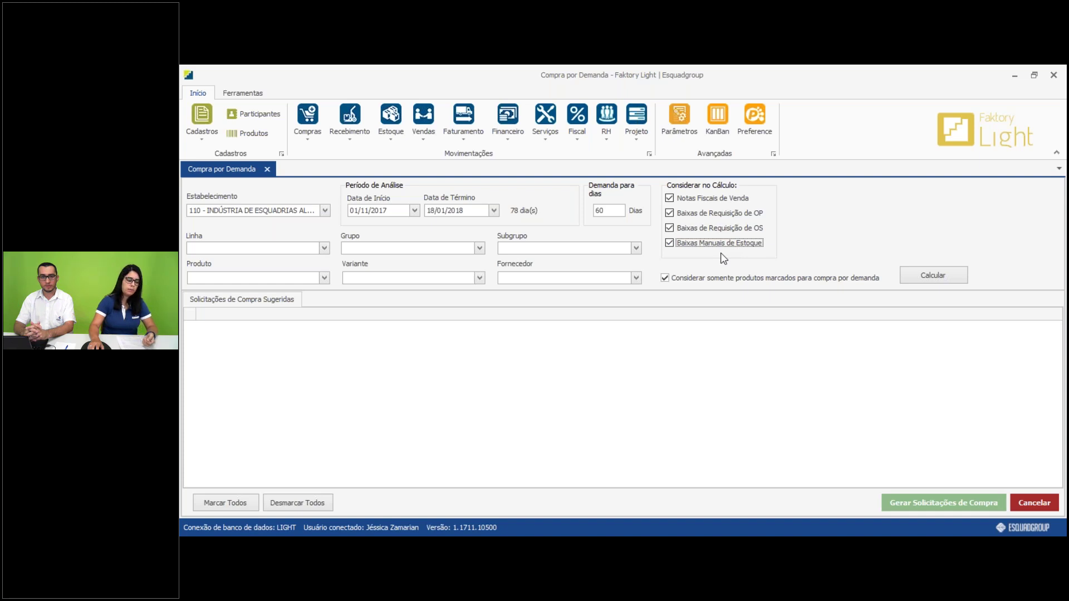
click(397, 131)
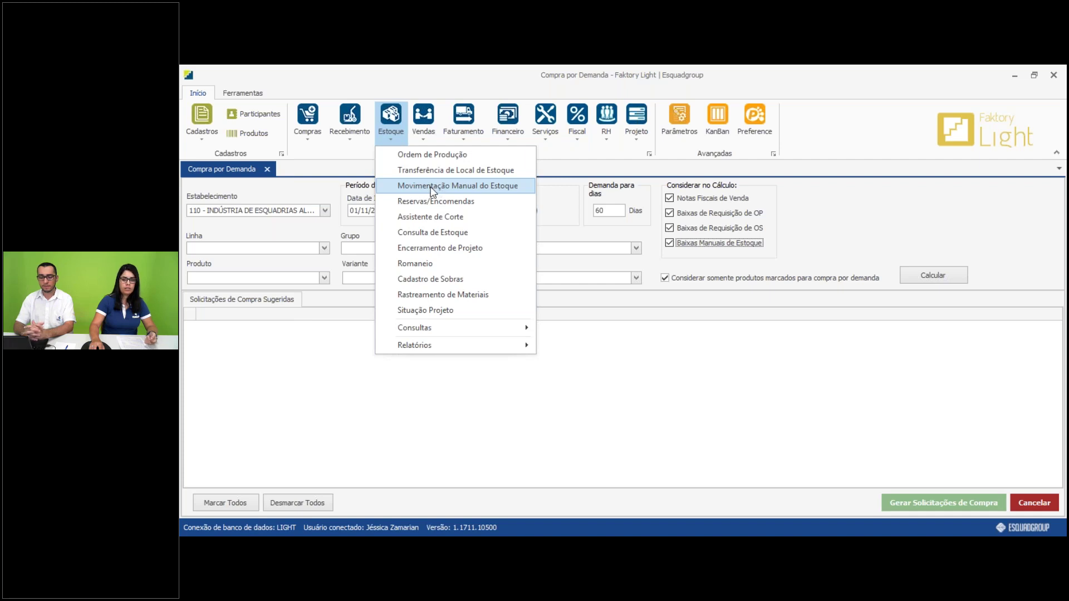
Examine the Linha, Grupo, Subgrupo, Produto, Variante and Fornecedor filters available for the demand calculation, leaving them empty.
click(790, 235)
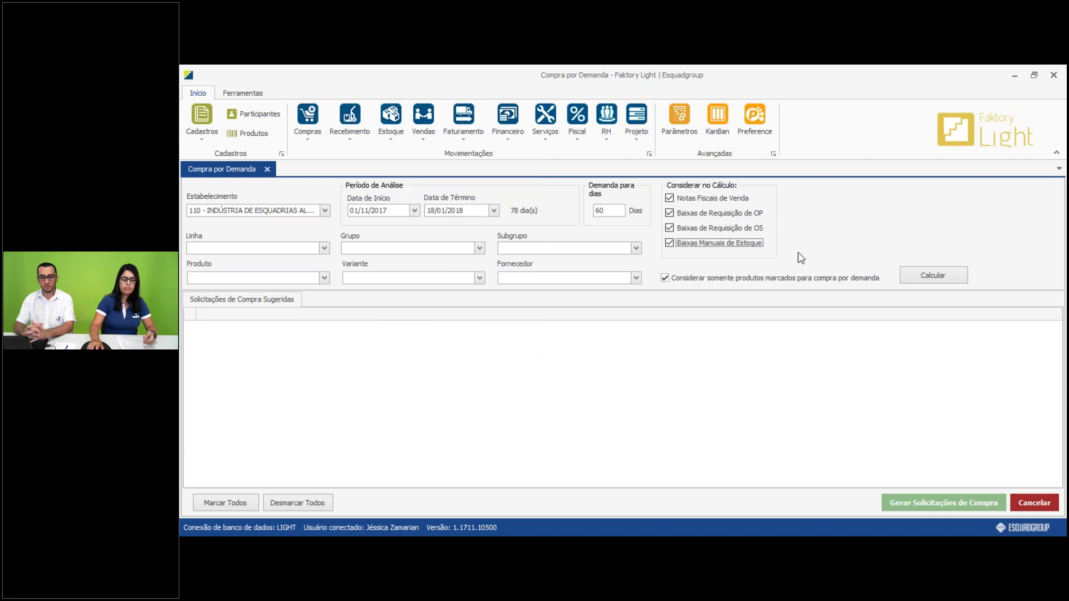
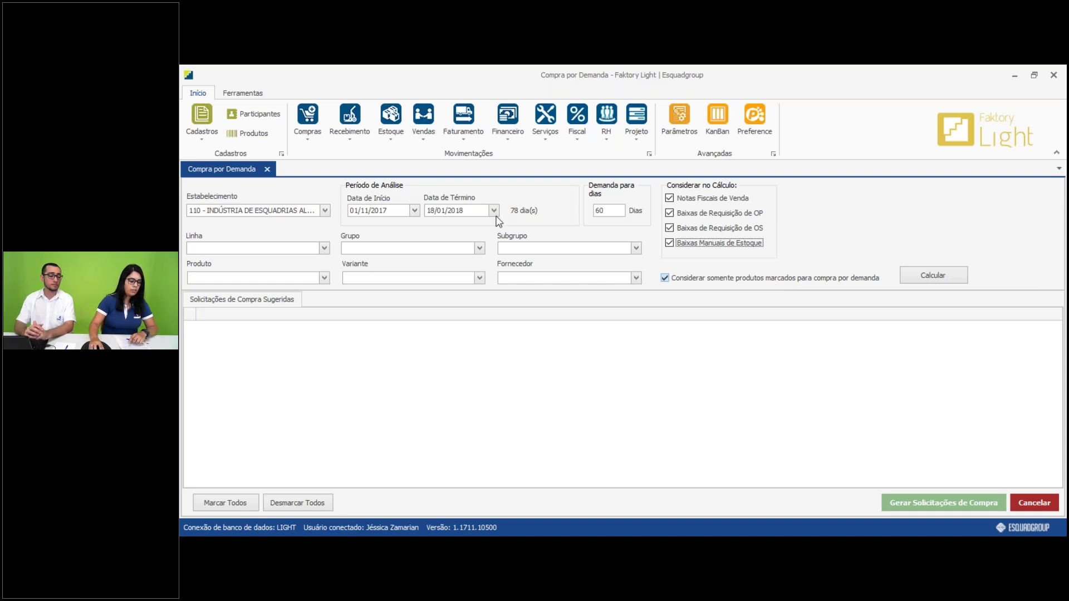
click(271, 250)
click(365, 251)
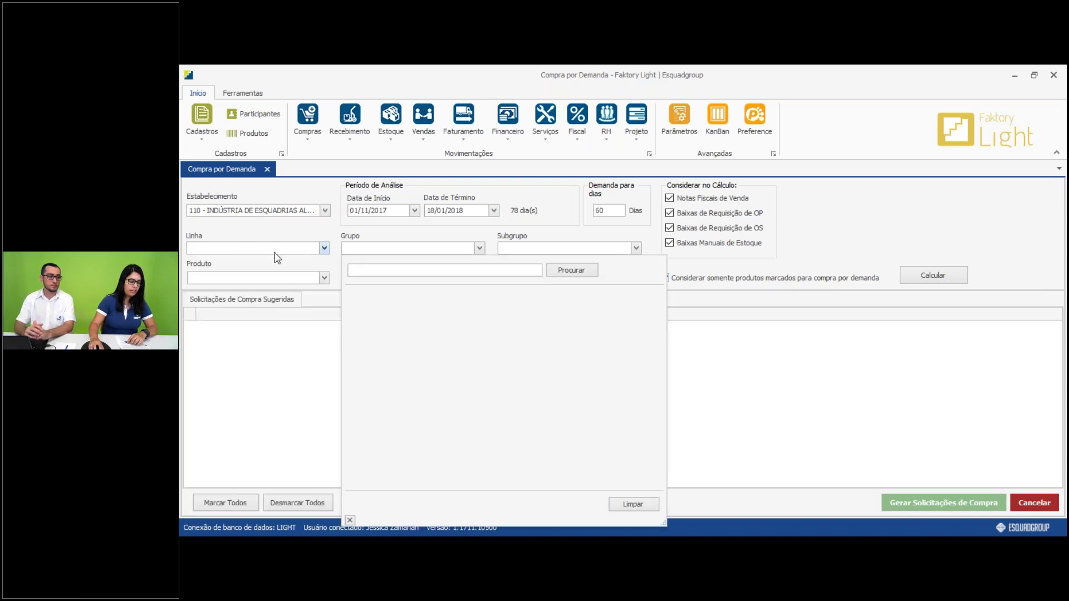
click(275, 252)
click(359, 249)
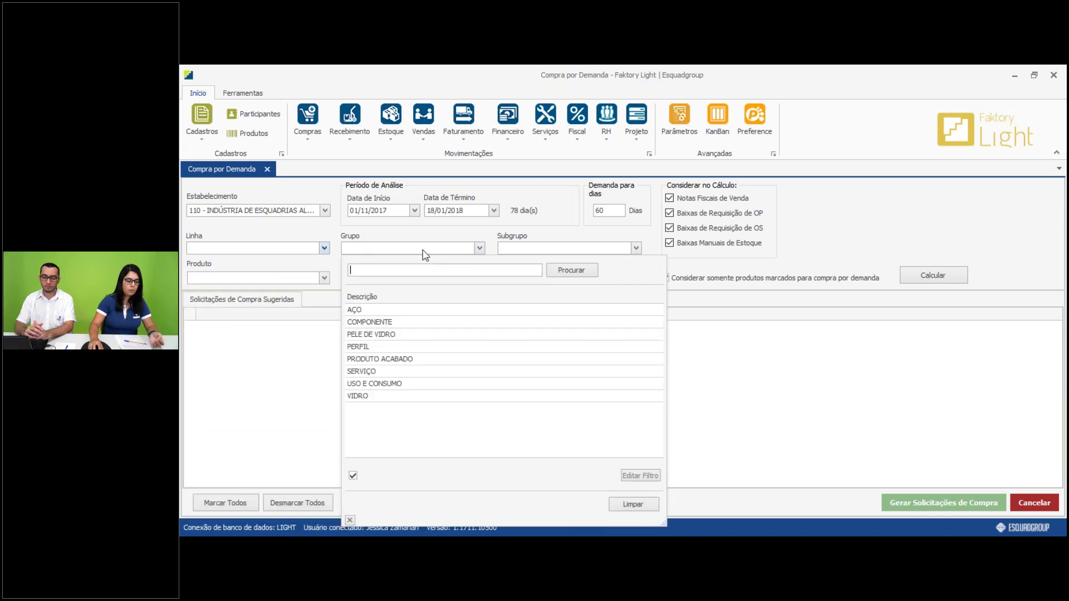
click(530, 251)
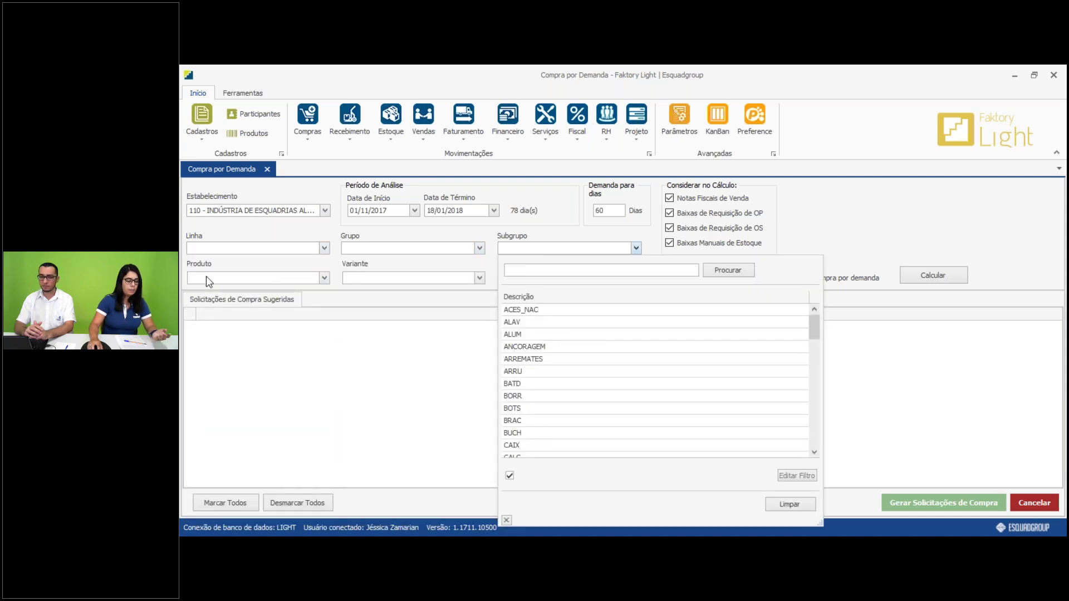
click(208, 279)
click(385, 281)
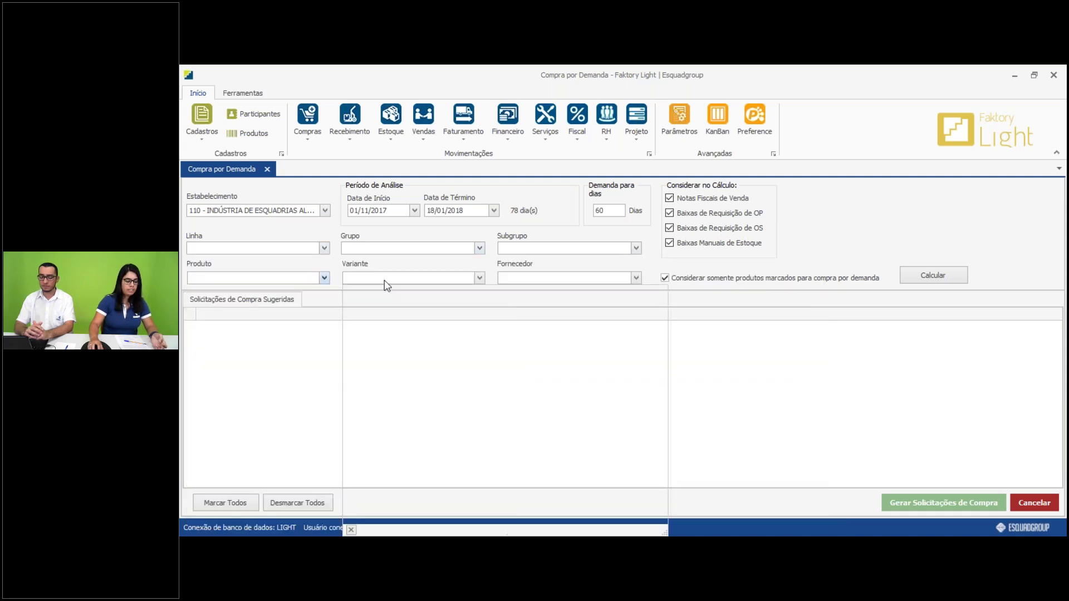
click(436, 239)
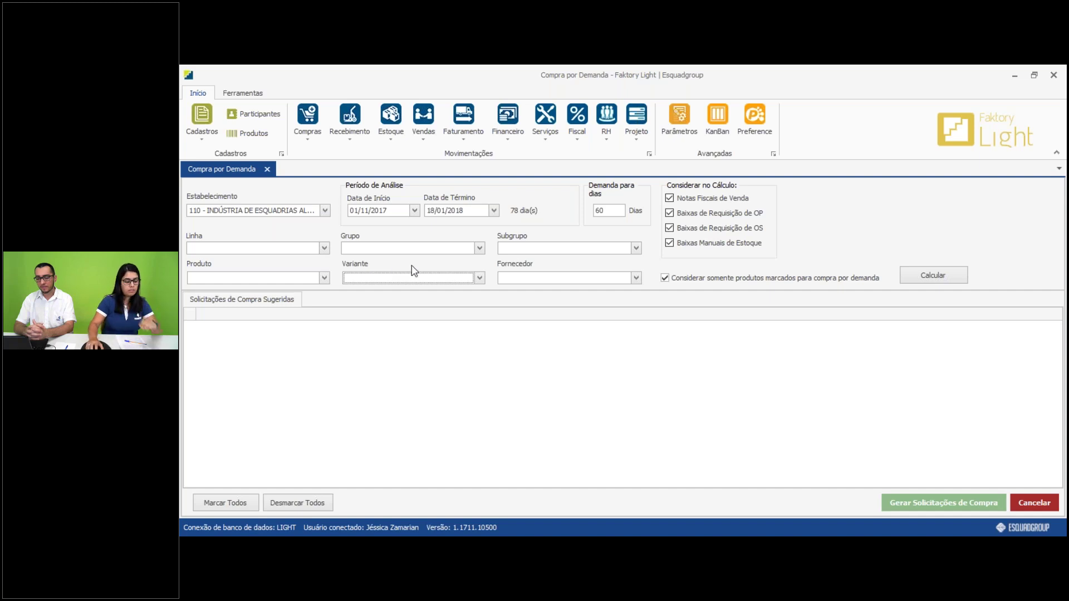
click(576, 279)
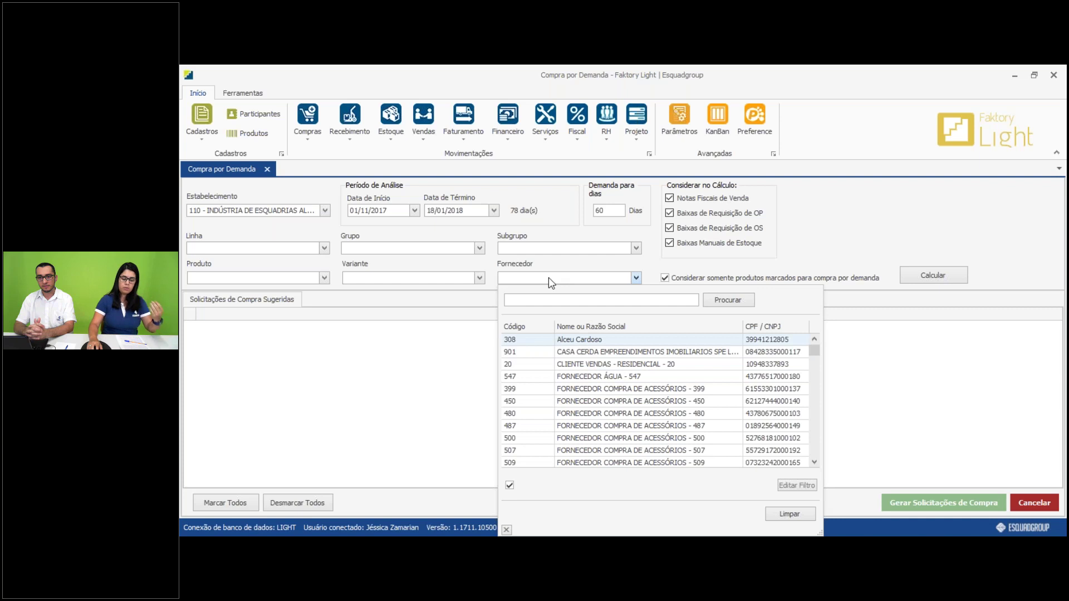
click(483, 291)
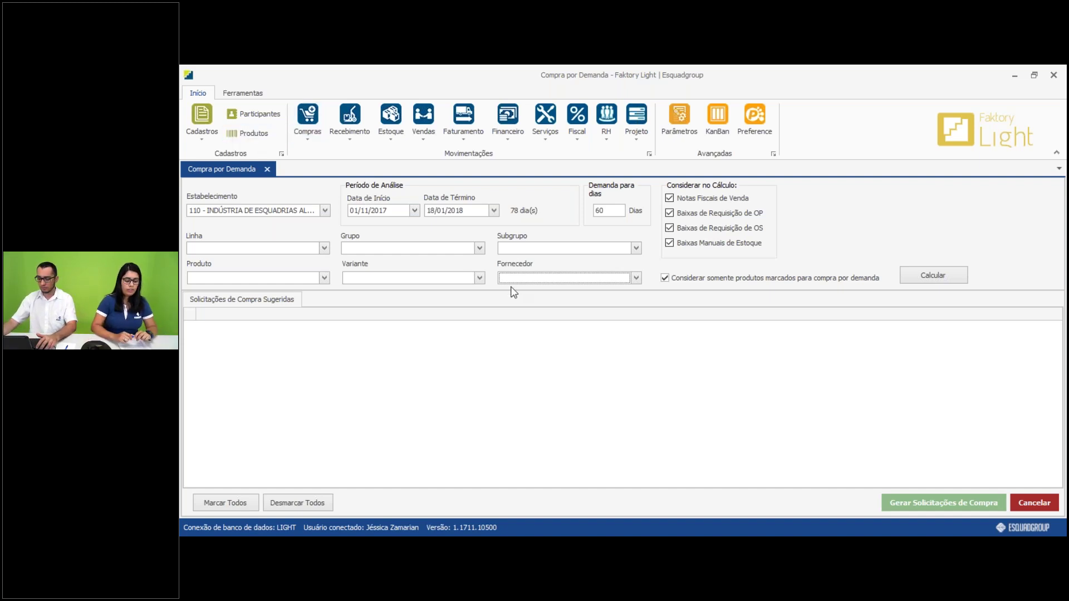
Search the product register for sil-730 and check the quotation supplier assigned to it, closing the record without saving.
text(sil-730)
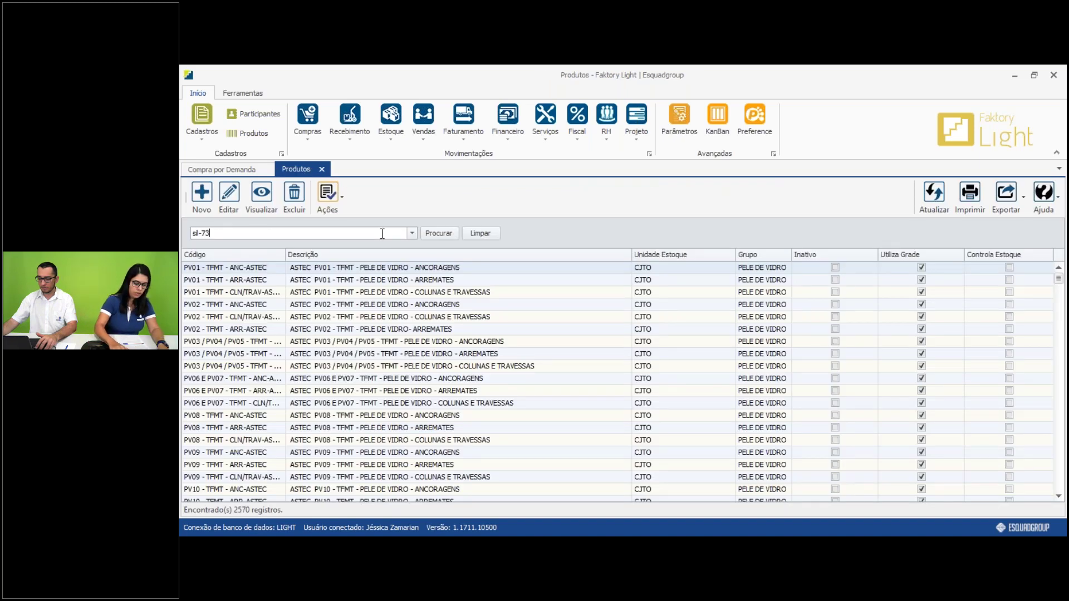
key(Return)
click(229, 195)
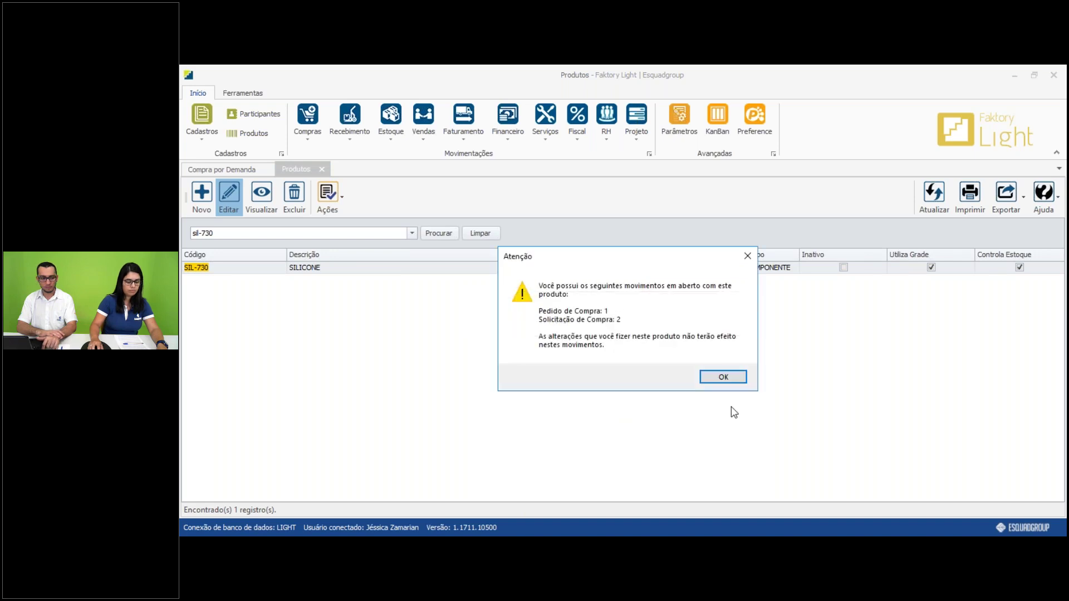
click(715, 382)
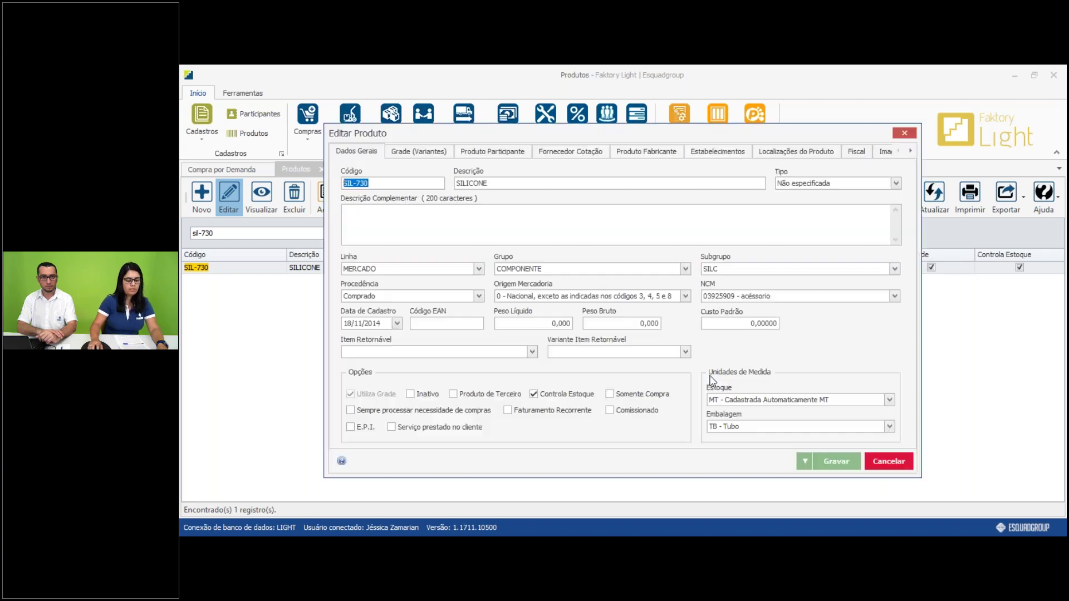
click(570, 154)
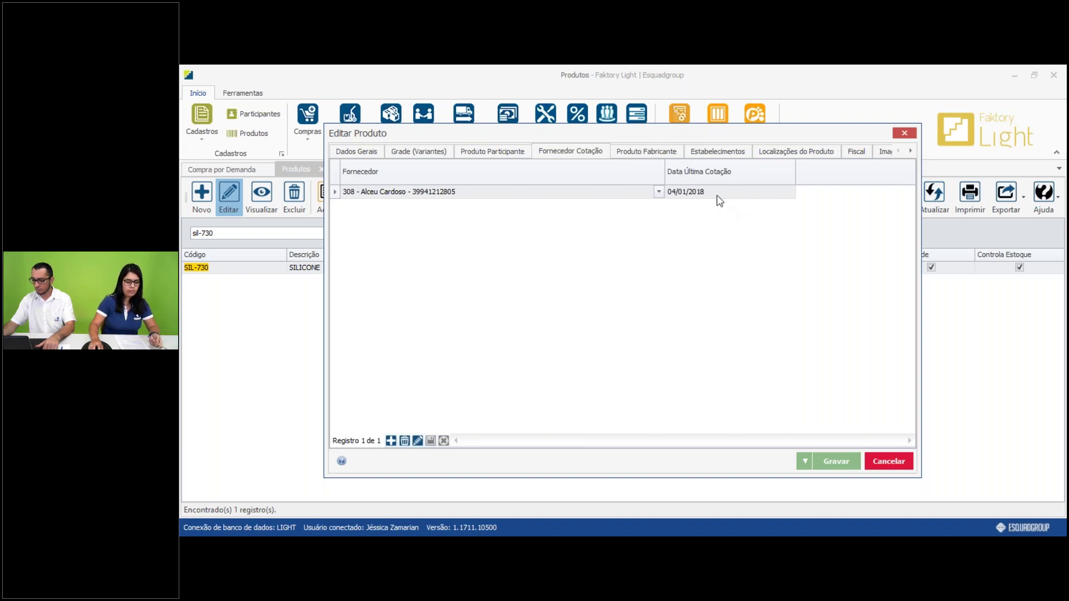
click(895, 462)
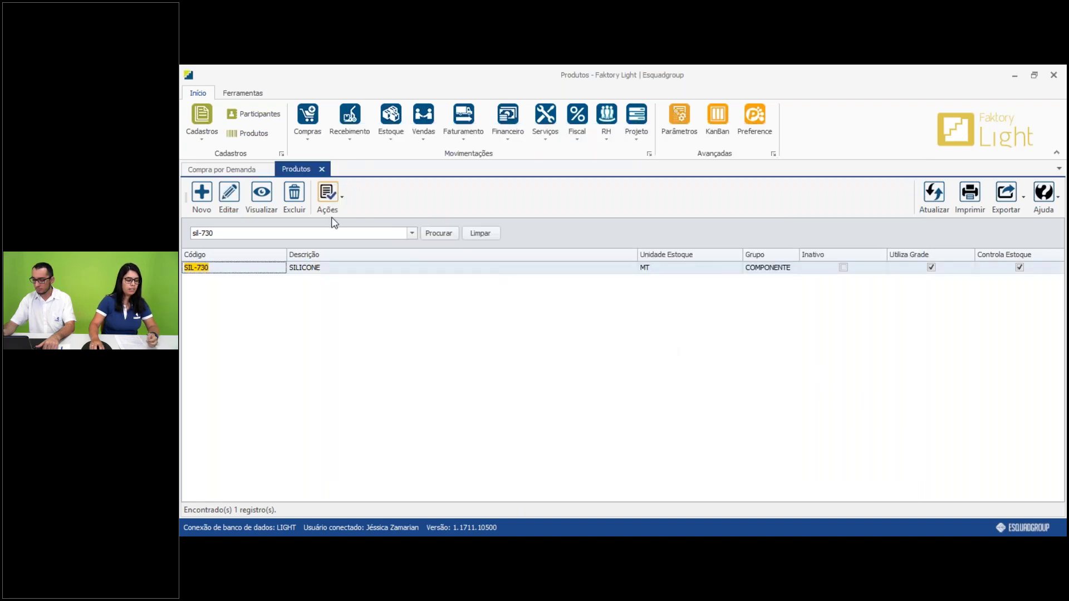
In Compra por Demanda, filter by the silicone's quotation supplier and calculate the suggested purchase requests.
click(232, 170)
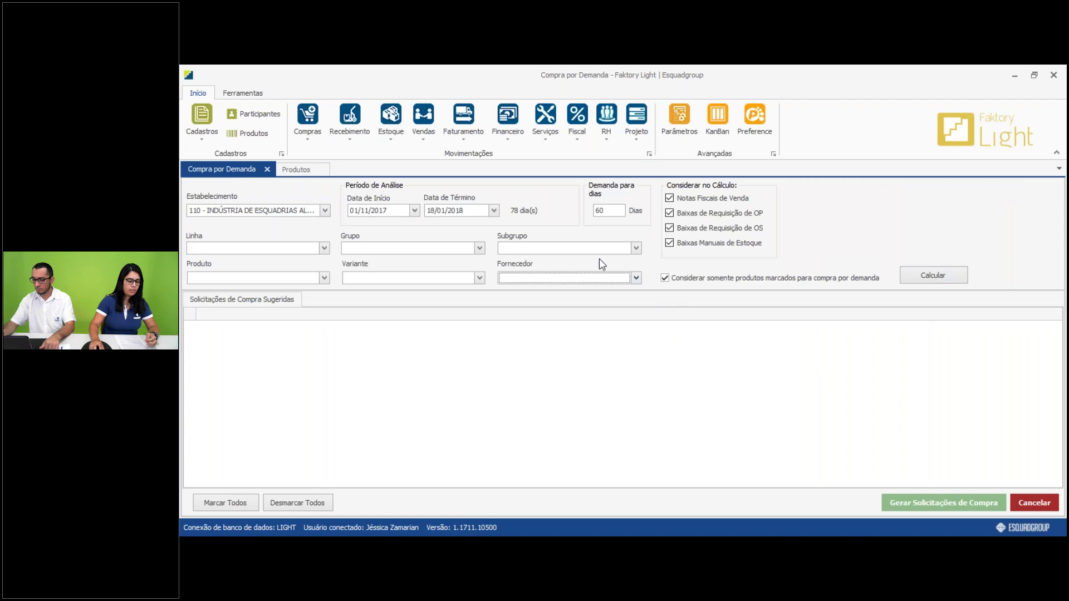
click(557, 278)
click(536, 342)
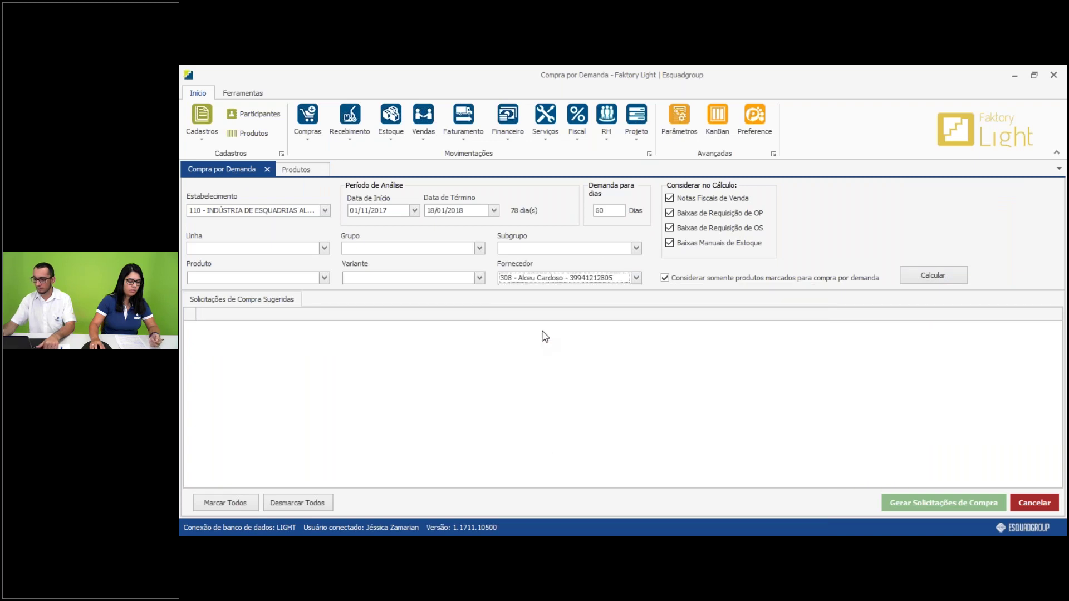
click(937, 276)
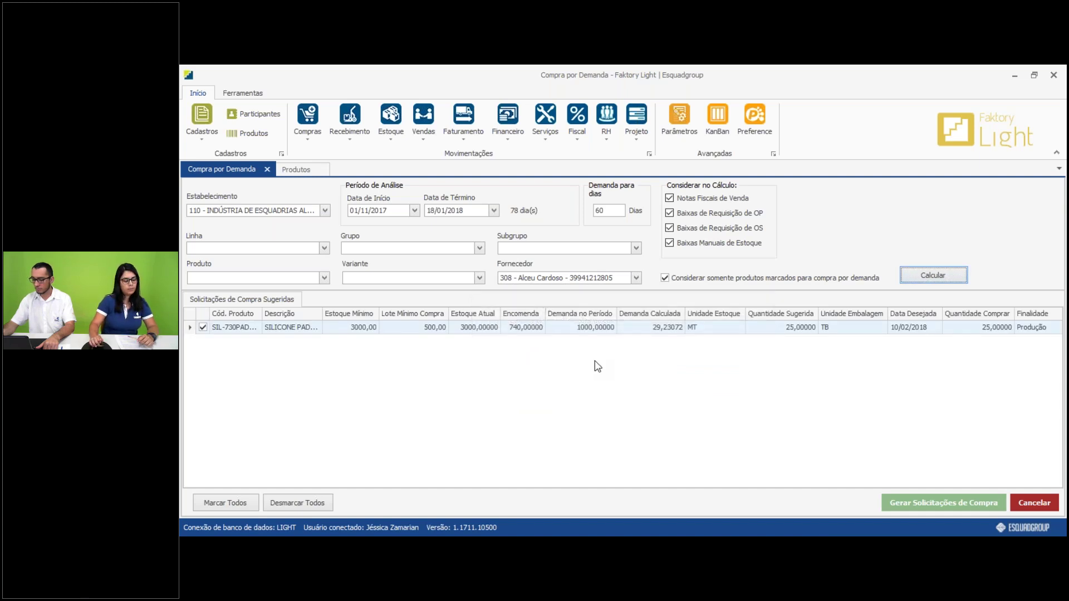
Recalculate the suggested purchase requests without a supplier filter and narrow the Descrição column in the results.
click(593, 280)
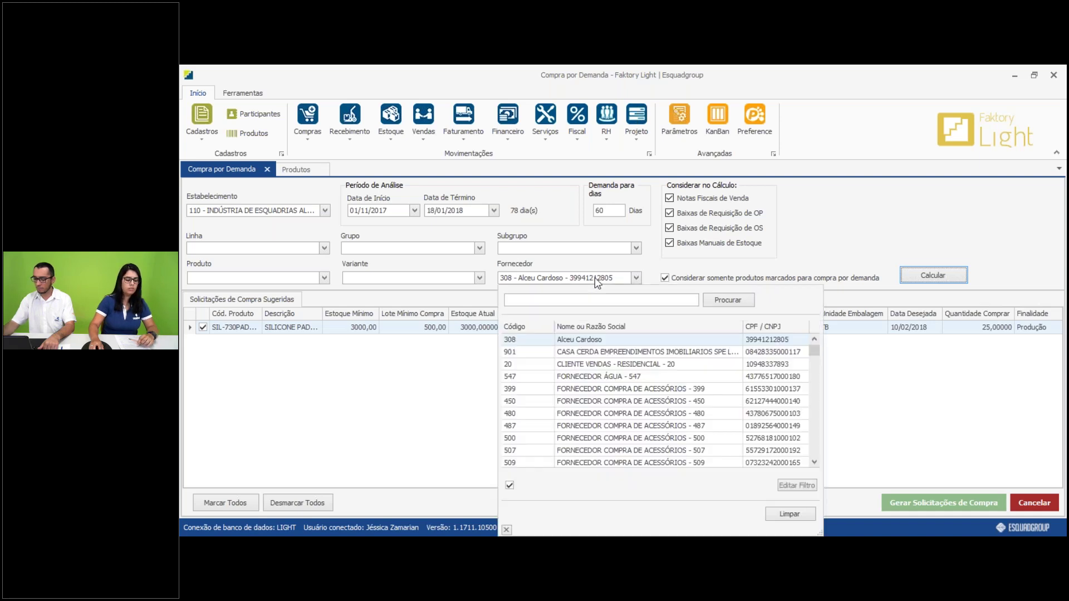
click(791, 515)
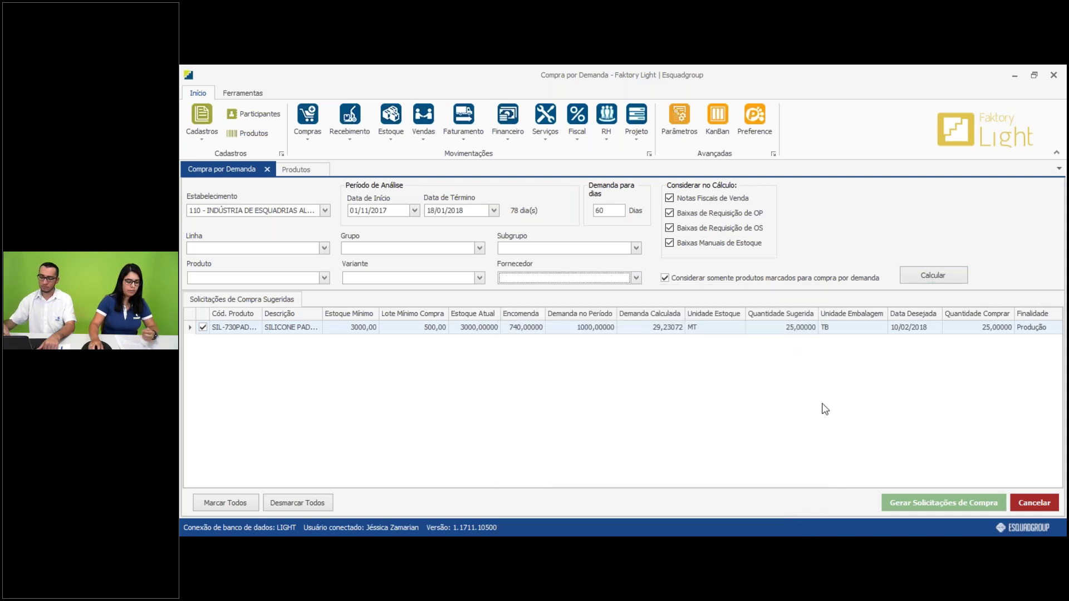
click(930, 279)
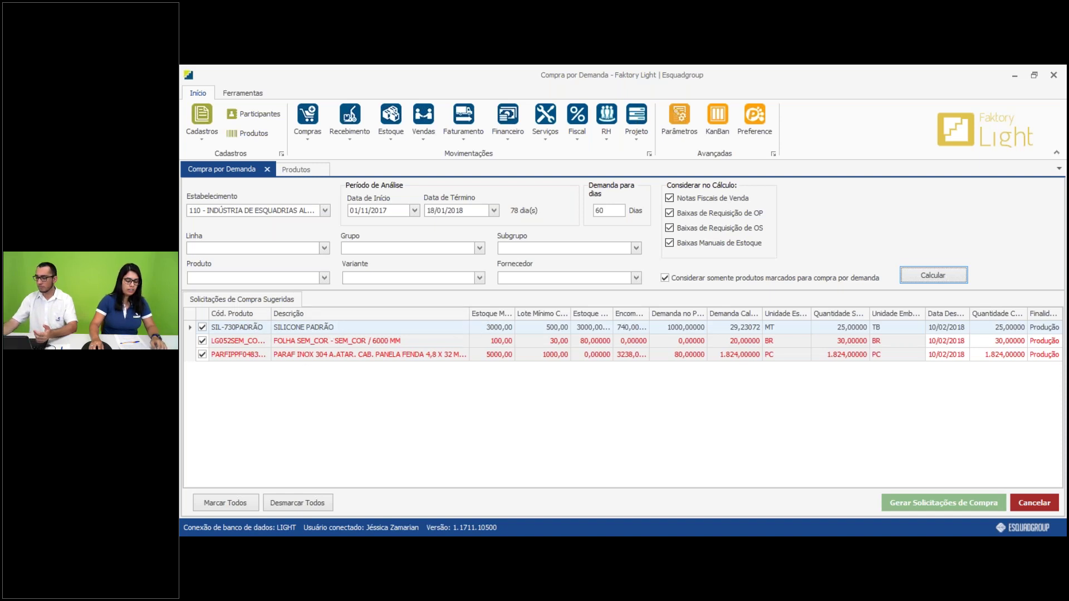
drag(470, 314, 348, 314)
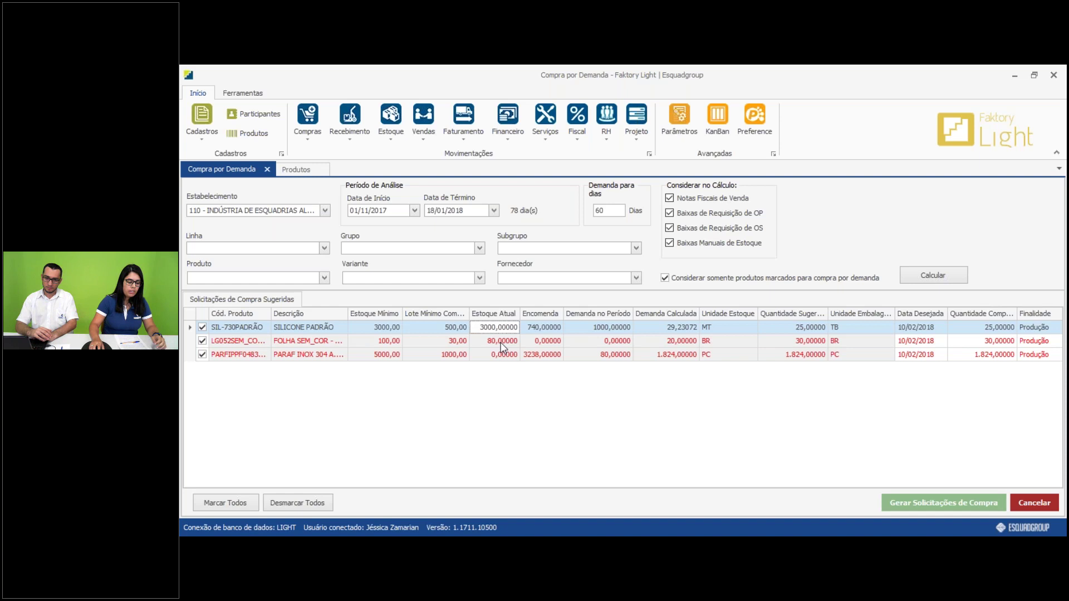
Examine the Encomenda, Demanda no Período, Demanda Calculada and unit values of the suggested items against the analysis period.
click(550, 329)
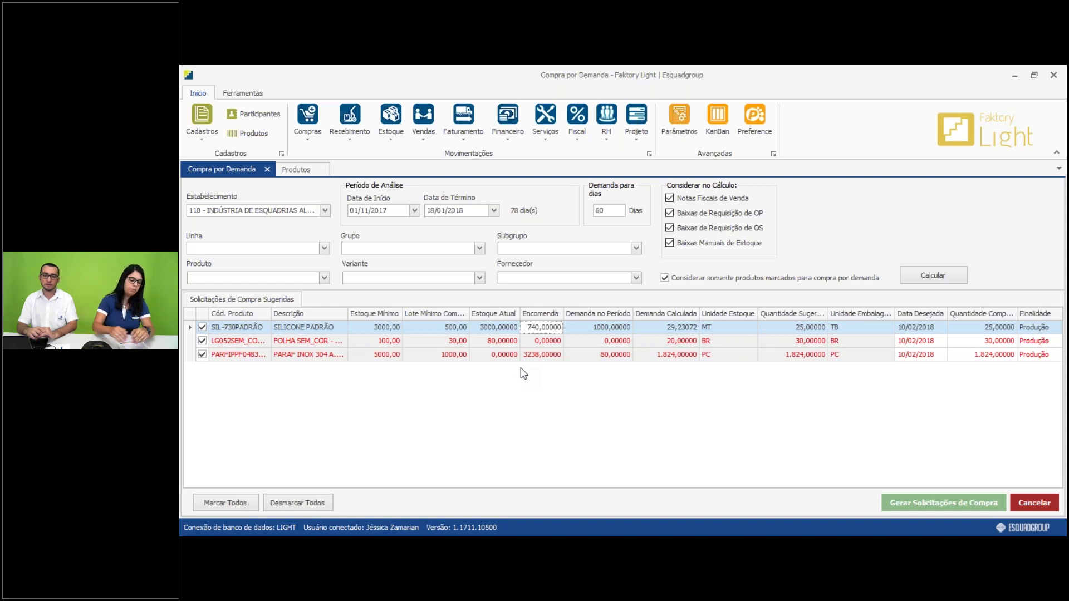
click(623, 329)
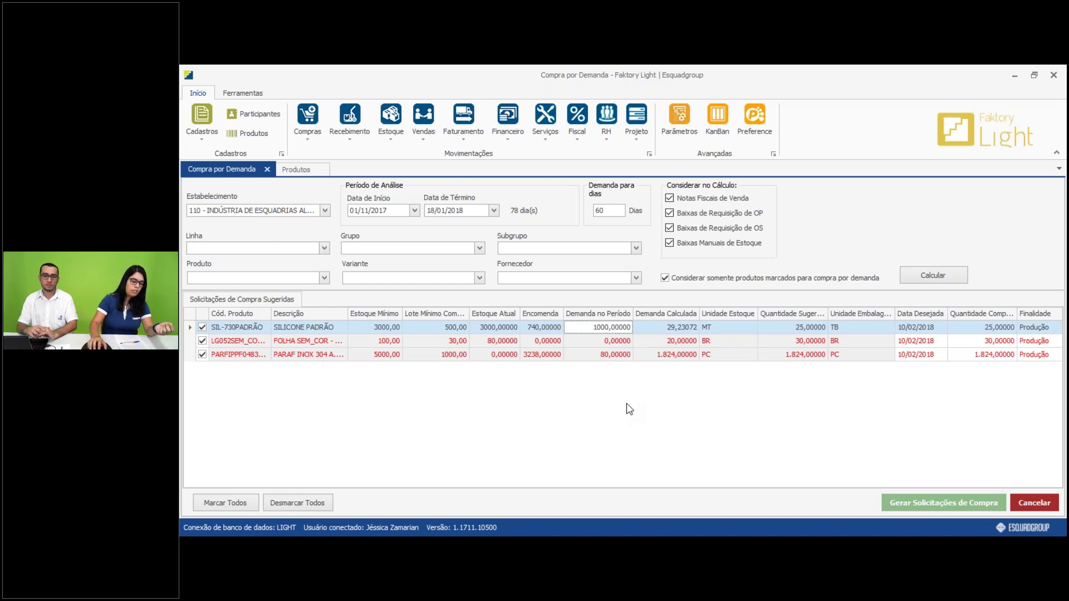
drag(401, 211, 338, 210)
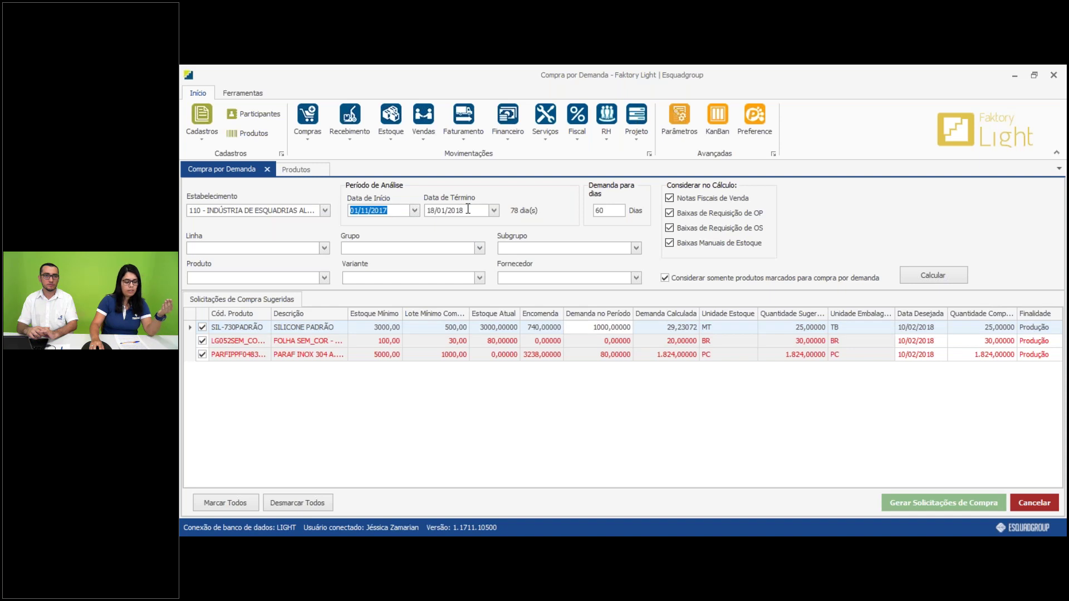
drag(468, 210, 428, 211)
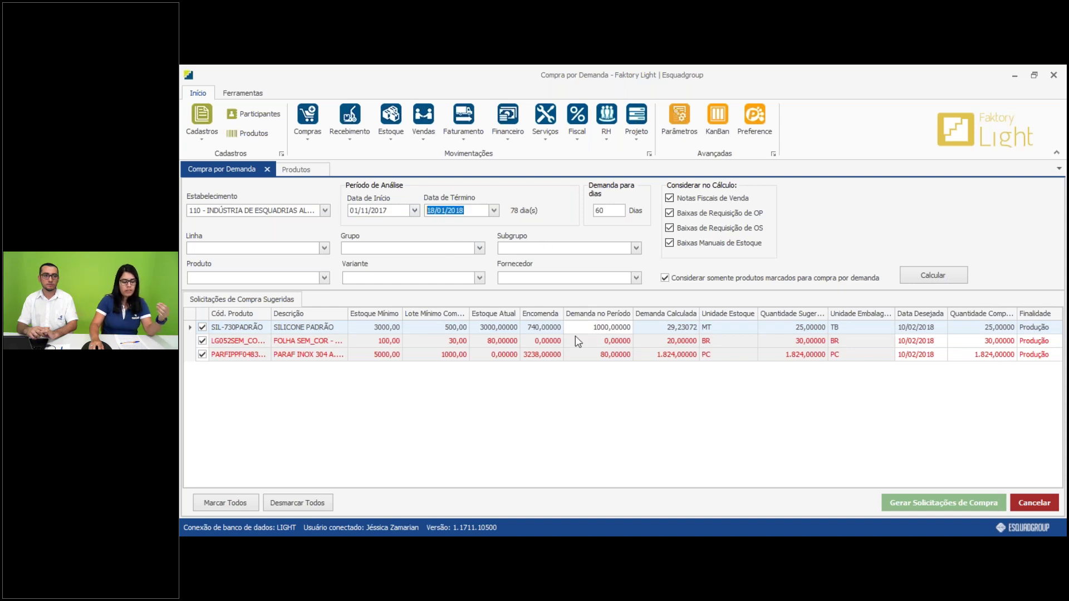
click(613, 329)
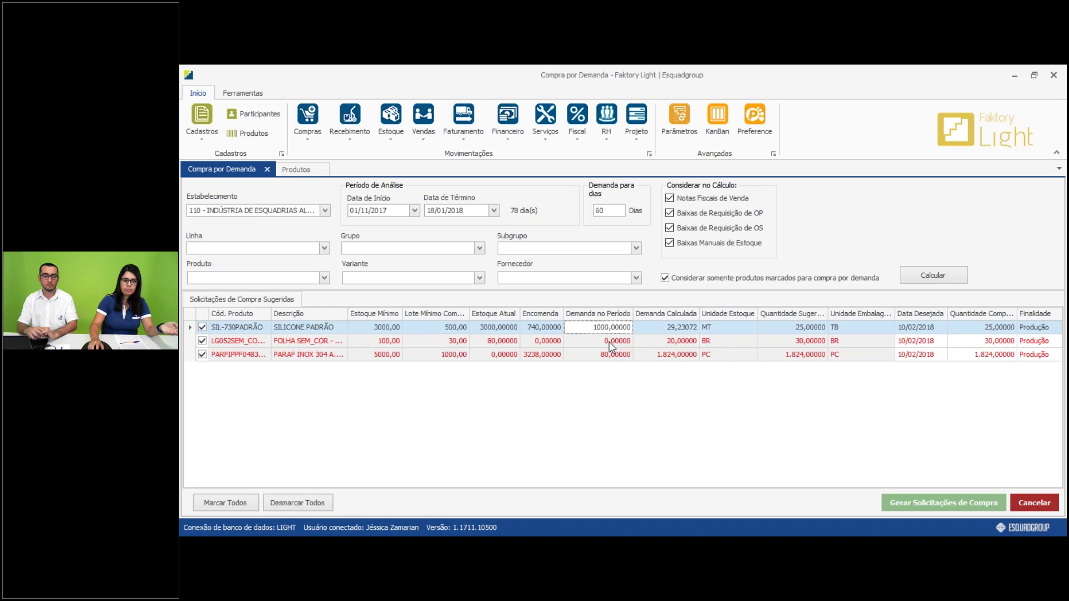
click(616, 356)
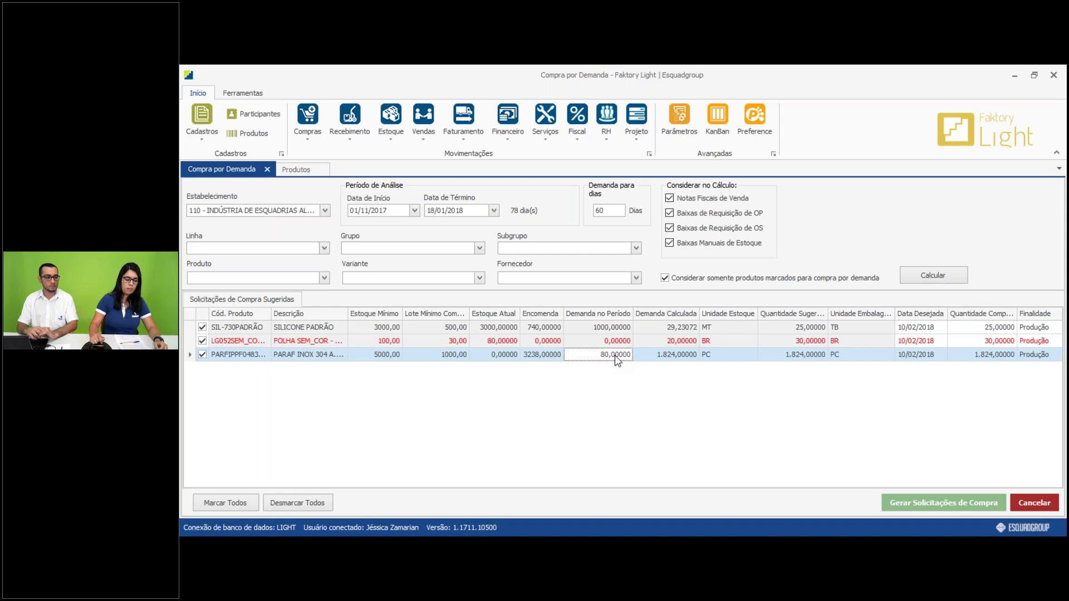
click(664, 328)
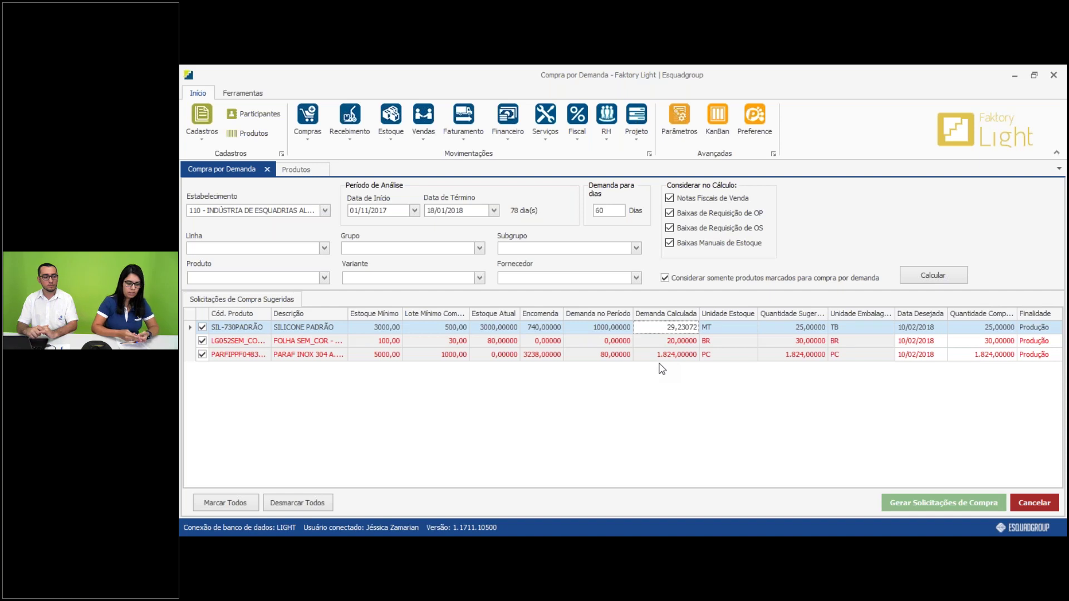
click(719, 328)
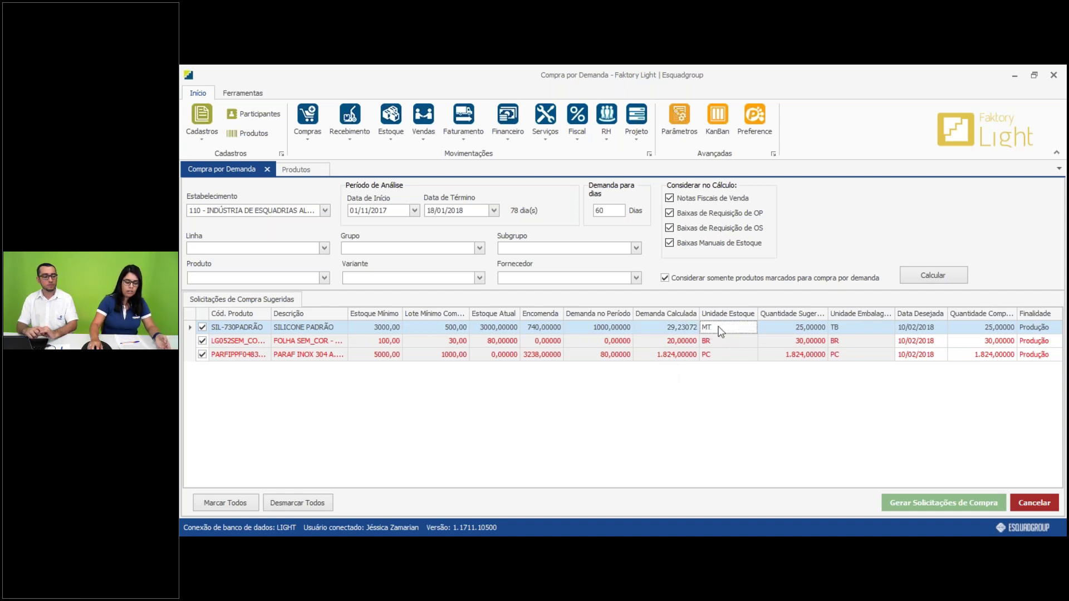
click(842, 329)
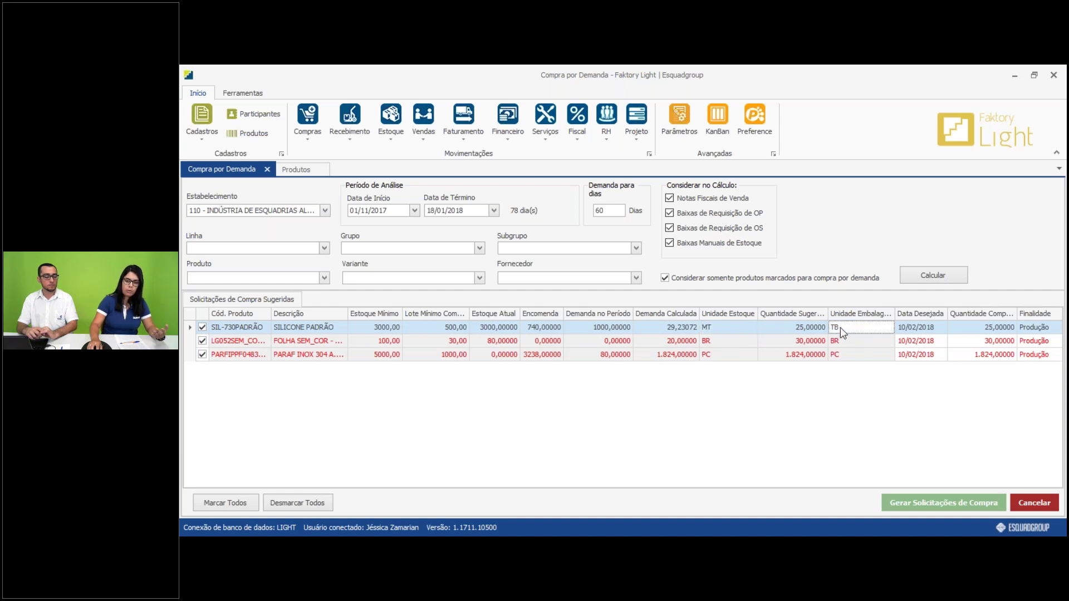
Change the Data Desejada of SIL-730PADRÃO to 09/02/2018 and set it back to 10/02/2018.
click(930, 330)
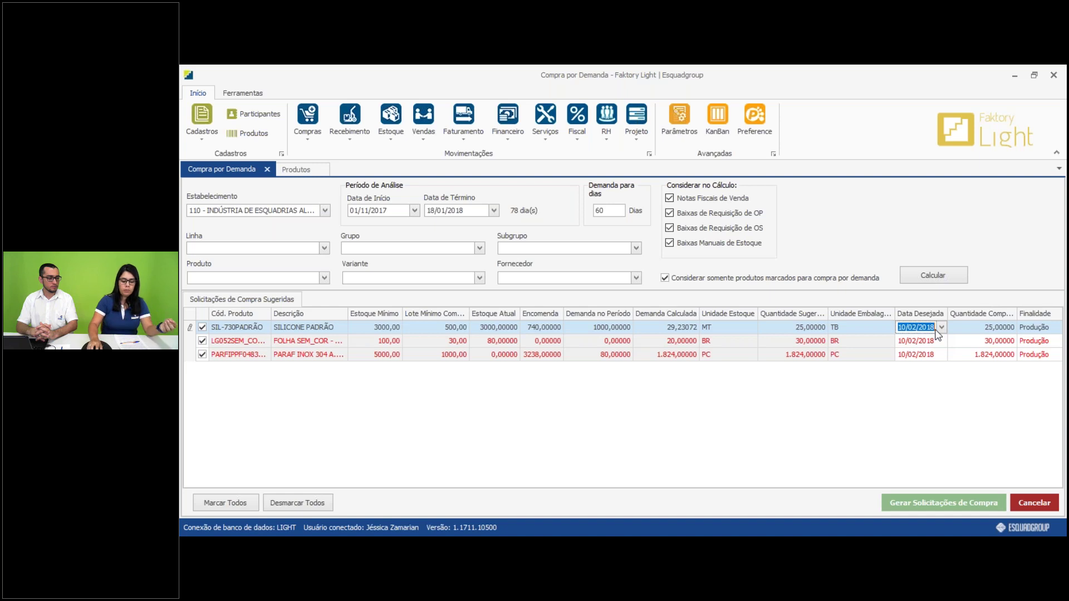
click(941, 327)
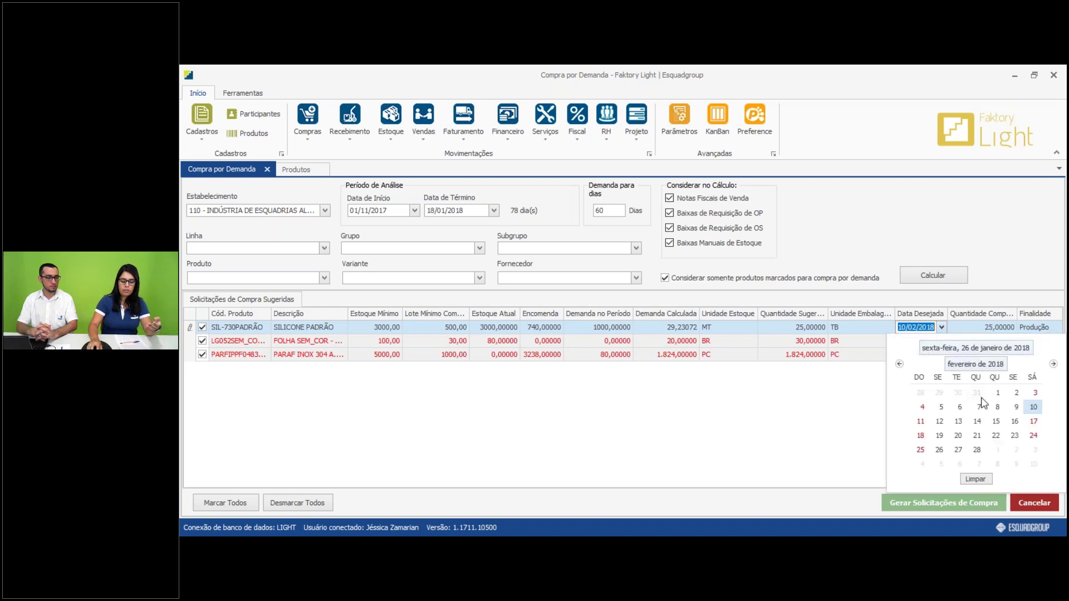
click(1010, 408)
click(941, 328)
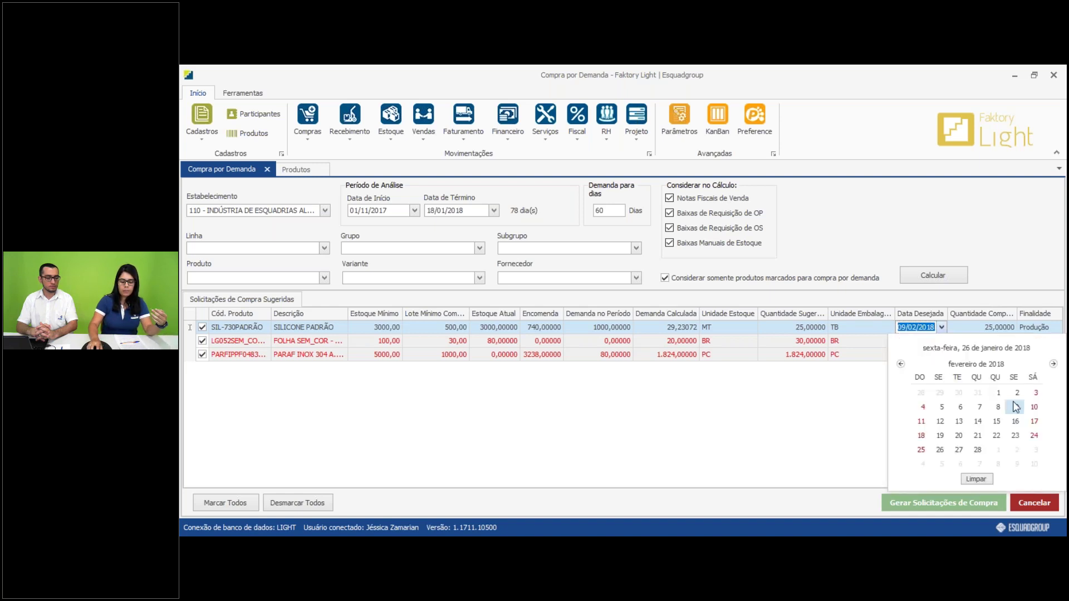
click(1033, 407)
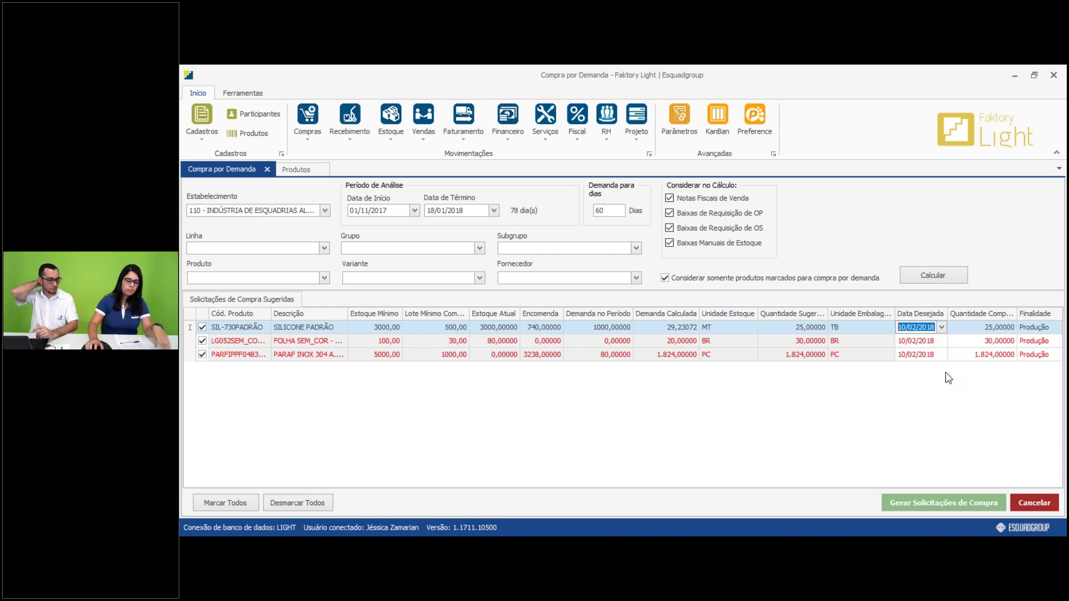
Set the purchase quantity of SIL-730PADRÃO to 30 in the suggested purchase requests.
click(968, 329)
click(985, 327)
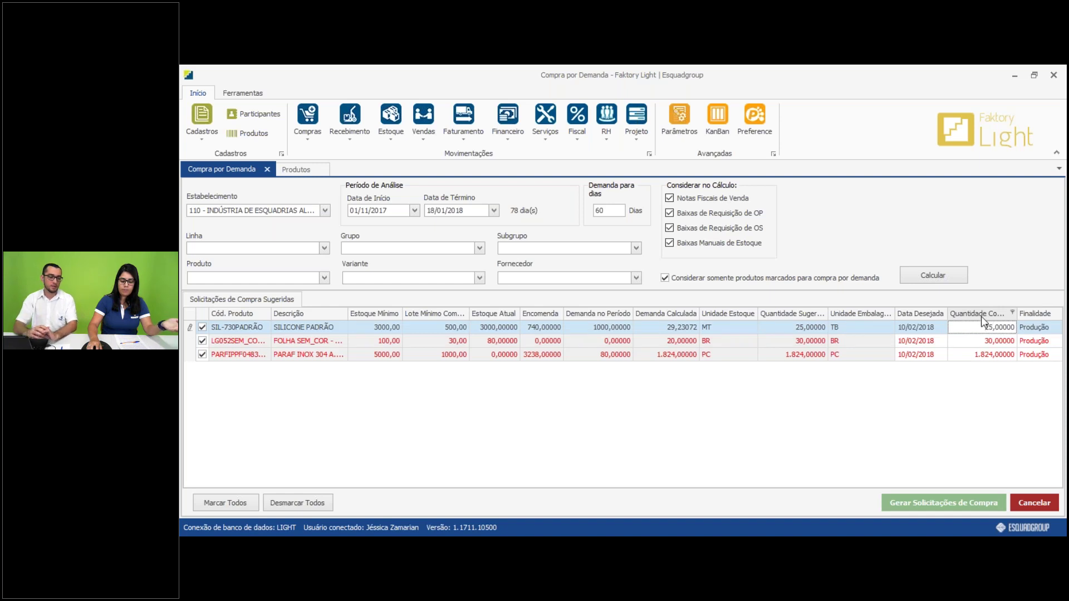
drag(983, 328, 1041, 330)
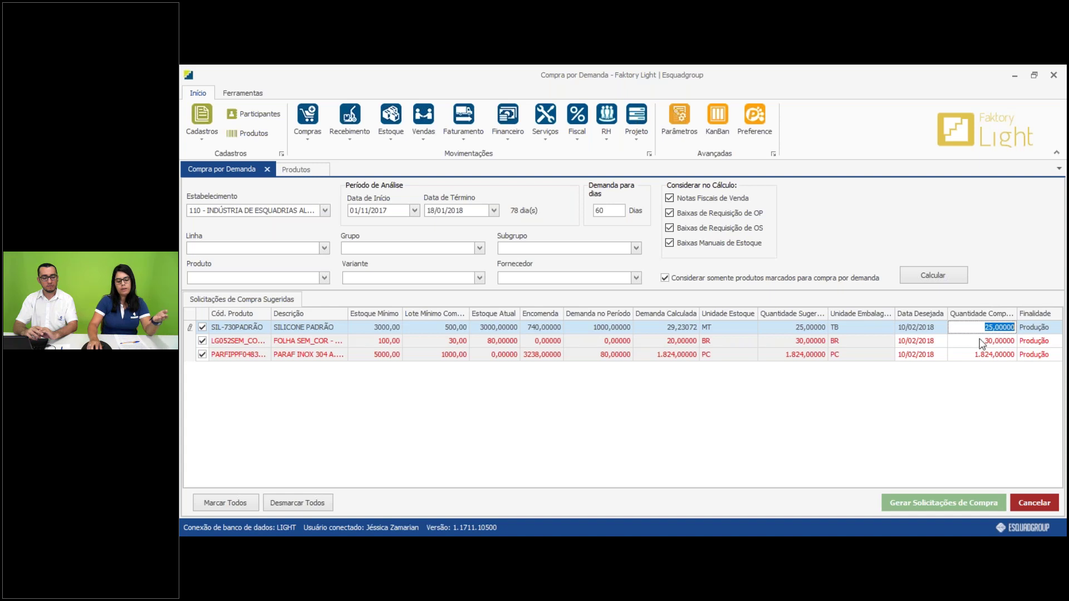
text(30)
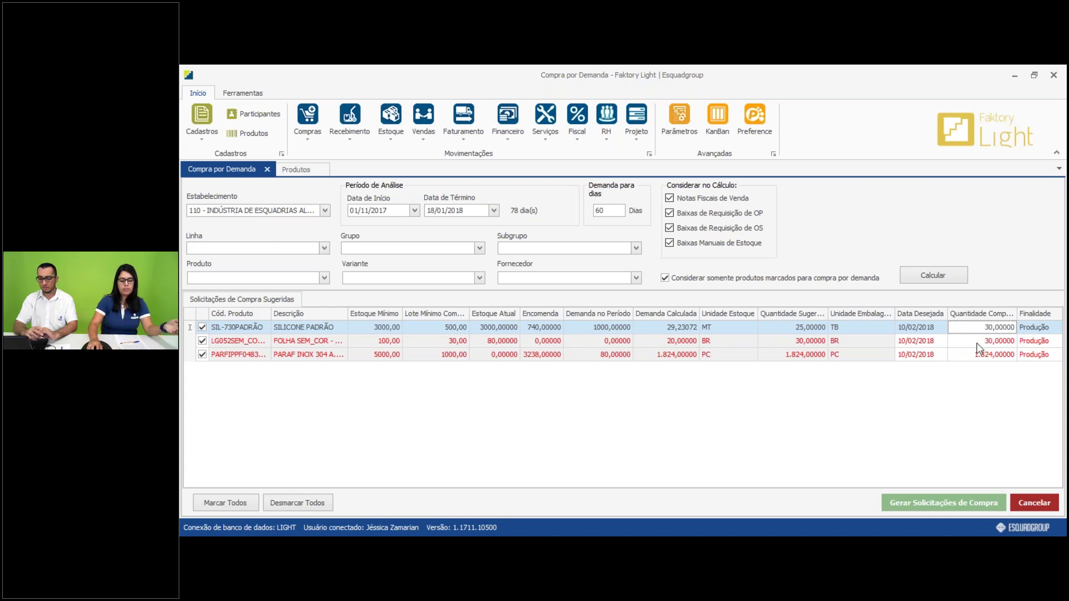
drag(986, 332, 1014, 333)
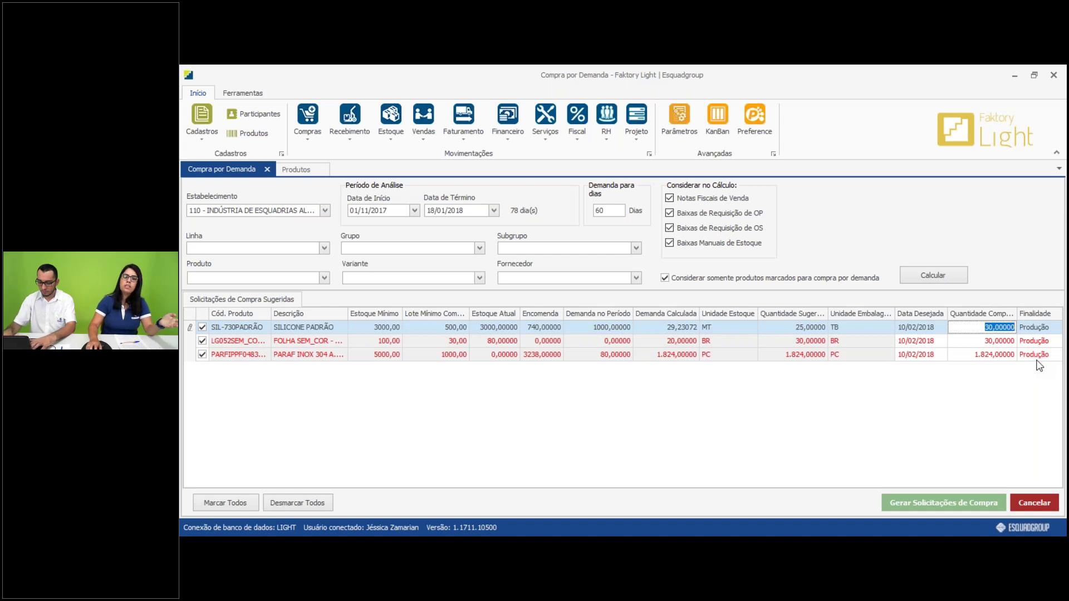
Recalculate the suggested purchase requests with the same analysis period and a 60-day demand.
click(988, 343)
click(940, 278)
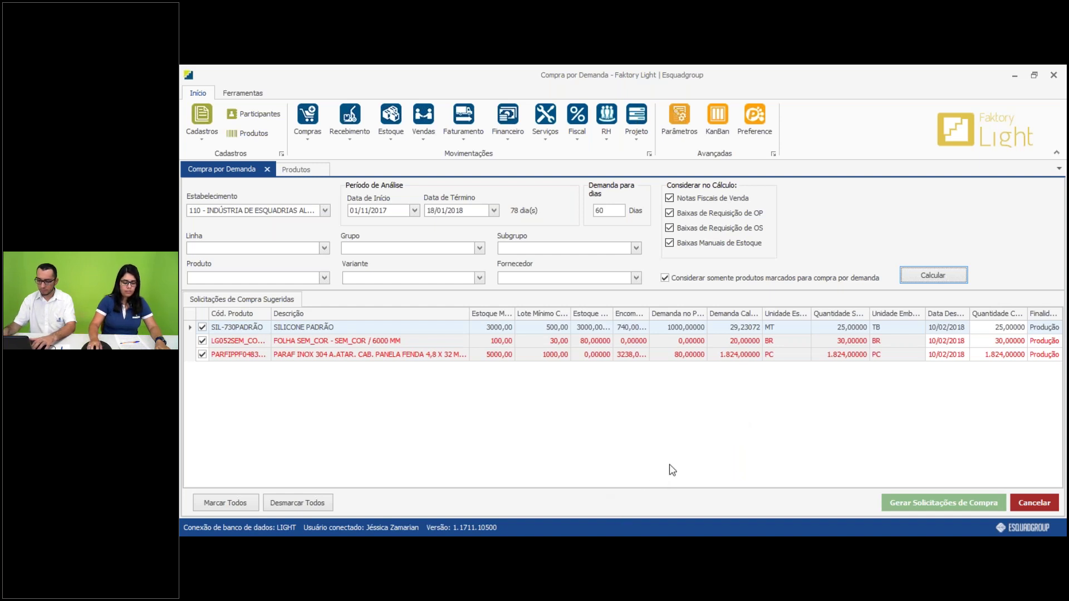
click(965, 280)
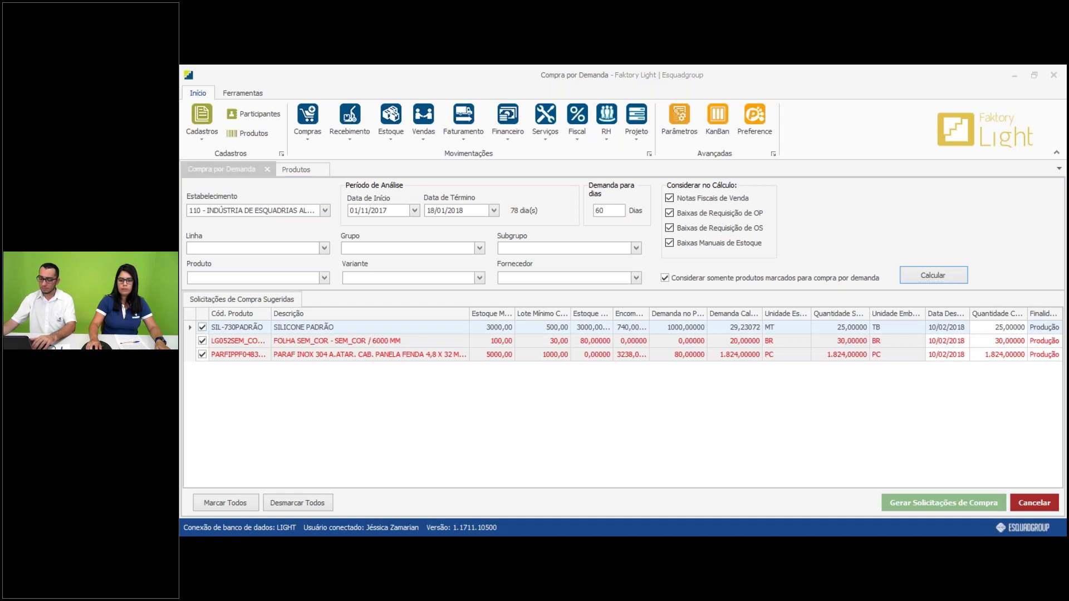
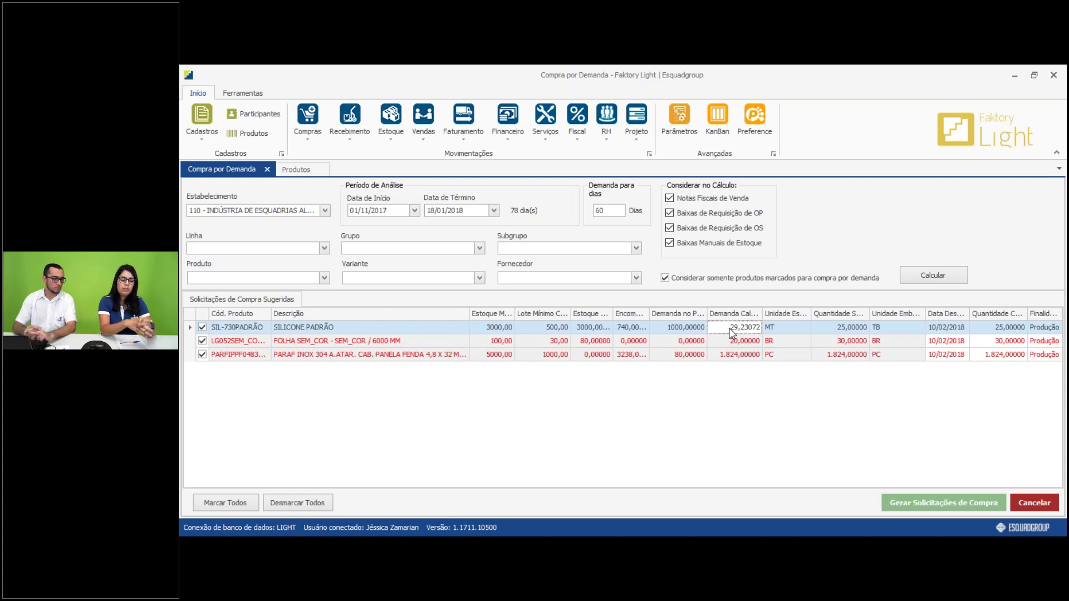
Examine the minimum purchase lot, Demanda Calculada, suggested quantity and purchase quantity of the PARAF INOX 304 screw.
click(433, 341)
click(434, 355)
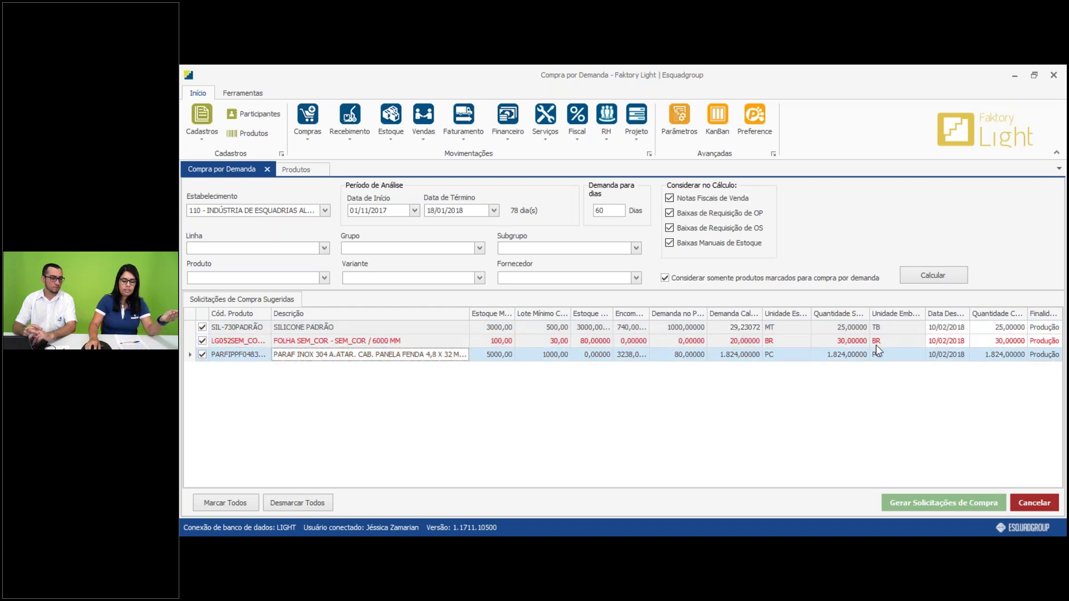
click(993, 342)
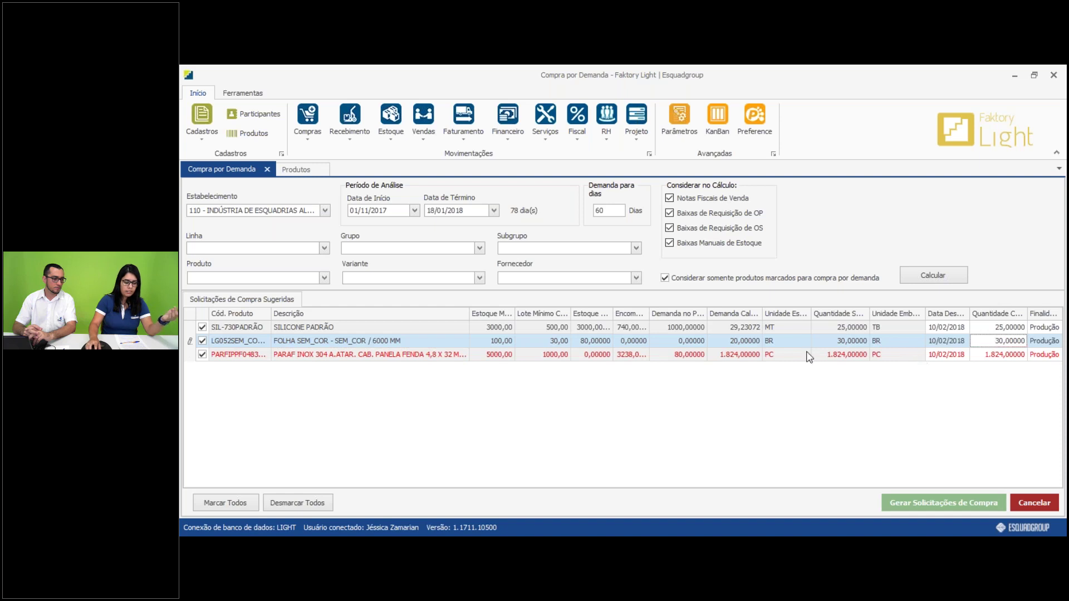
click(842, 356)
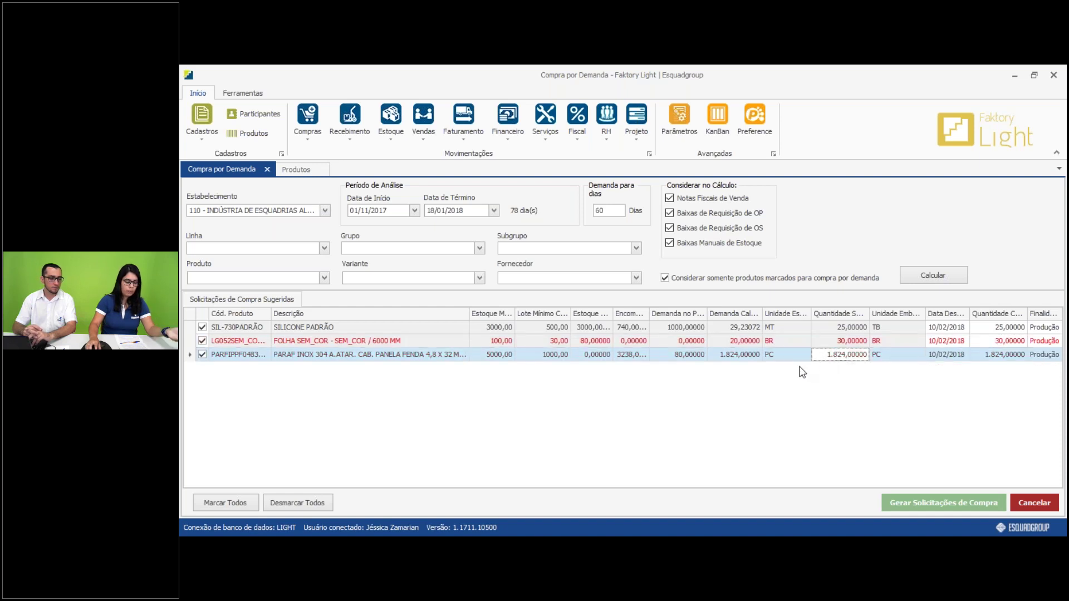
click(736, 356)
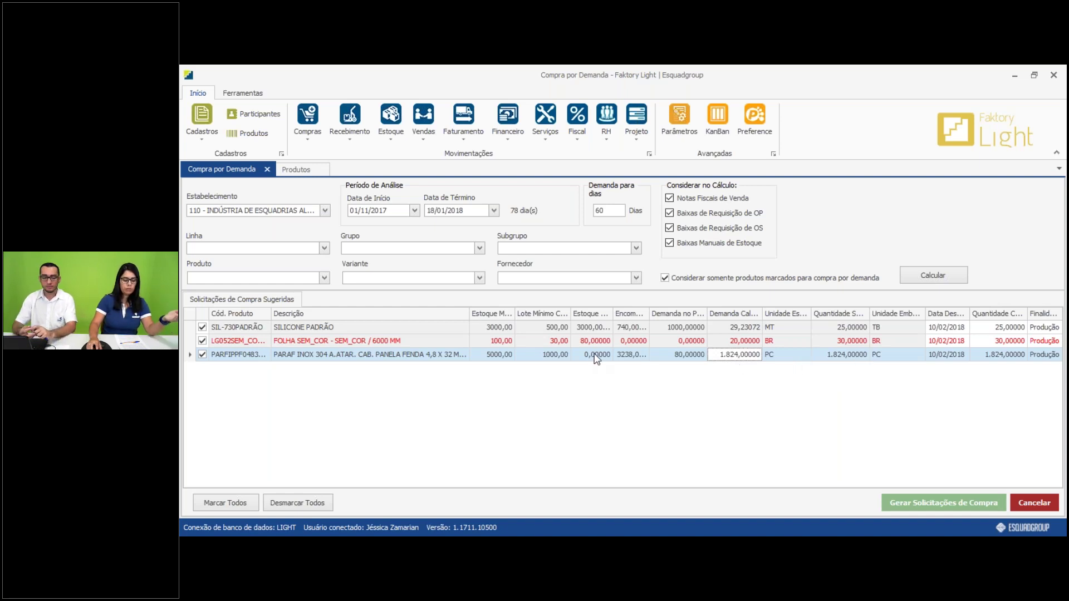
click(547, 356)
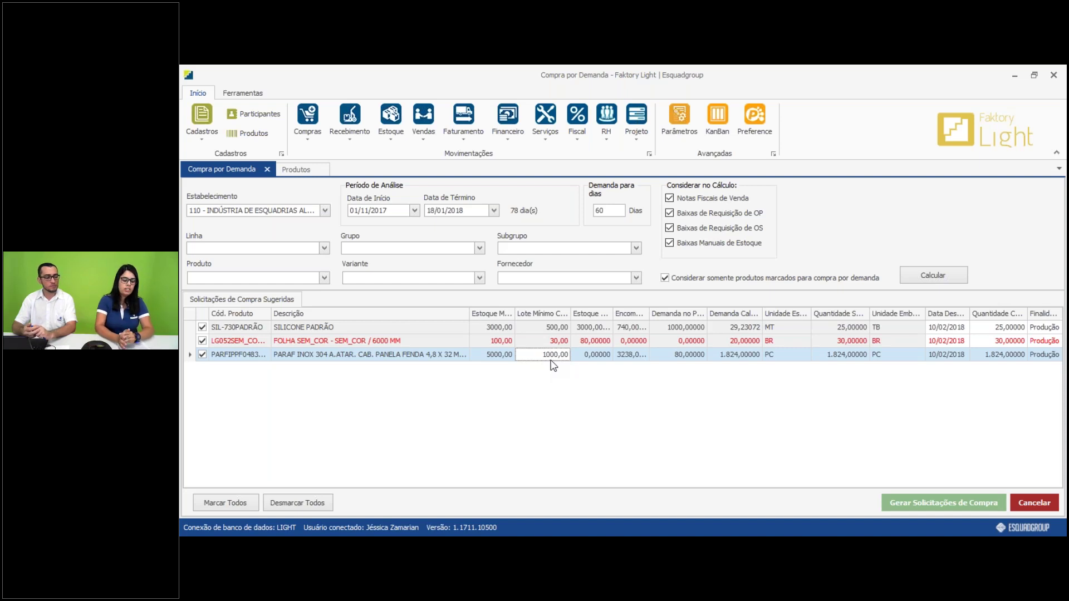
click(997, 354)
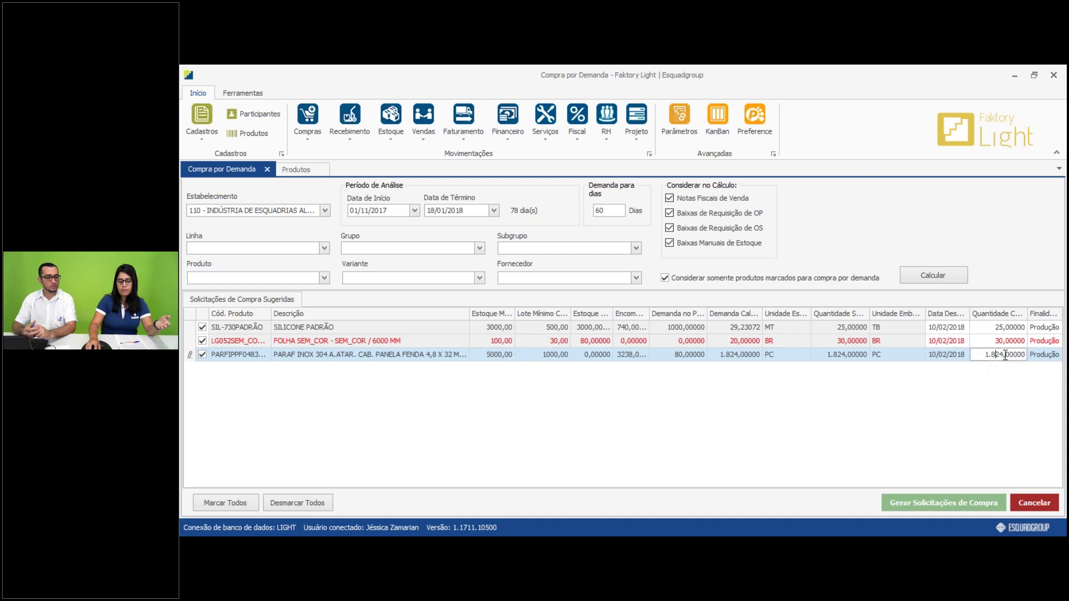
drag(985, 354, 1024, 353)
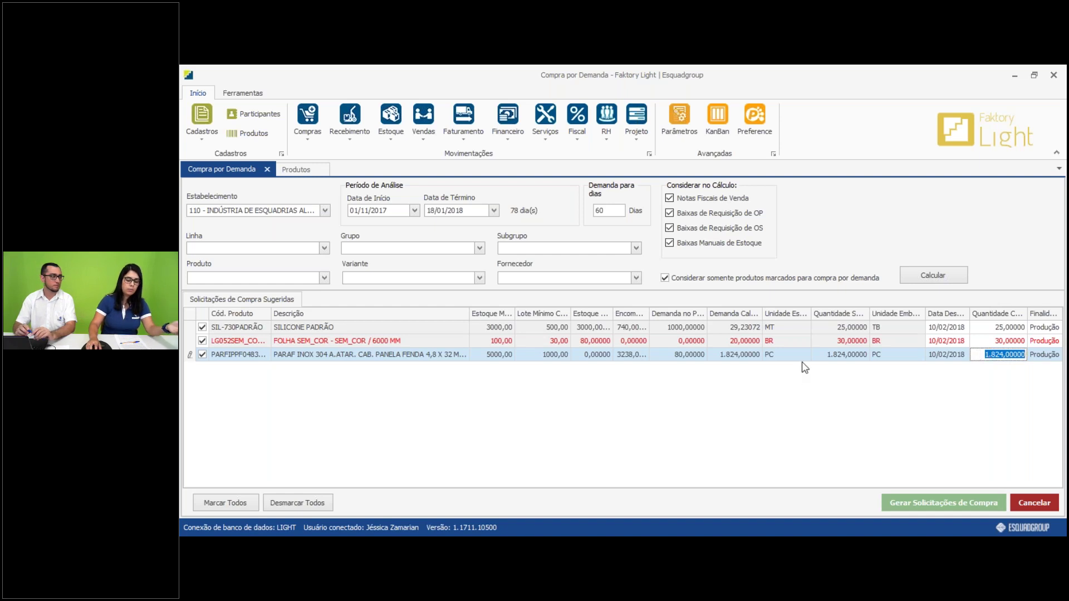
Examine the minimum stock, minimum purchase lot, Demanda Calculada and suggested and purchase quantities of the FOLHA SEM_COR item.
click(482, 344)
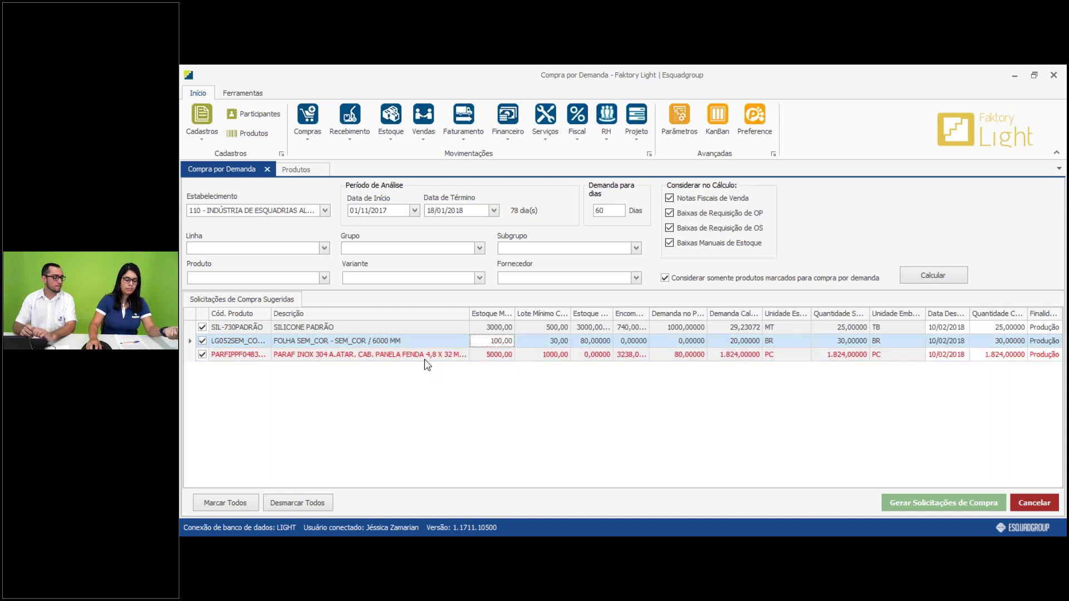
click(531, 343)
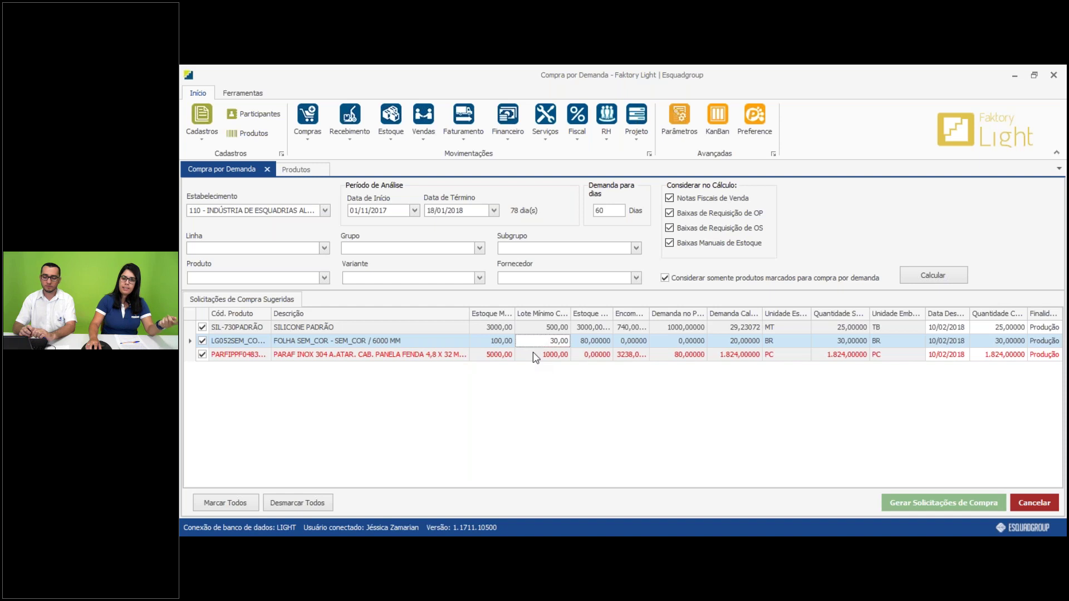
click(742, 346)
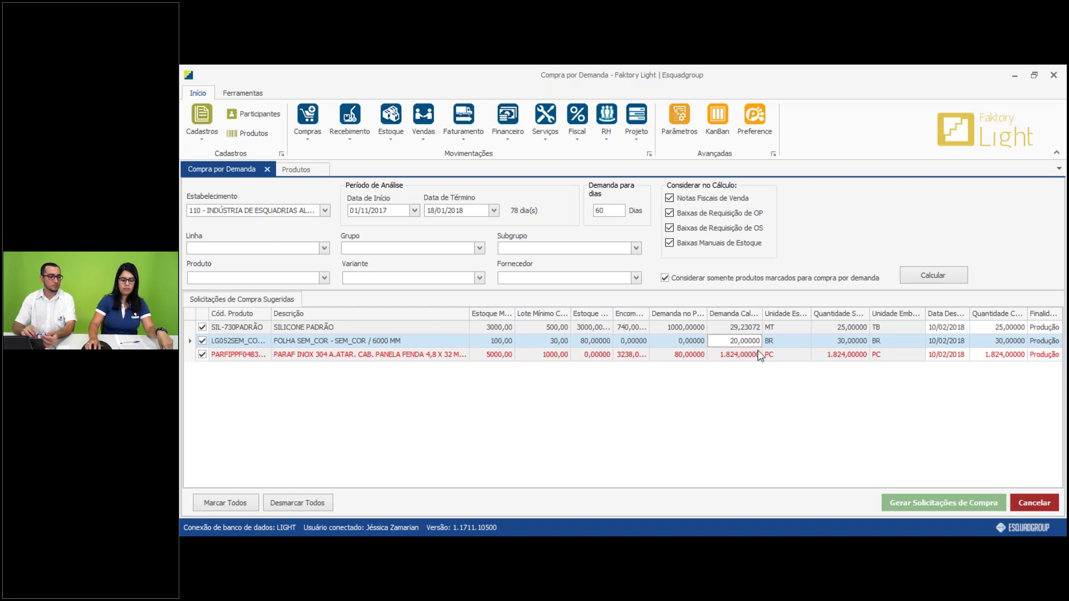
click(853, 341)
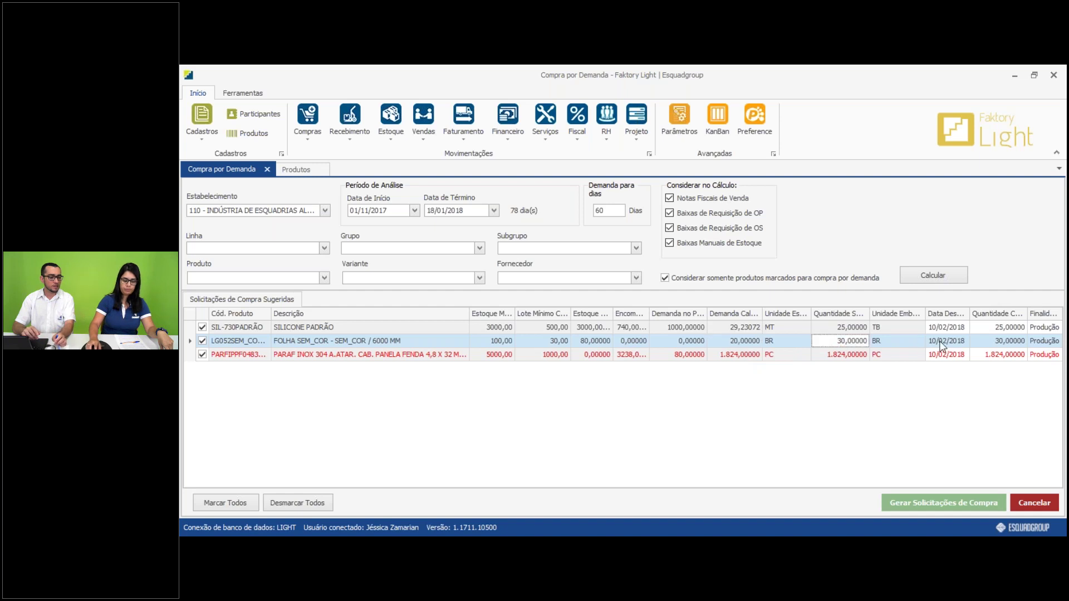
click(977, 341)
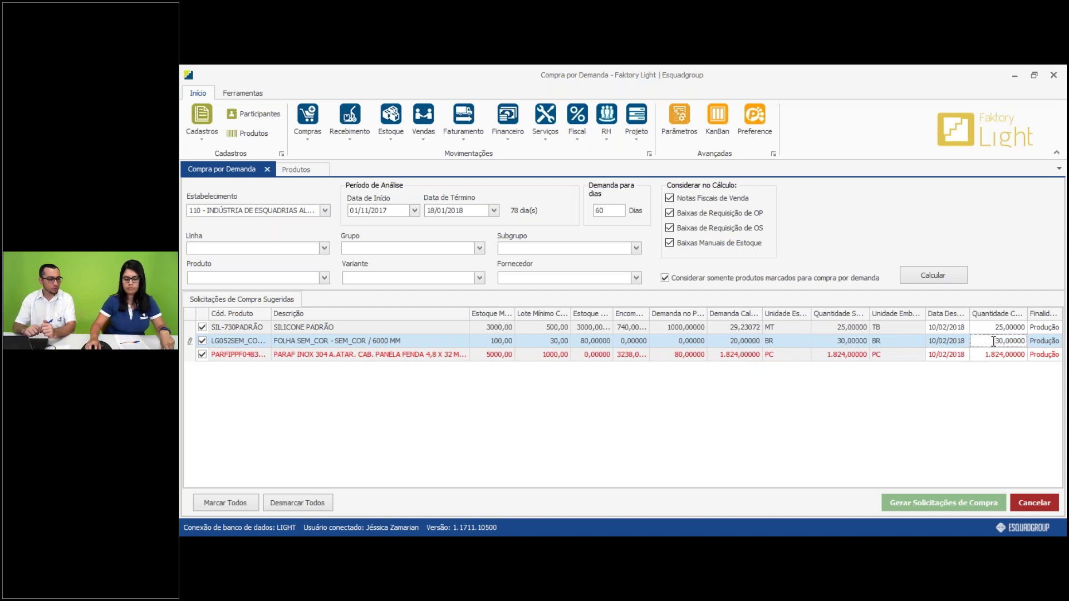
drag(997, 340, 1031, 340)
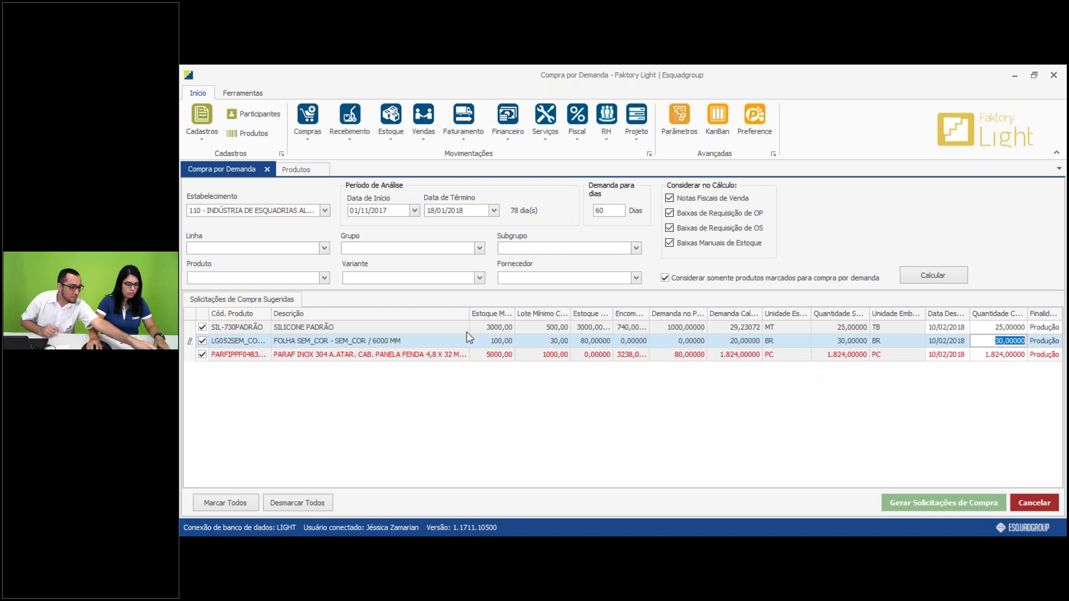
Narrow the Descrição column and check the Estoque Atual and Demanda Calculada of SIL-730PADRÃO.
drag(468, 317, 344, 318)
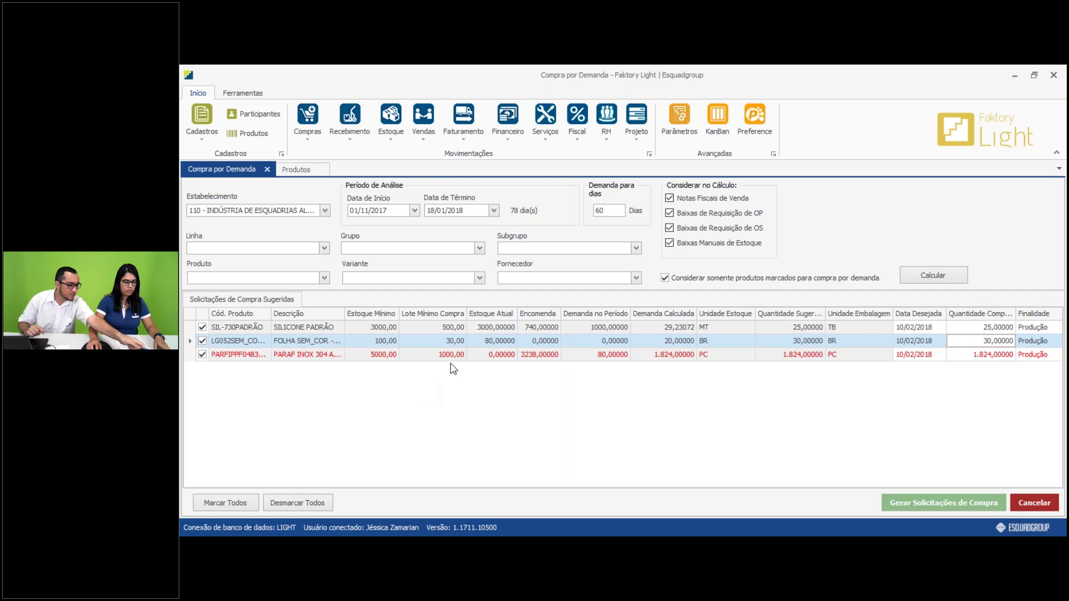
click(509, 330)
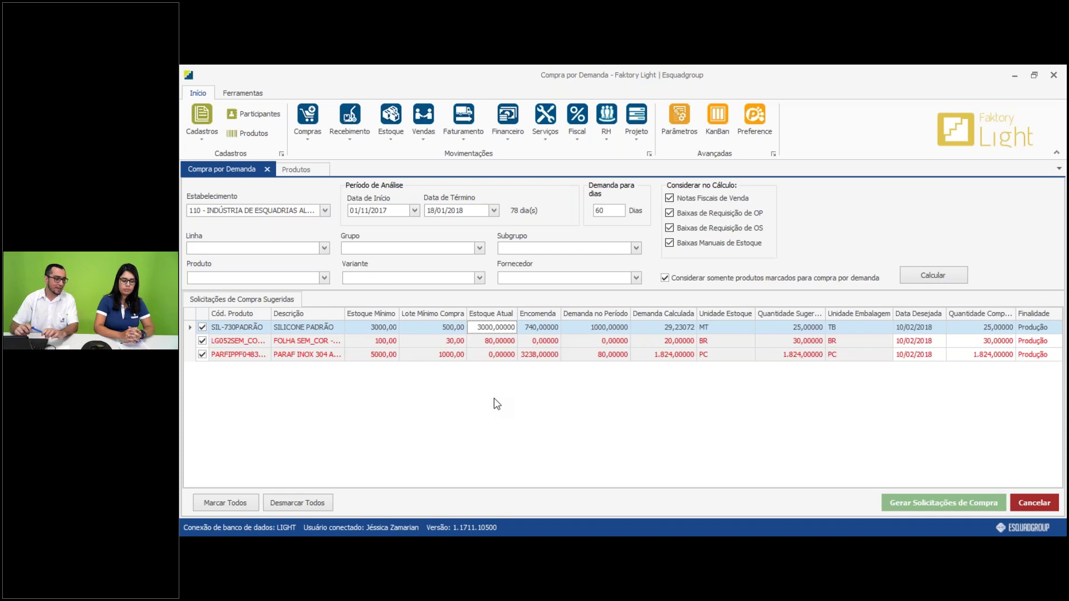
click(650, 328)
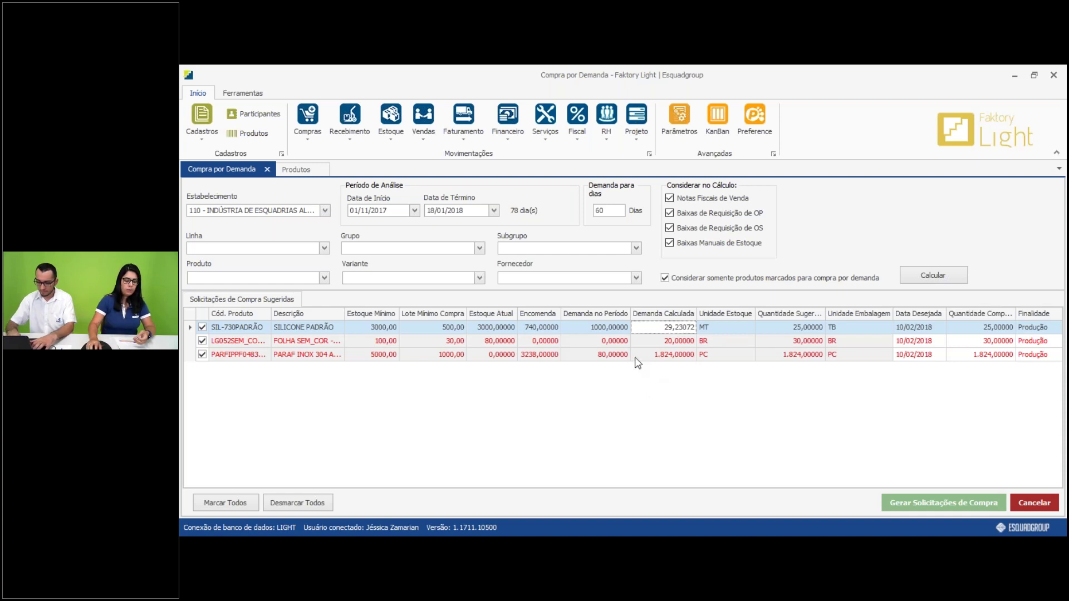
Unmark the suggested items individually and mark all three of them again.
click(202, 327)
click(203, 341)
click(202, 340)
click(202, 327)
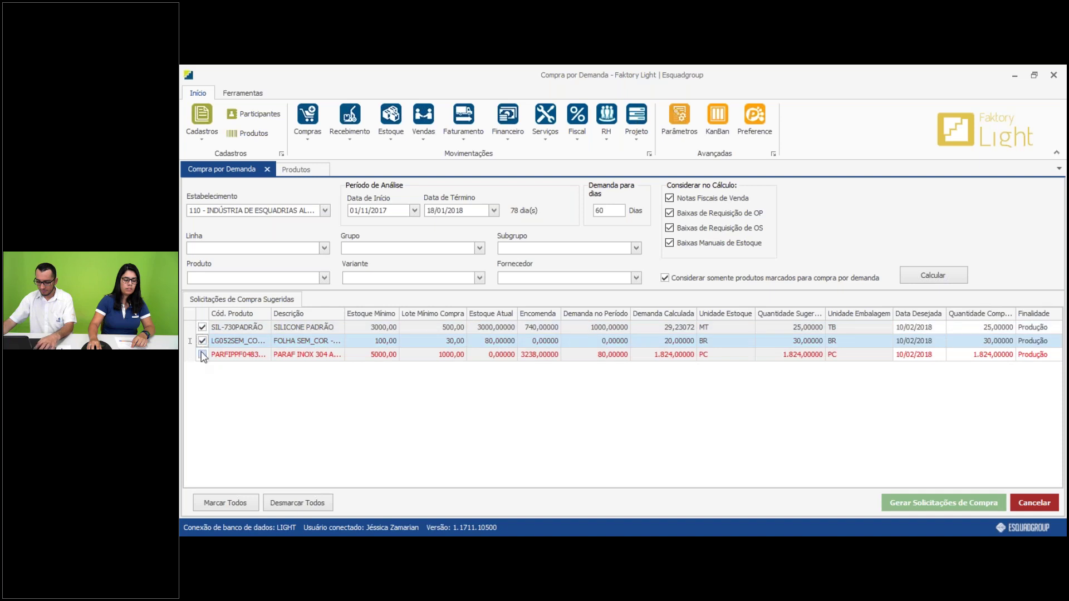
click(202, 355)
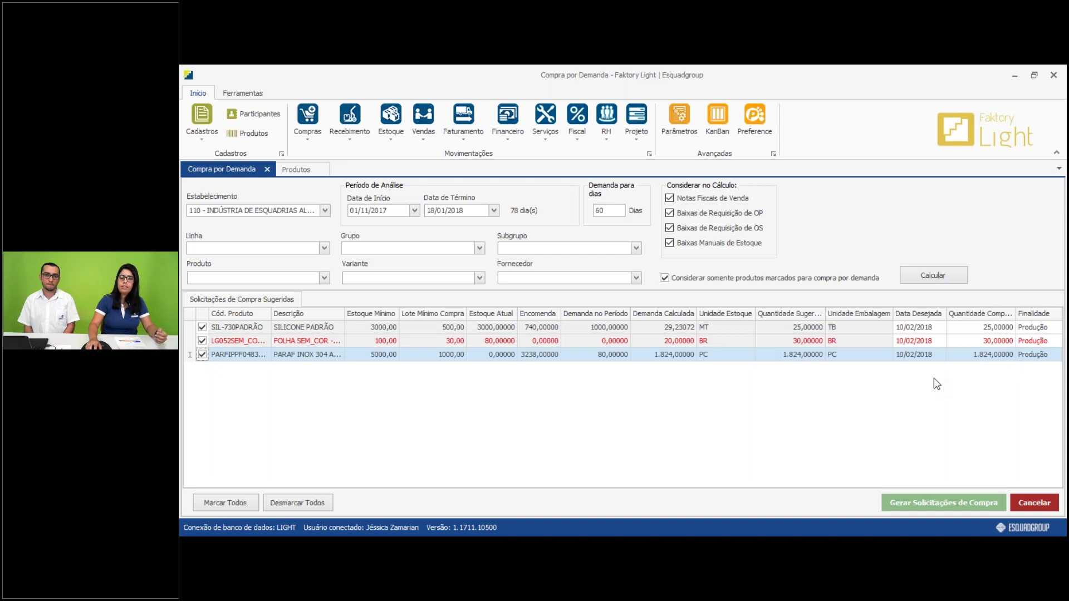
Generate the purchase requests from the marked suggestions and open Solicitações de Compras.
click(935, 503)
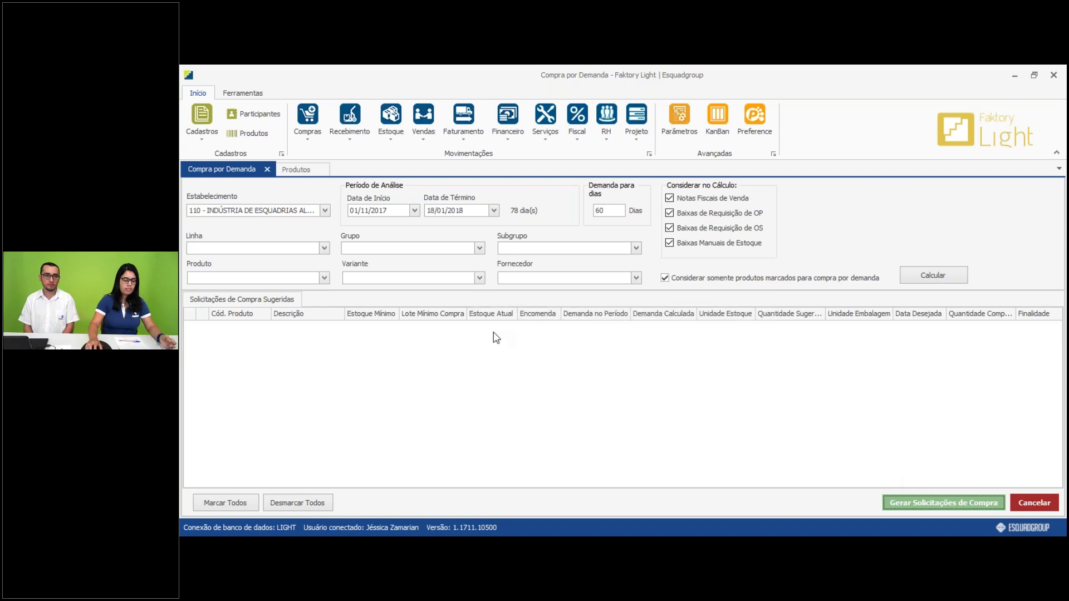
click(308, 138)
click(345, 190)
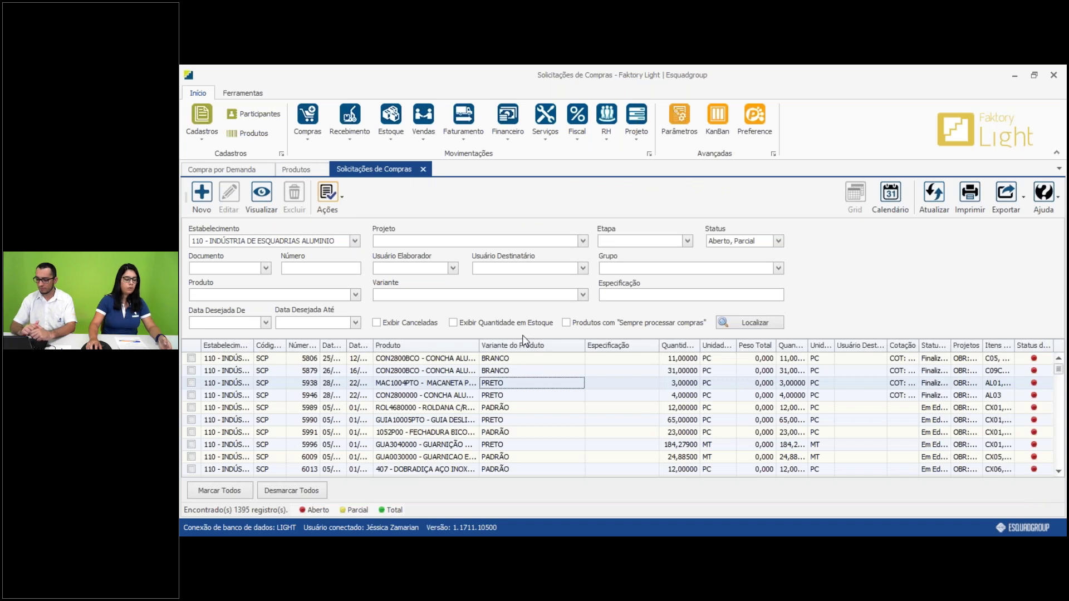
Filter the purchase requests by Data Desejada from 10/02/2018 to 10/02/2018 and run the search.
click(266, 323)
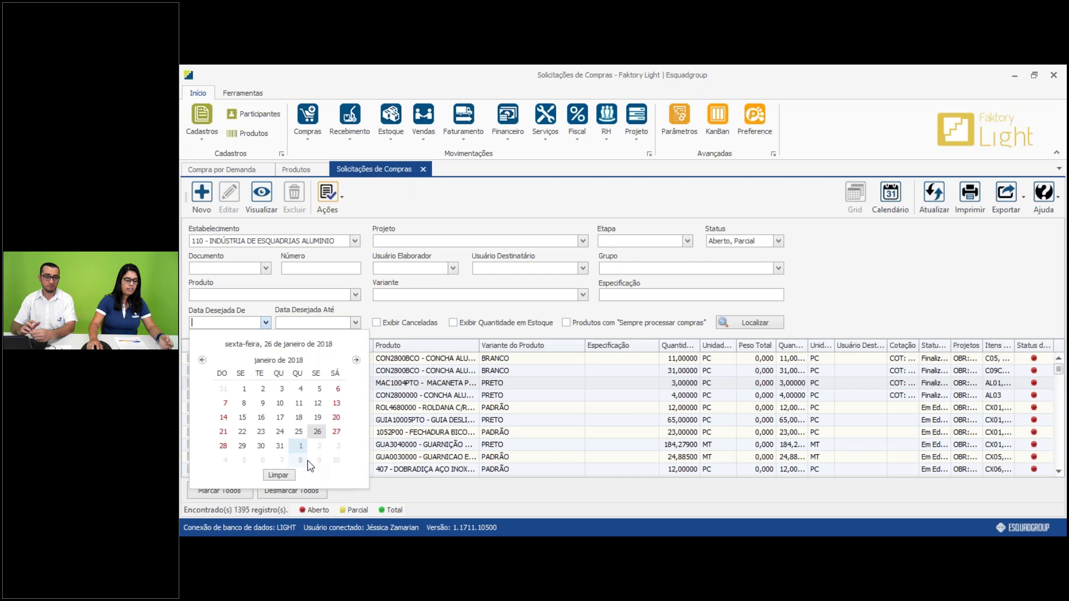
click(337, 461)
click(357, 323)
click(423, 462)
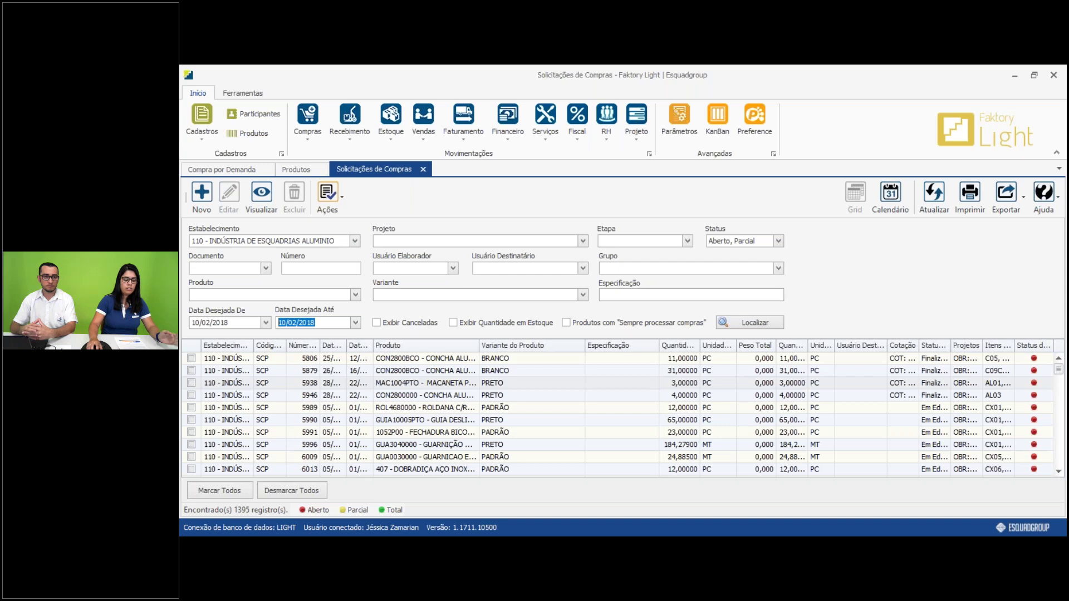
click(752, 321)
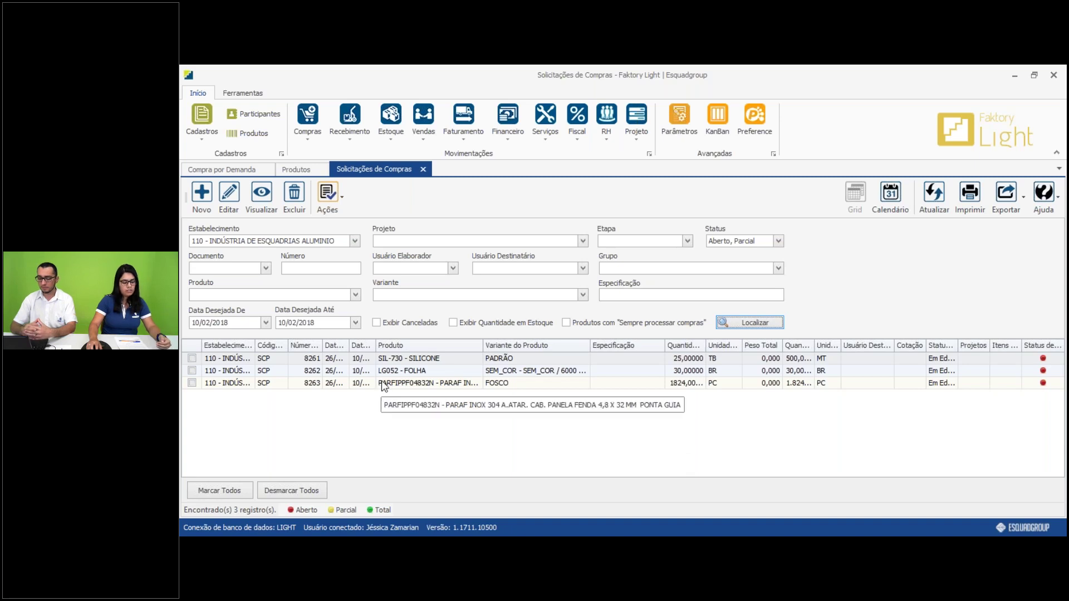
Widen the Data Cadastro and stock quantity columns and check the quantity and unit of the SIL-730 silicone request.
drag(350, 345, 375, 345)
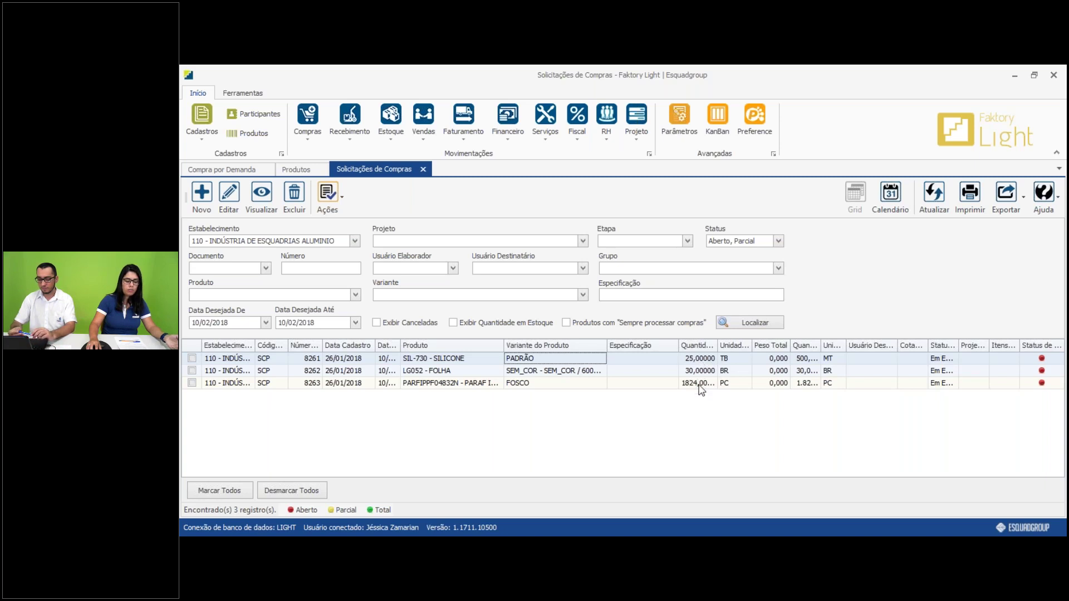
click(730, 360)
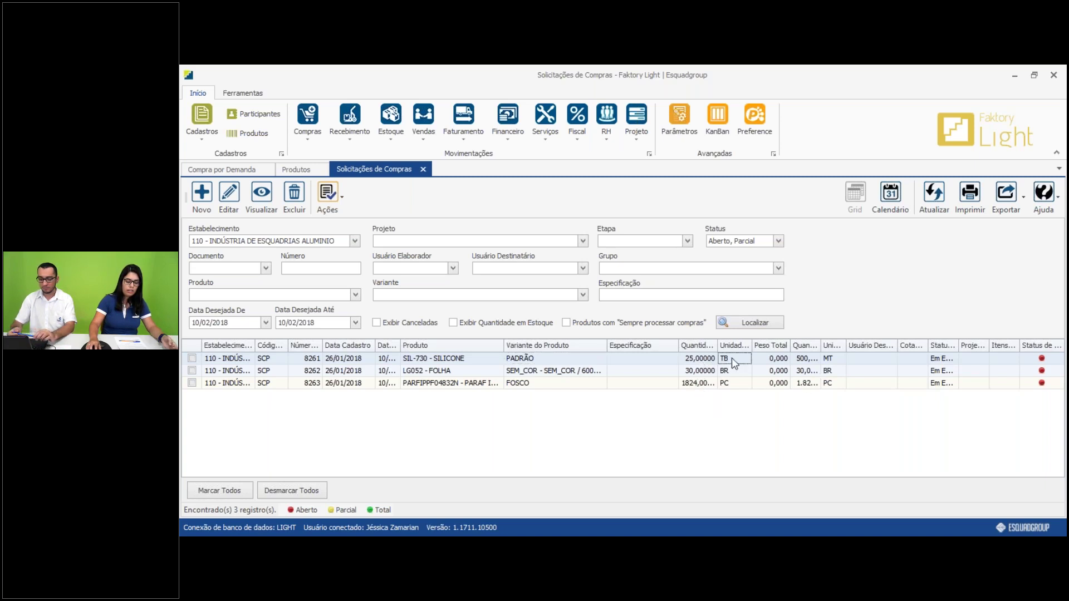
click(580, 360)
click(693, 361)
click(725, 361)
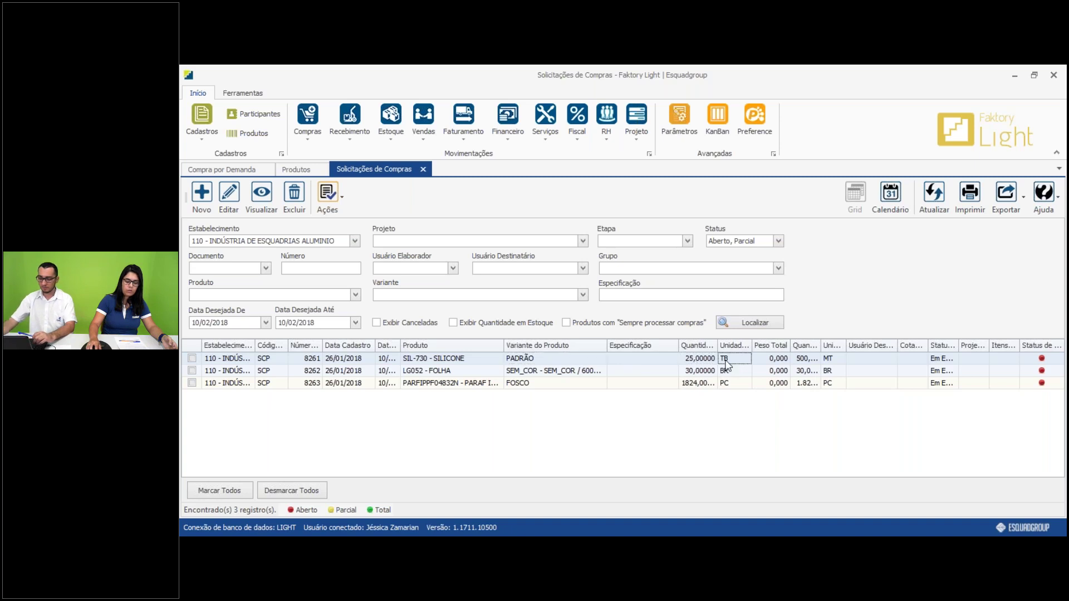
drag(822, 345, 839, 346)
Open the SIL-730 silicone purchase request in view mode.
click(604, 359)
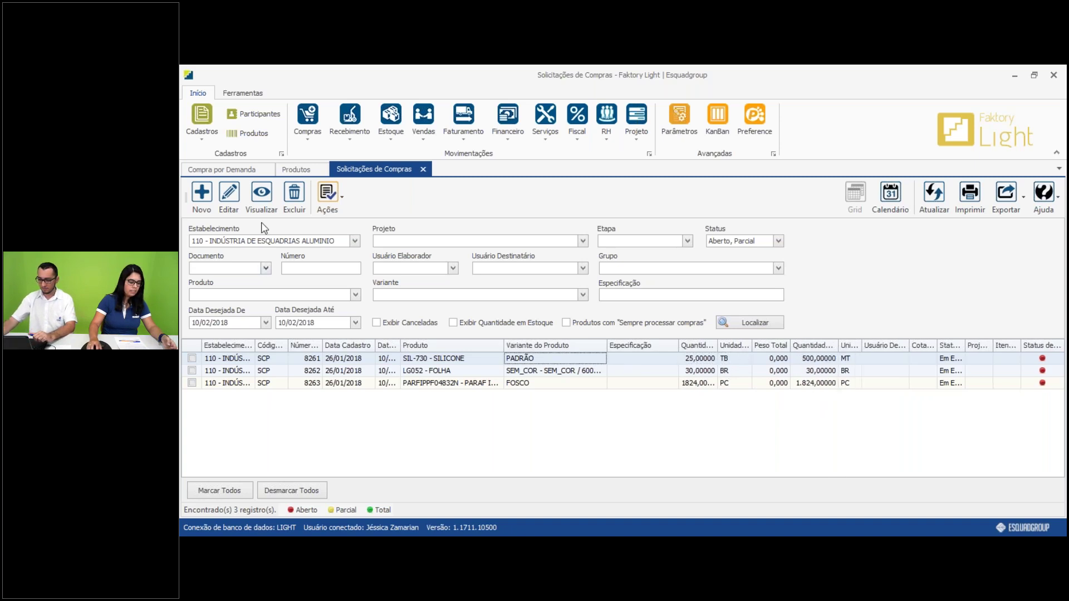
click(265, 206)
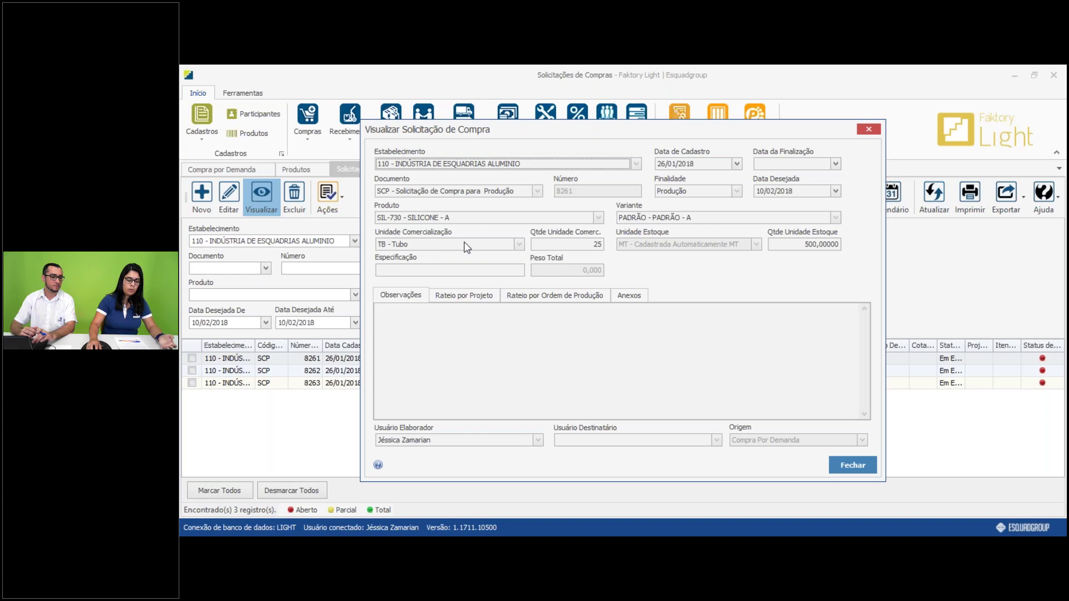
Check the commercial and stock unit quantities of the SIL-730 silicone request, and close its view.
drag(592, 245, 606, 247)
drag(801, 245, 891, 248)
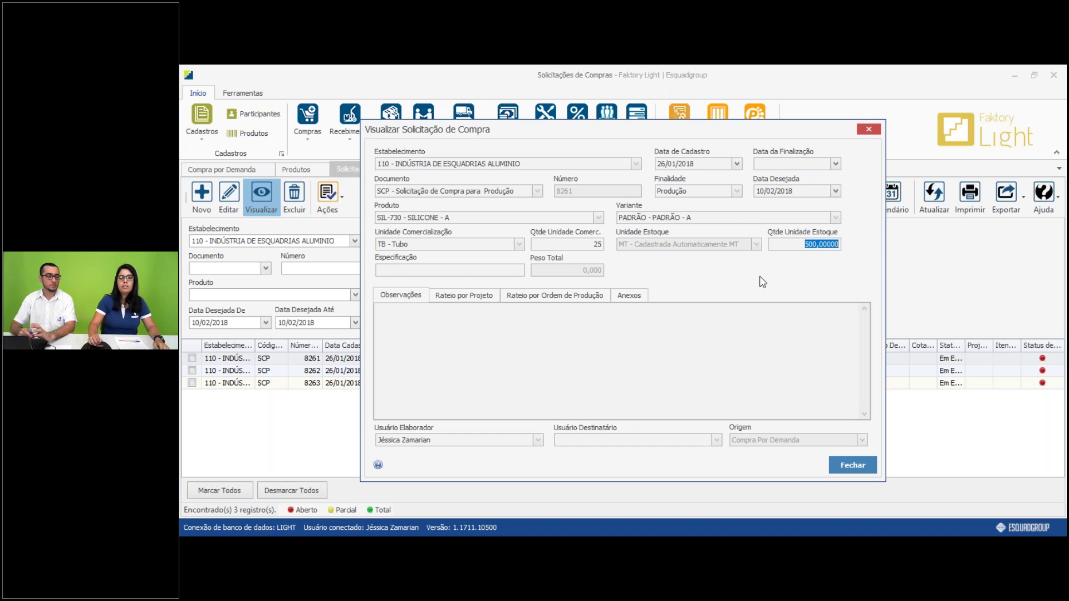
click(847, 466)
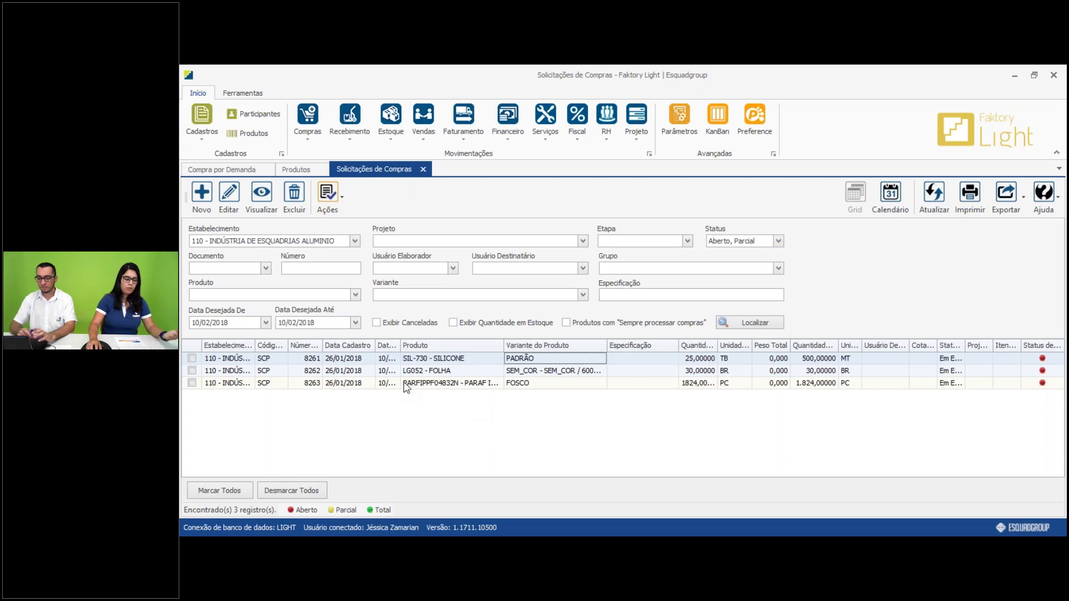
Return to Compra por Demanda and recalculate the suggestions with the existing requests still in place.
click(221, 172)
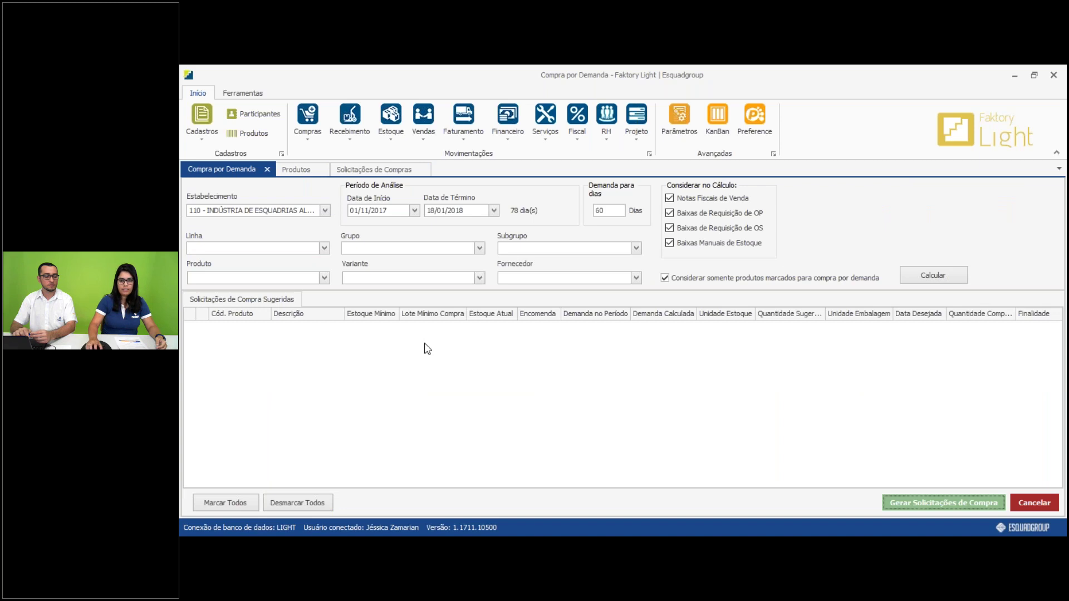
click(945, 279)
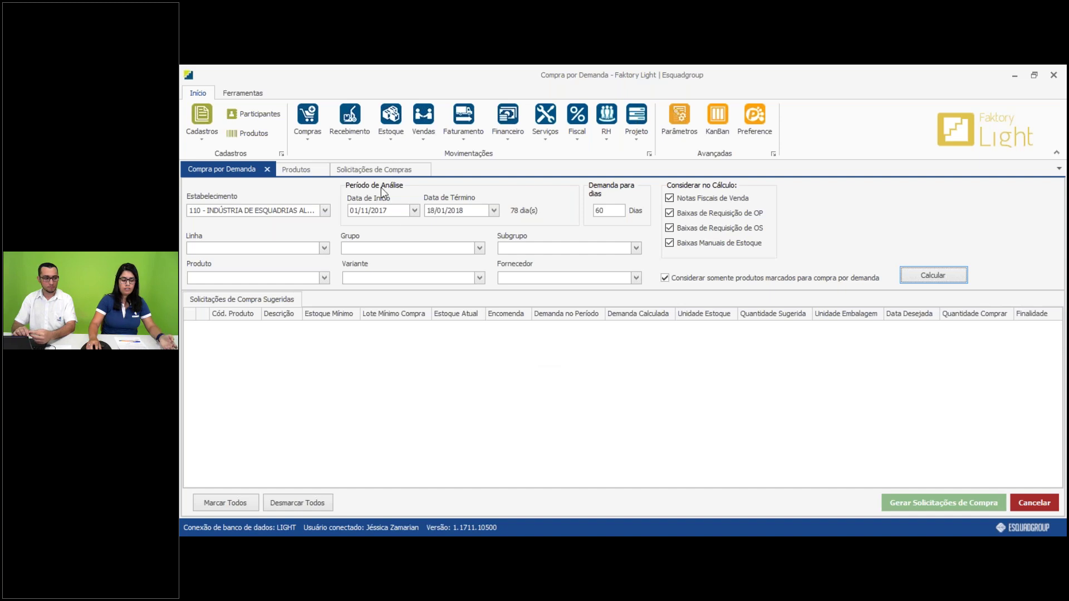
Mark all the listed requests in Solicitações de Compras and delete them, confirming the exclusion.
click(373, 170)
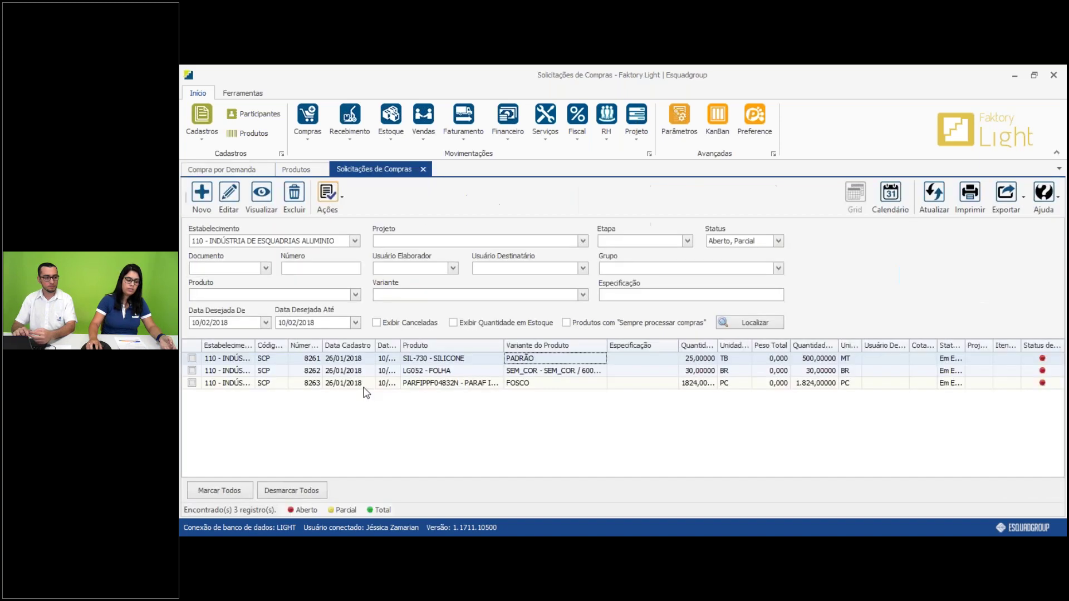
click(222, 490)
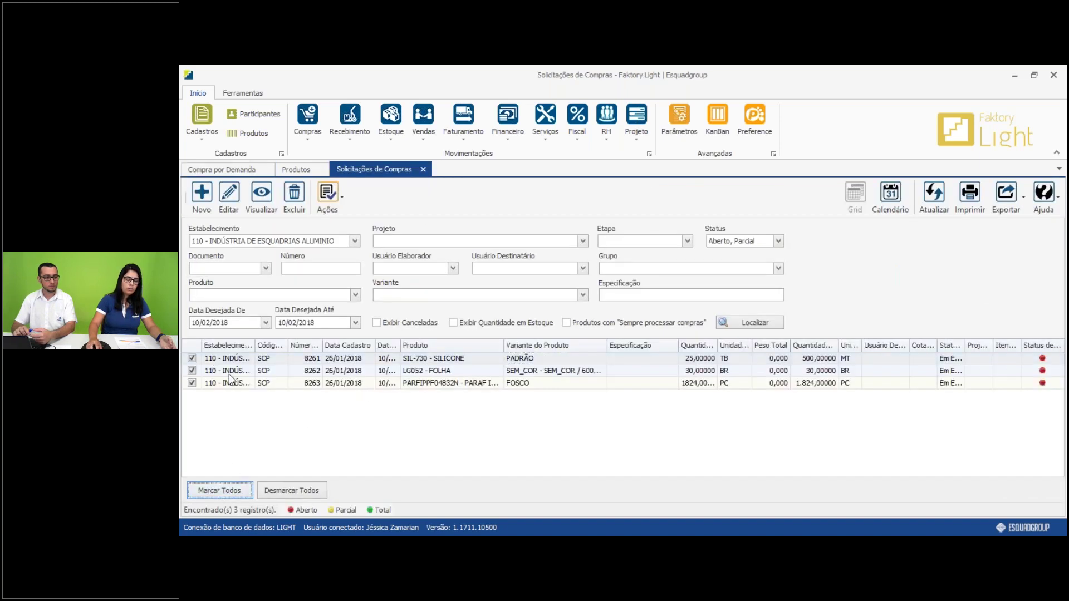
click(293, 202)
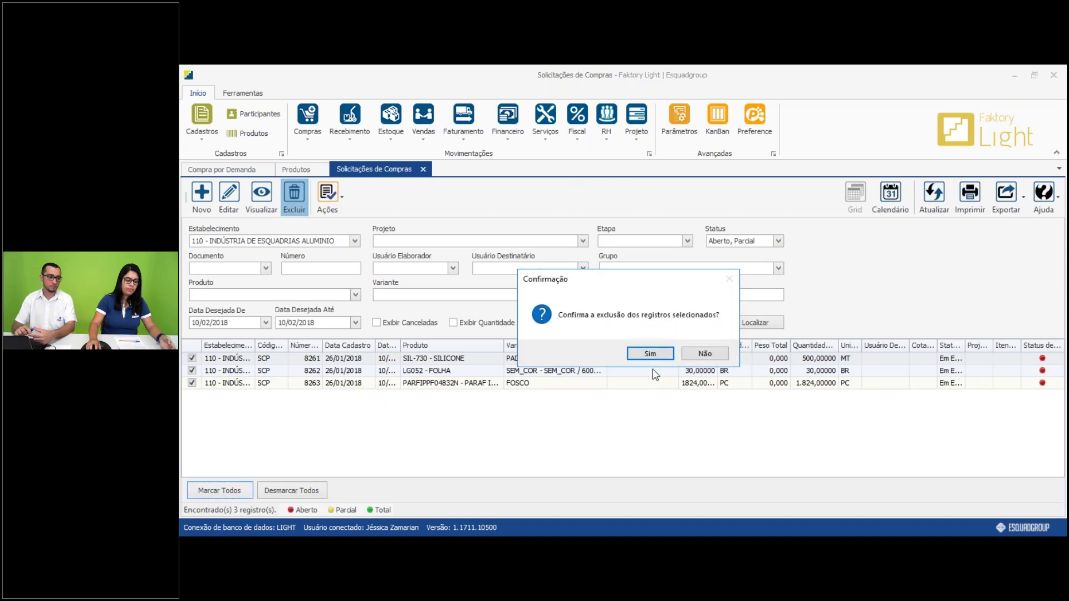
click(646, 361)
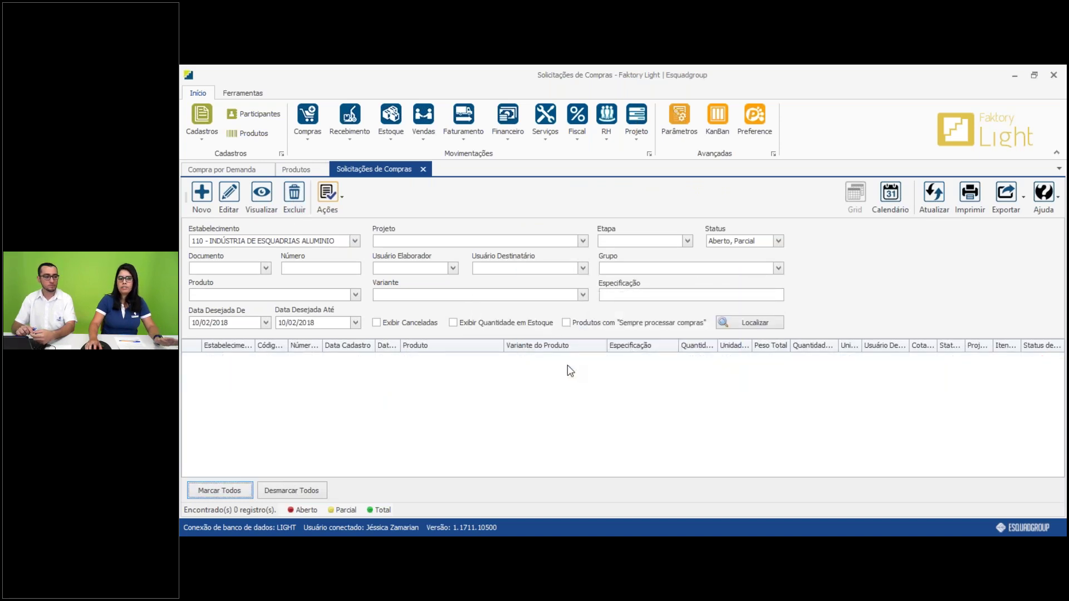
Go back to Compra por Demanda and run the purchase suggestion calculation again for the same analysis period.
click(233, 171)
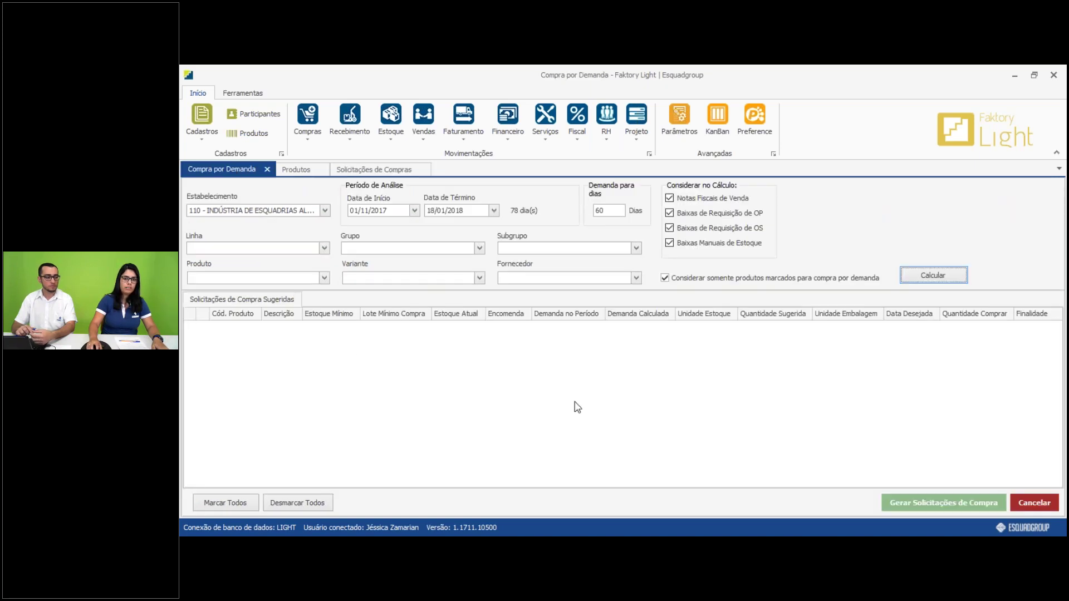
click(931, 277)
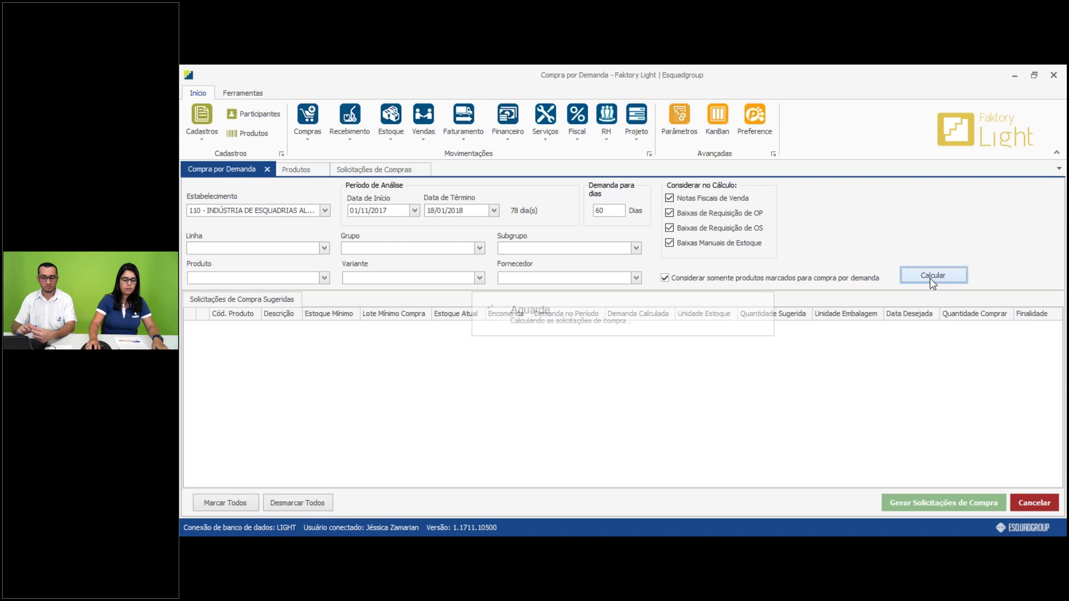